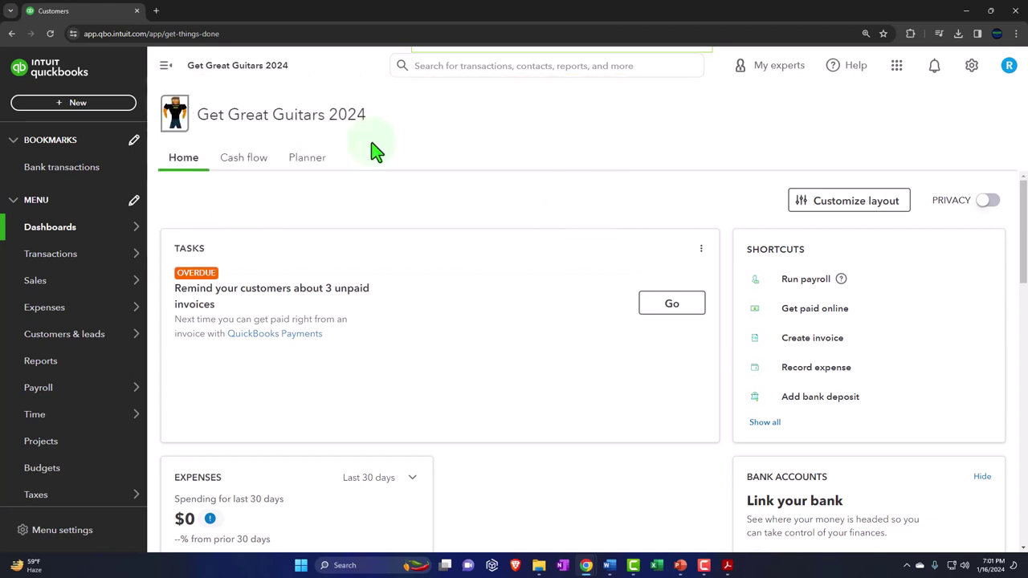
pyautogui.click(116, 105)
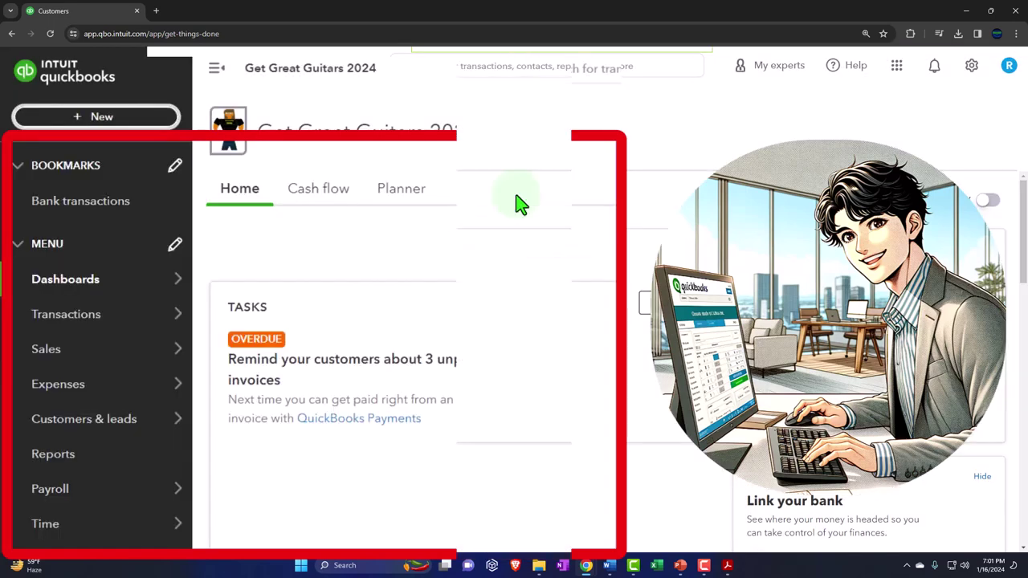
pyautogui.moveTo(62, 285)
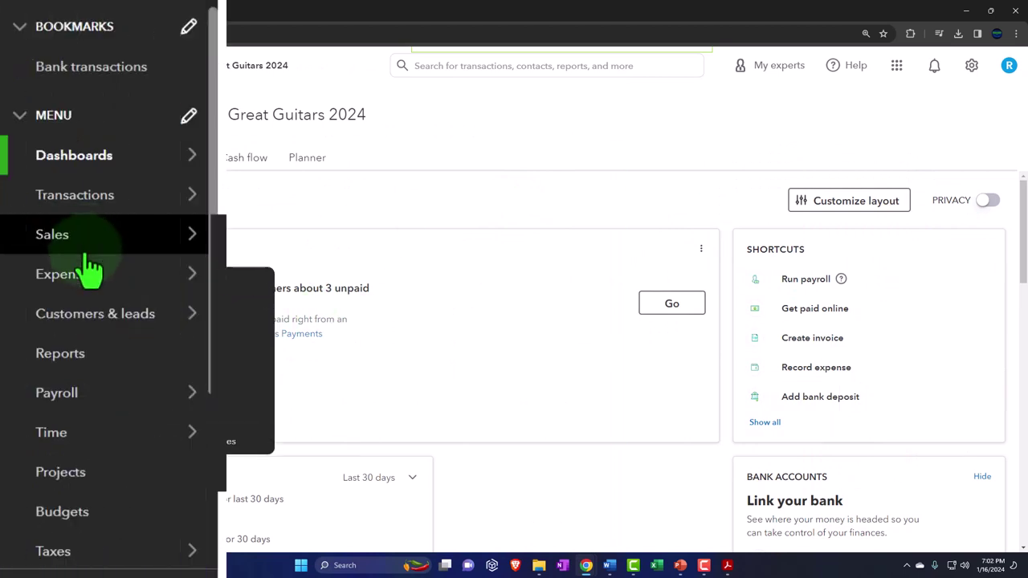
pyautogui.click(85, 272)
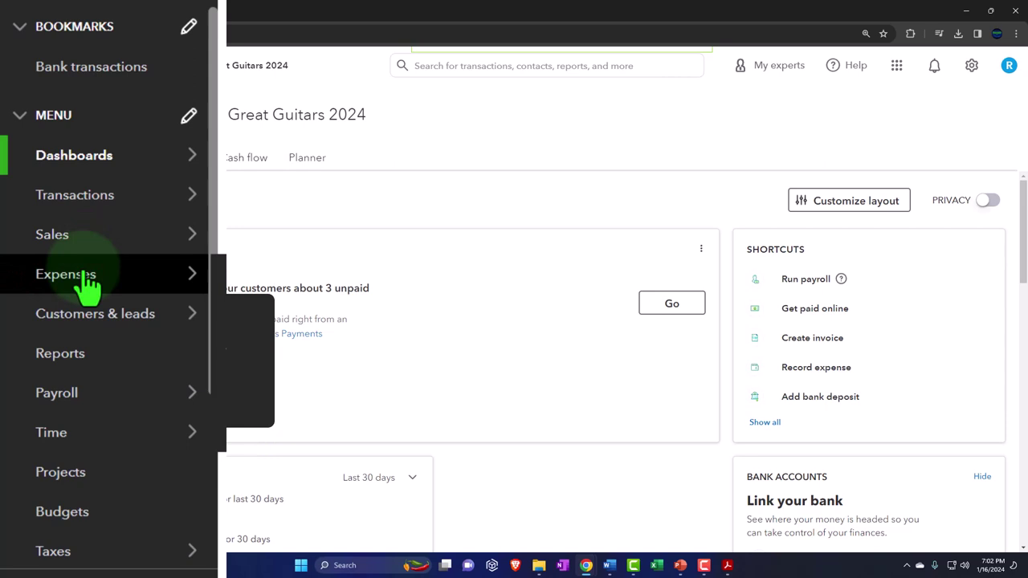
pyautogui.moveTo(104, 395)
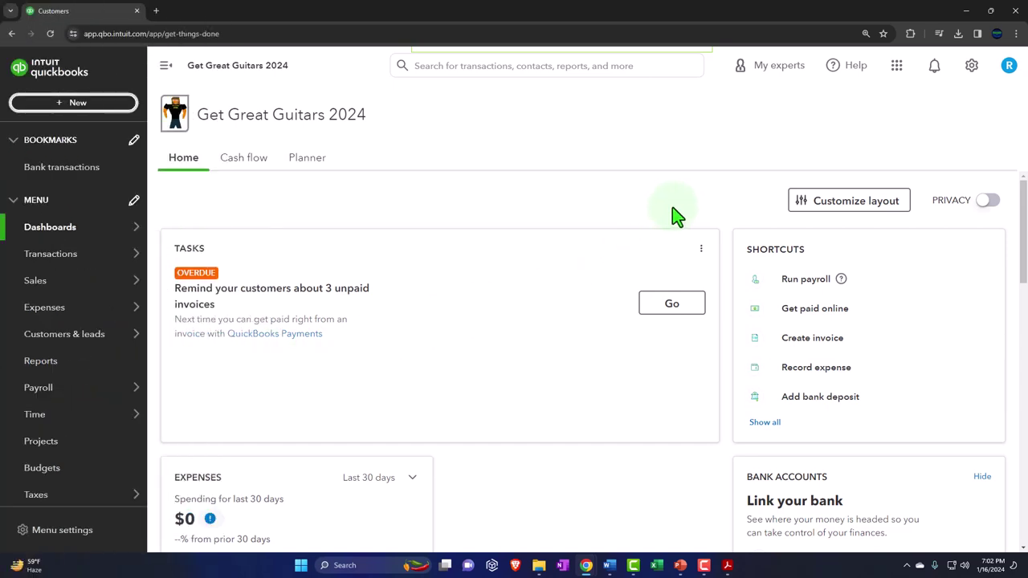
pyautogui.click(973, 71)
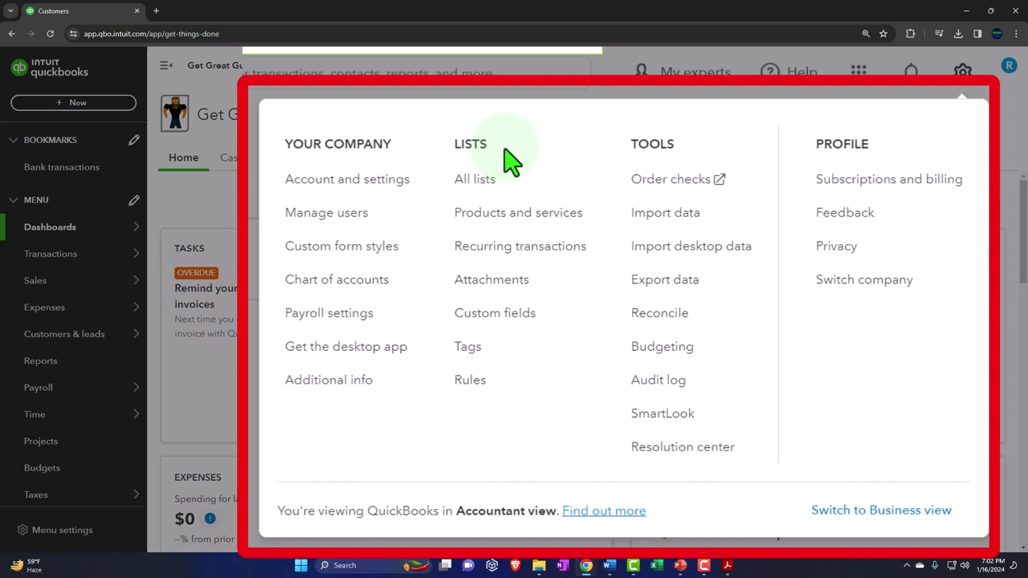
pyautogui.click(402, 201)
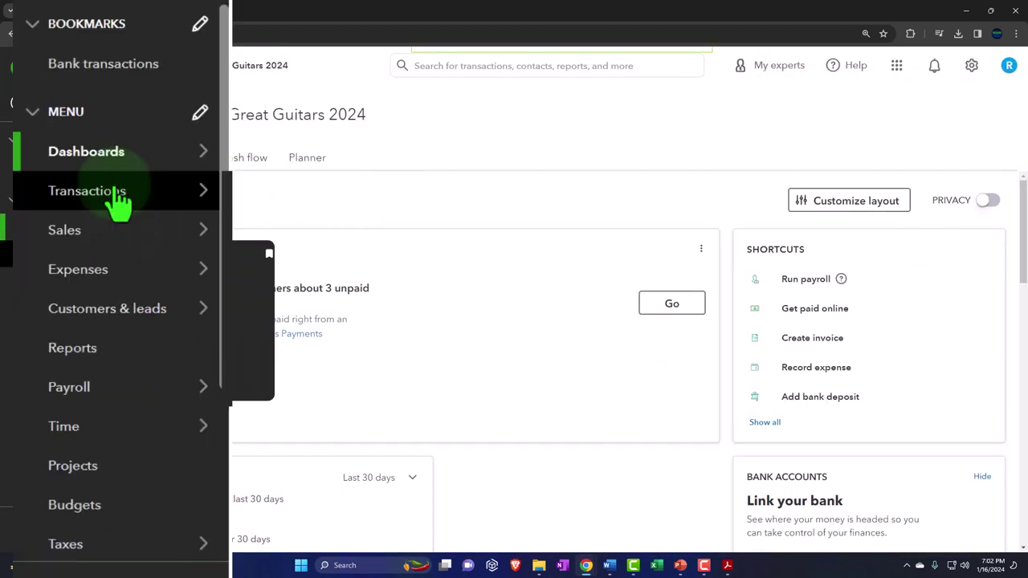
# Open the chart of accounts in the Transactions area.
pyautogui.click(64, 257)
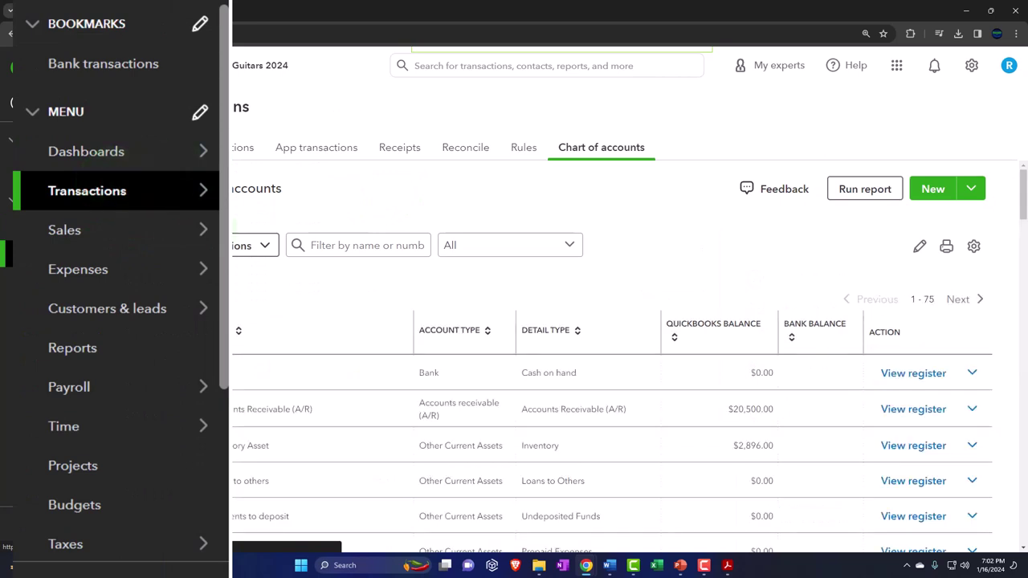
pyautogui.click(608, 158)
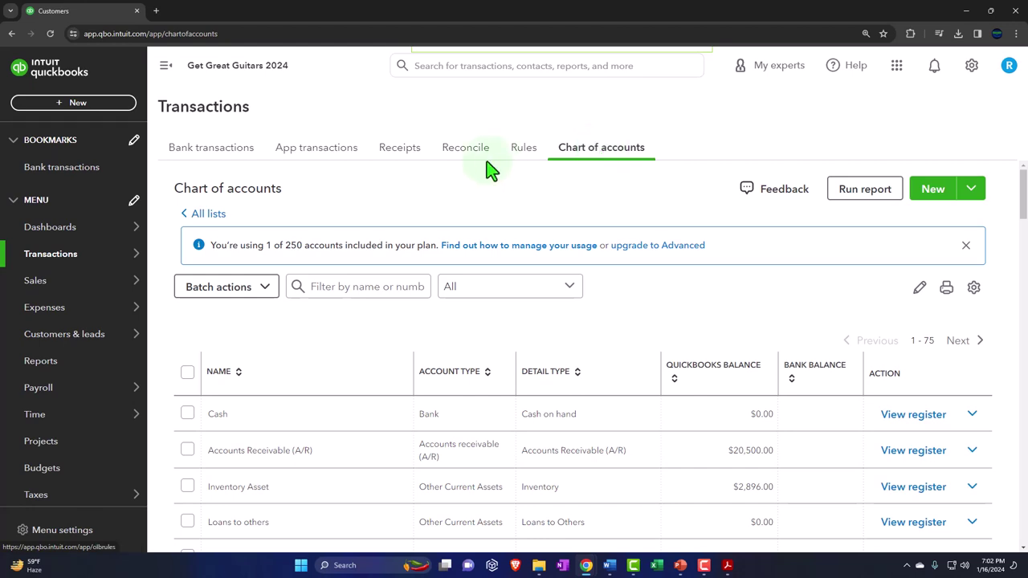
pyautogui.click(121, 103)
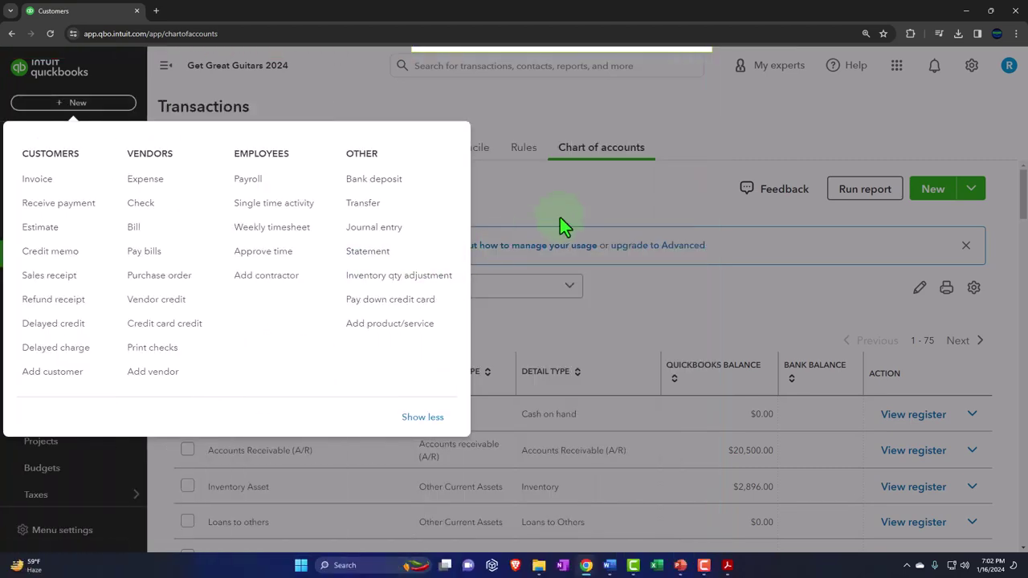
pyautogui.click(560, 222)
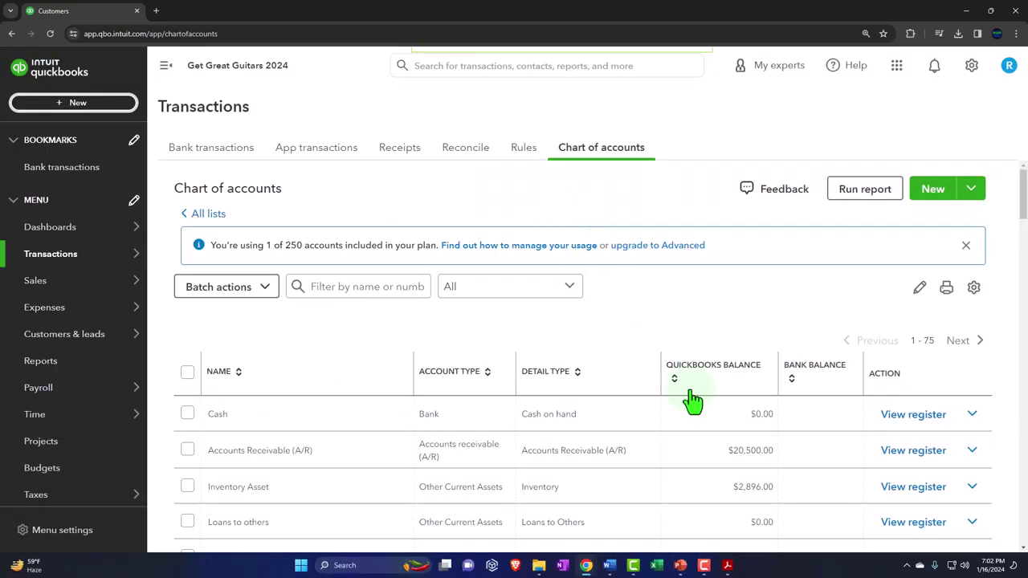
# Switch to Acrobat to review the Beginning Balances trial balance for Dec 31, 23, and return to the browser.
pyautogui.click(729, 566)
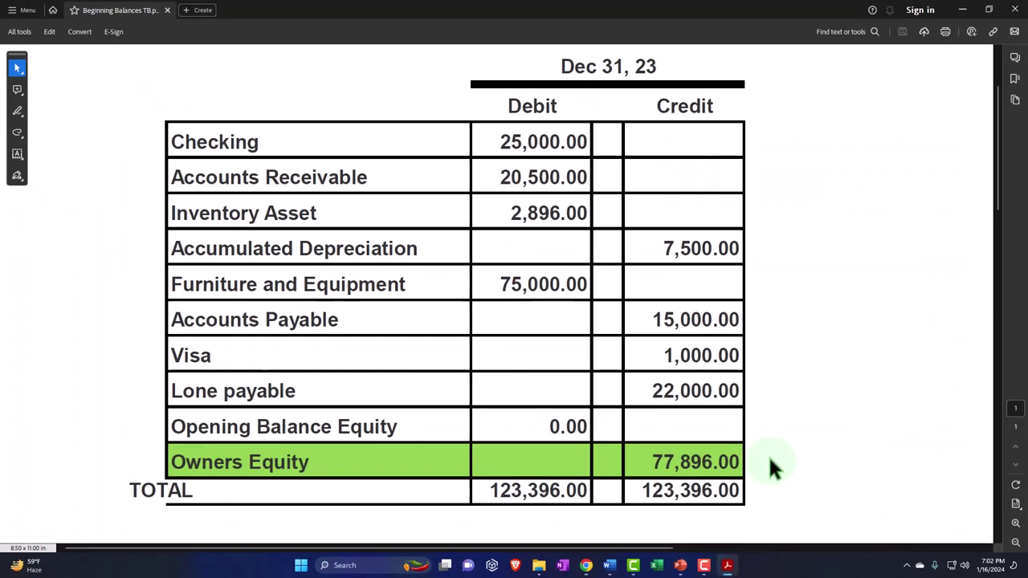
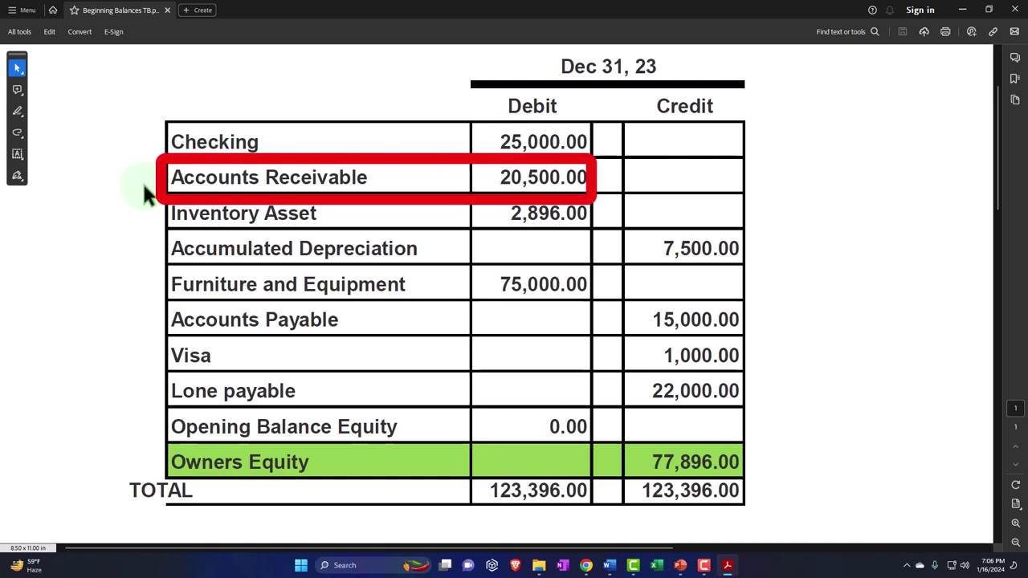
pyautogui.click(962, 9)
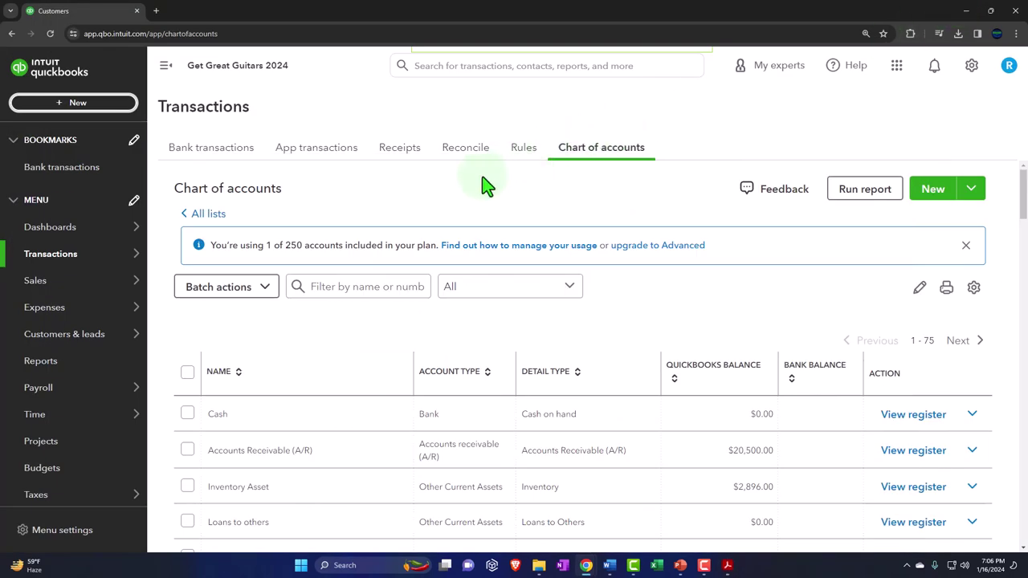
# Start a new vendor record from the Vendors page of Expenses, with the navigation menu collapsed.
pyautogui.click(80, 104)
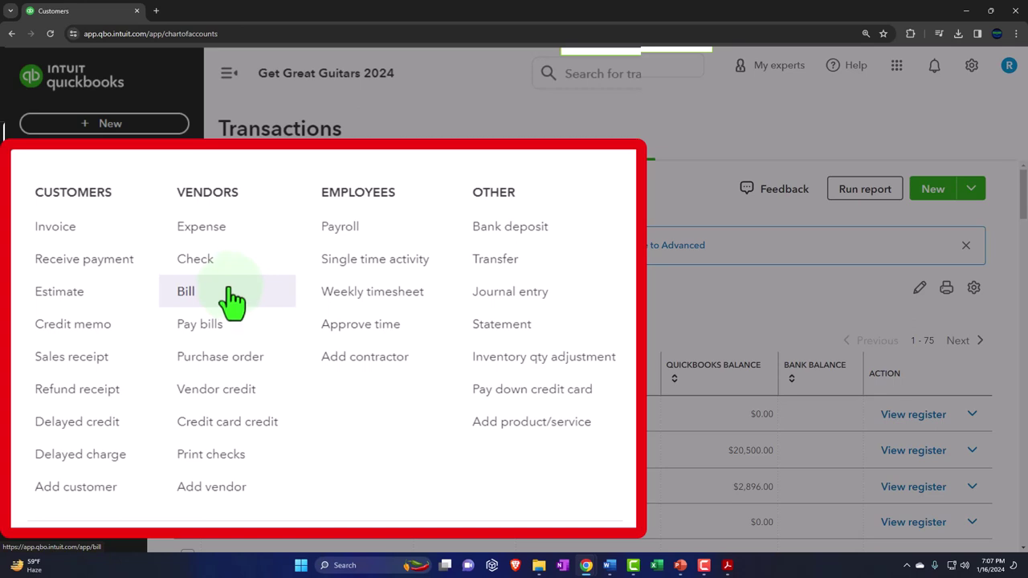
pyautogui.click(136, 131)
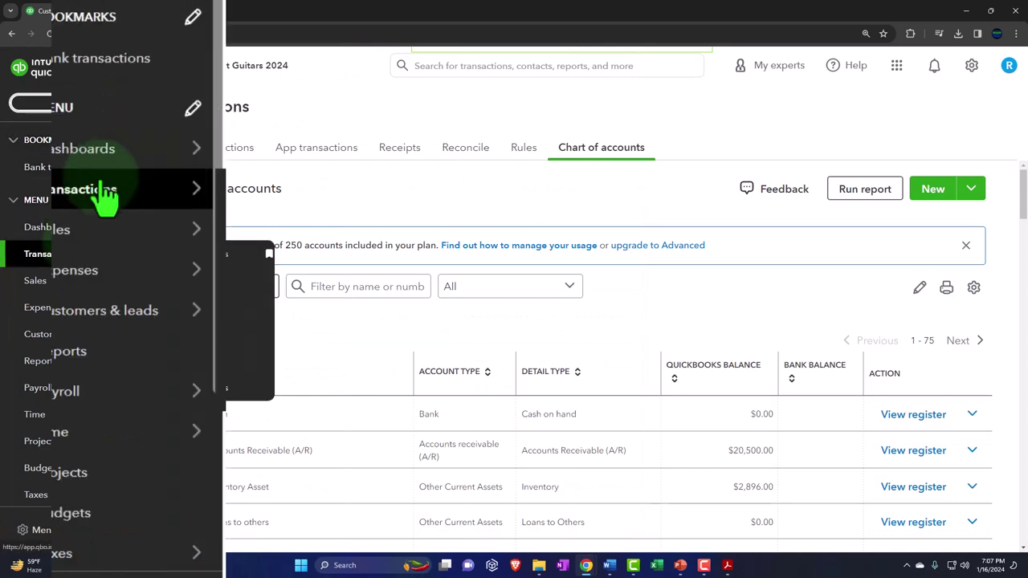
pyautogui.click(69, 276)
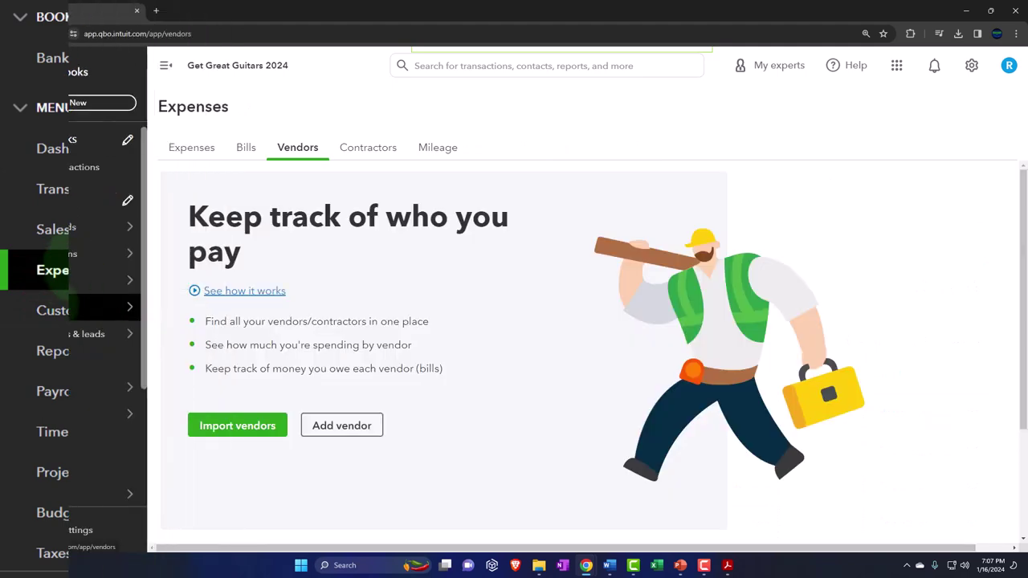
pyautogui.click(297, 157)
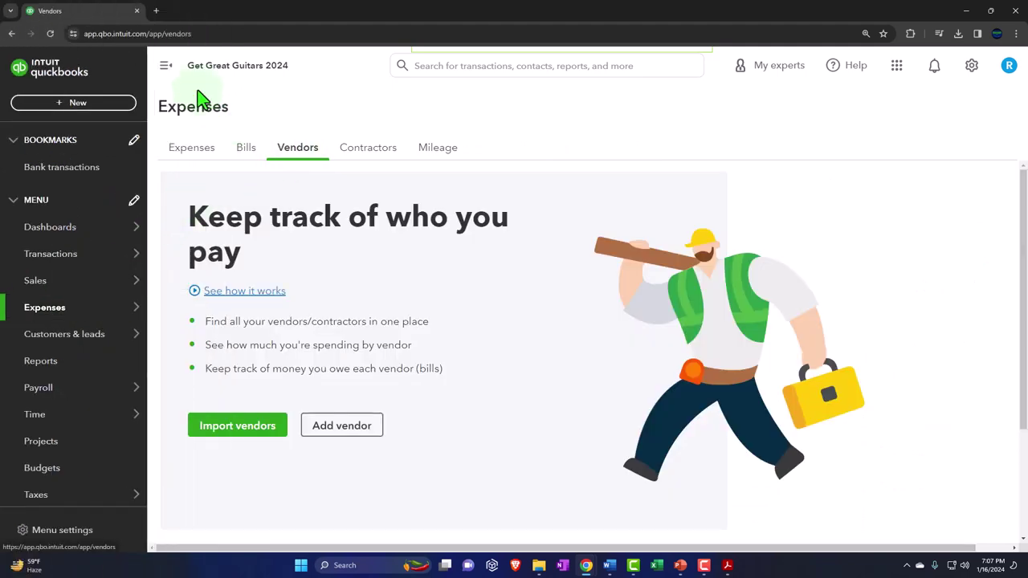
pyautogui.click(166, 66)
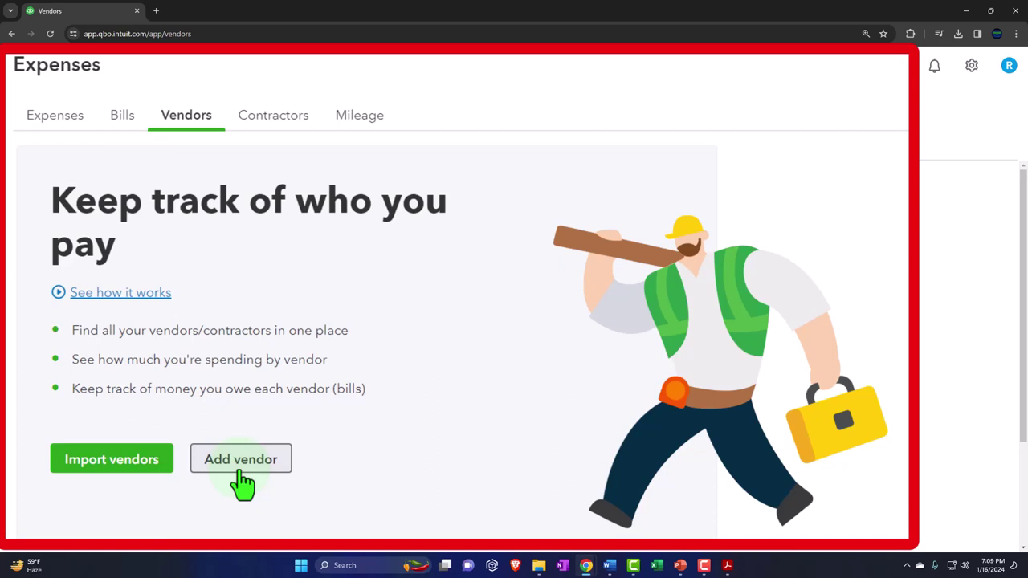
pyautogui.click(241, 465)
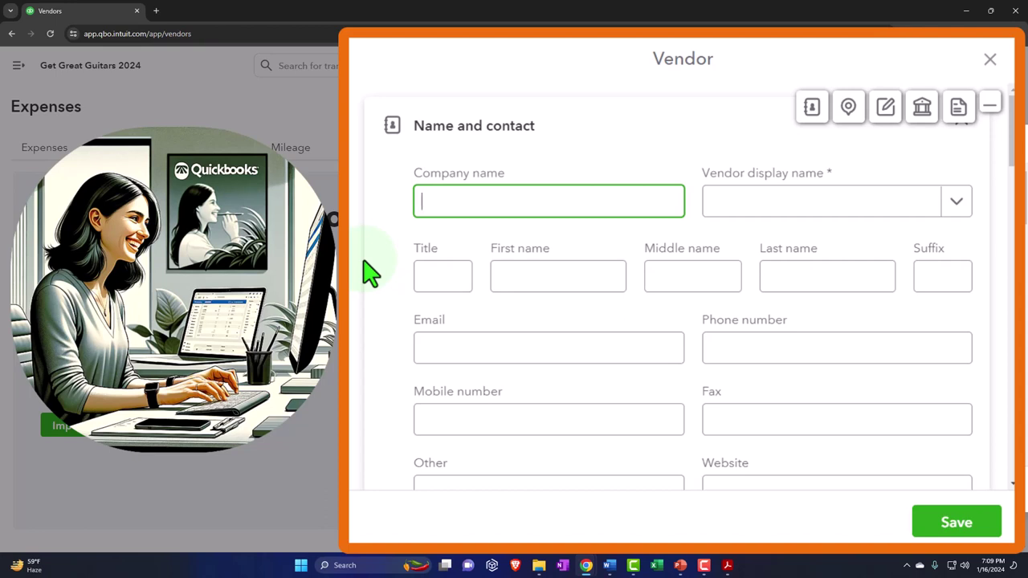
# Go through the blank vendor form's Name and contact fields, from the company name to the name to print on checks.
pyautogui.press('Tab')
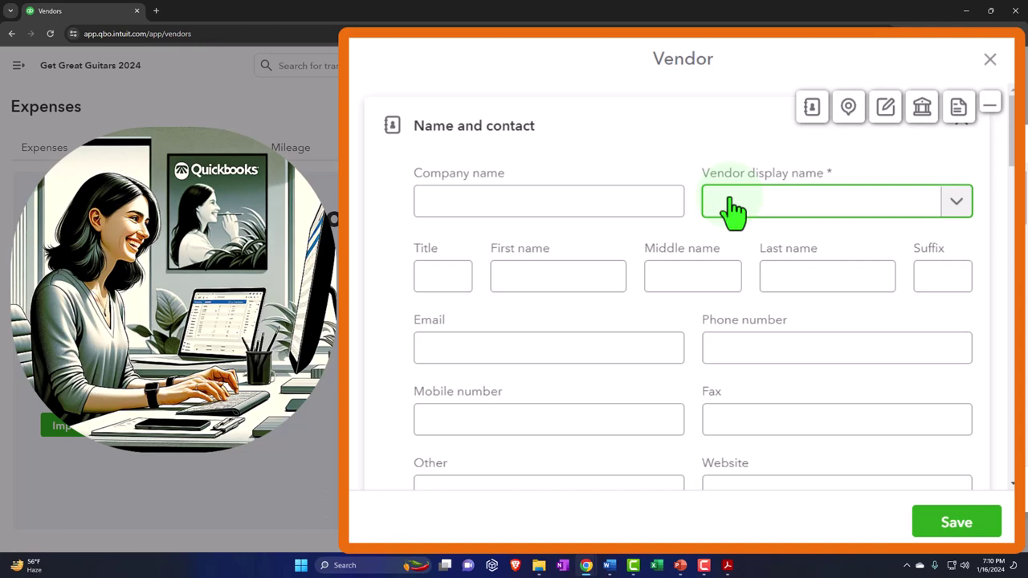
pyautogui.press('Tab')
pyautogui.press('Tab')
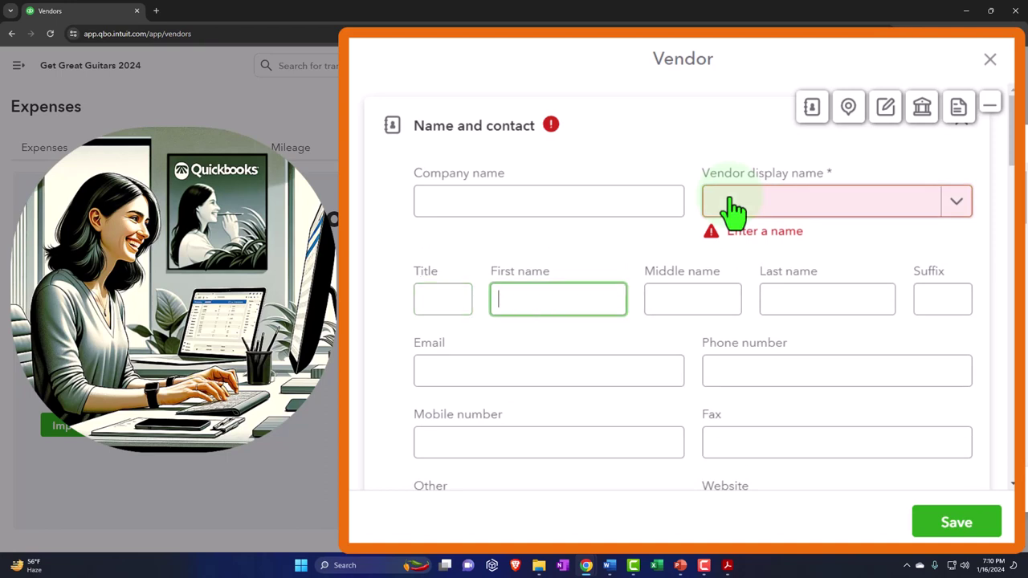
pyautogui.press('Tab')
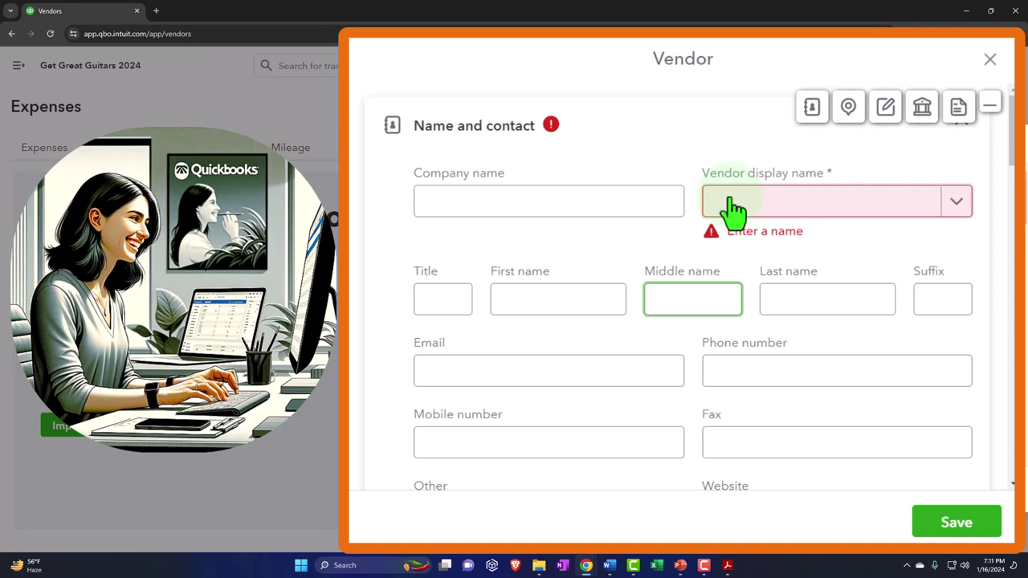
pyautogui.press('Tab')
pyautogui.press('Tab')
pyautogui.press('Tab')
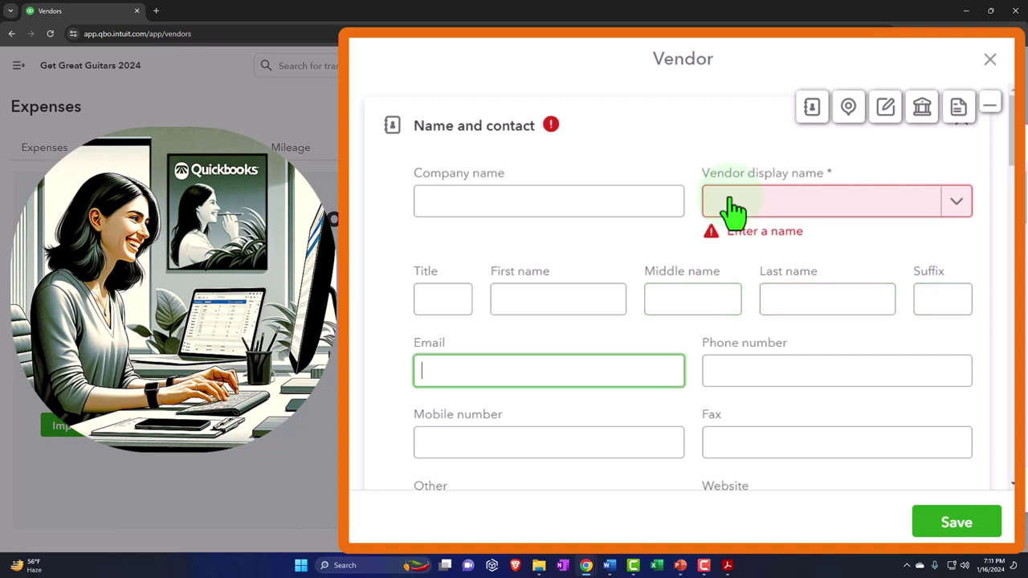
pyautogui.scroll(-1, 422, 197)
pyautogui.scroll(-1, 418, 198)
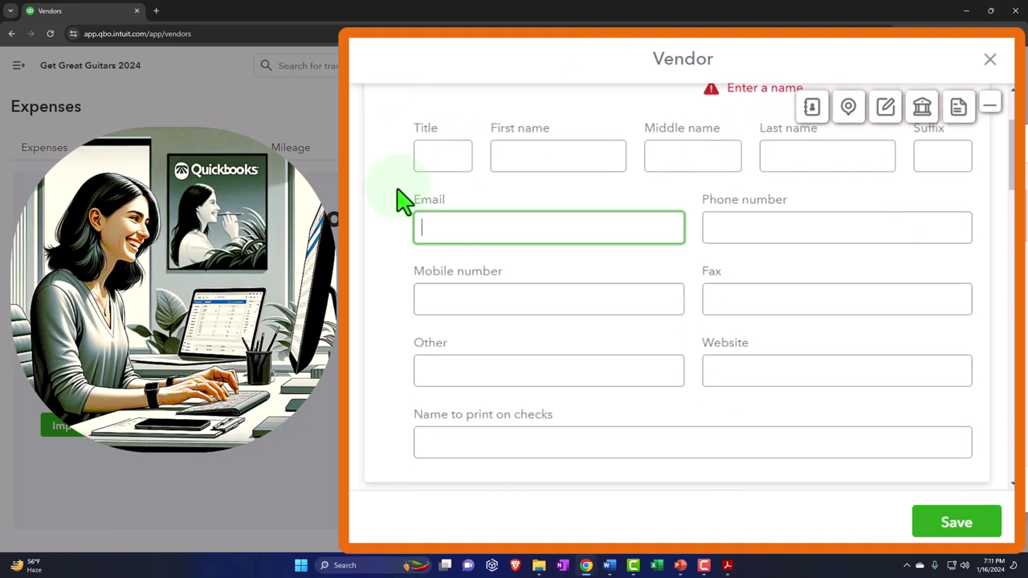
pyautogui.press('Tab')
pyautogui.press('Tab')
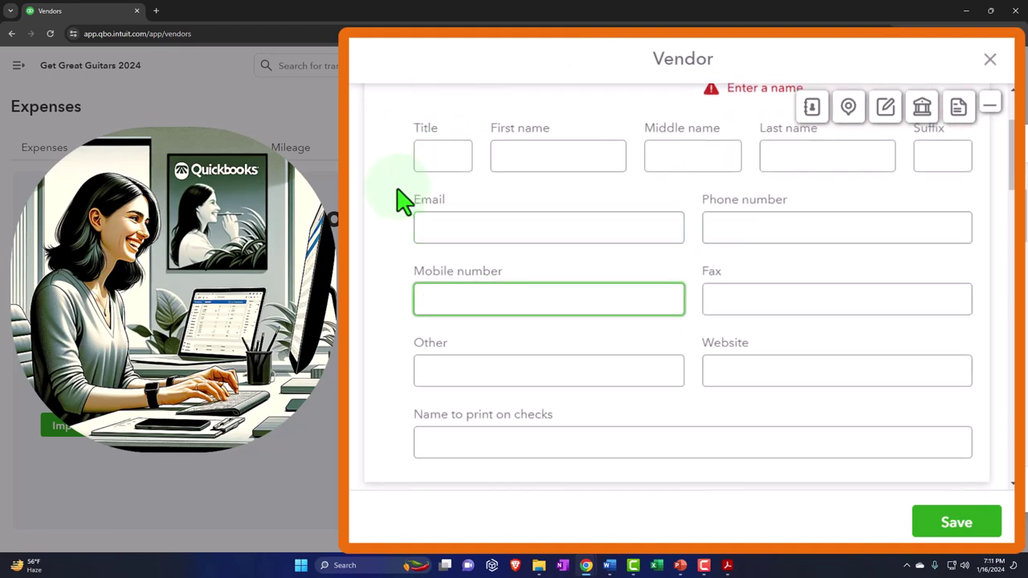
pyautogui.press('Tab')
pyautogui.press('Tab')
pyautogui.press('Tab')
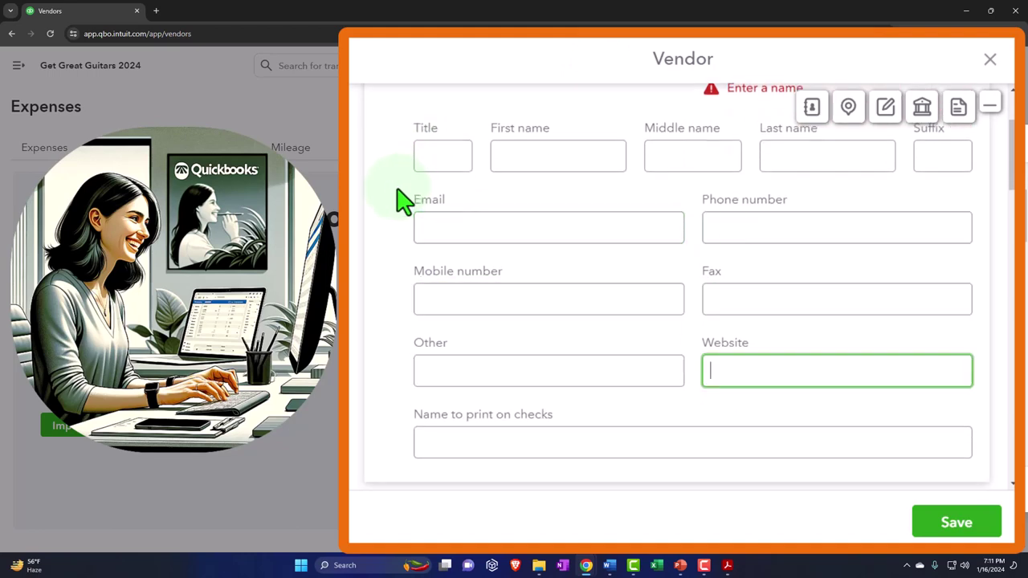
pyautogui.press('Tab')
pyautogui.scroll(-1, 404, 199)
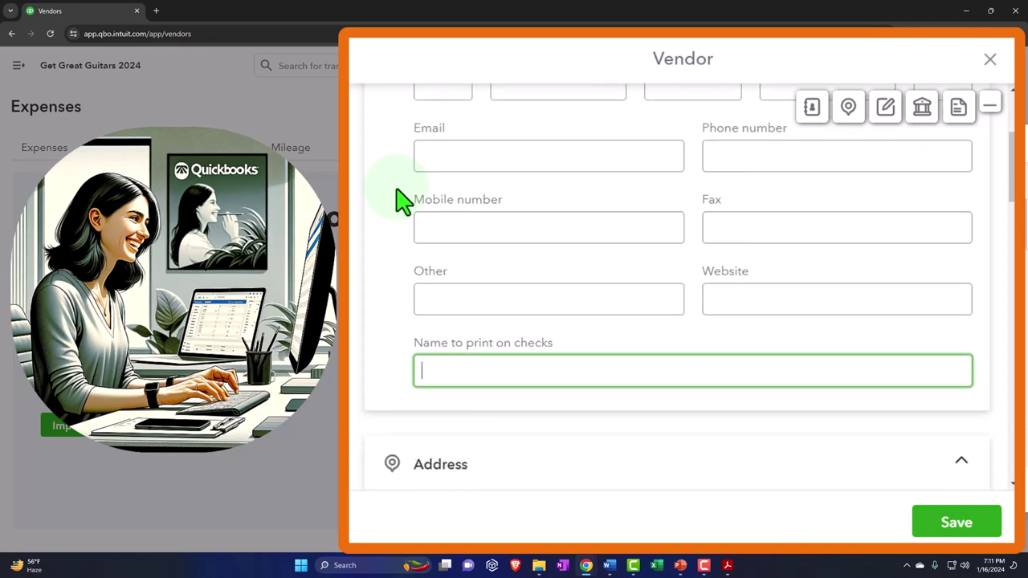
# Go through the vendor form's Address fields, from the street address lines to the country and address preview.
pyautogui.press('Tab')
pyautogui.scroll(-2, 403, 199)
pyautogui.press('Tab')
pyautogui.scroll(-1, 404, 199)
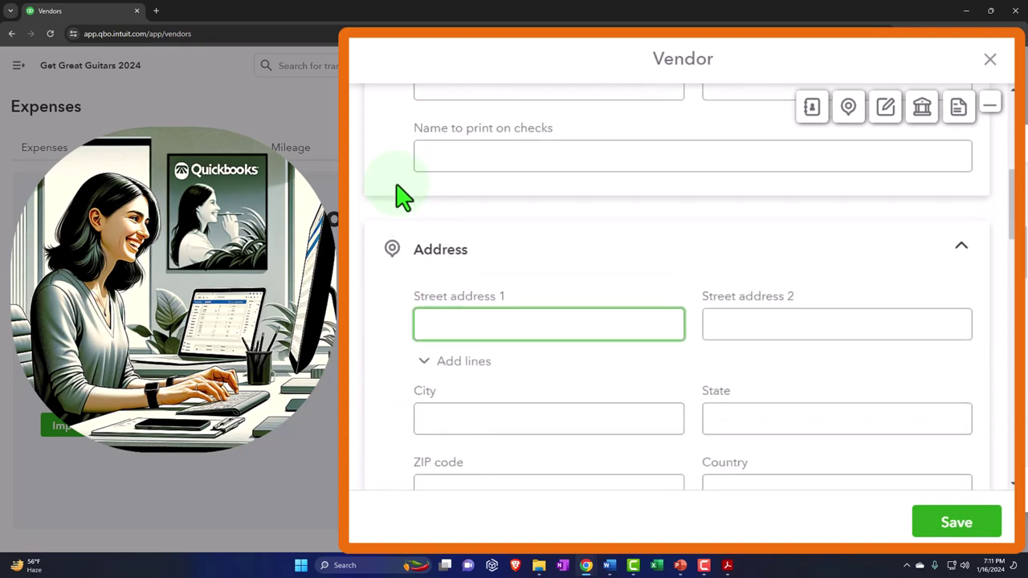
pyautogui.press('Tab')
pyautogui.scroll(-1, 404, 200)
pyautogui.press('Tab')
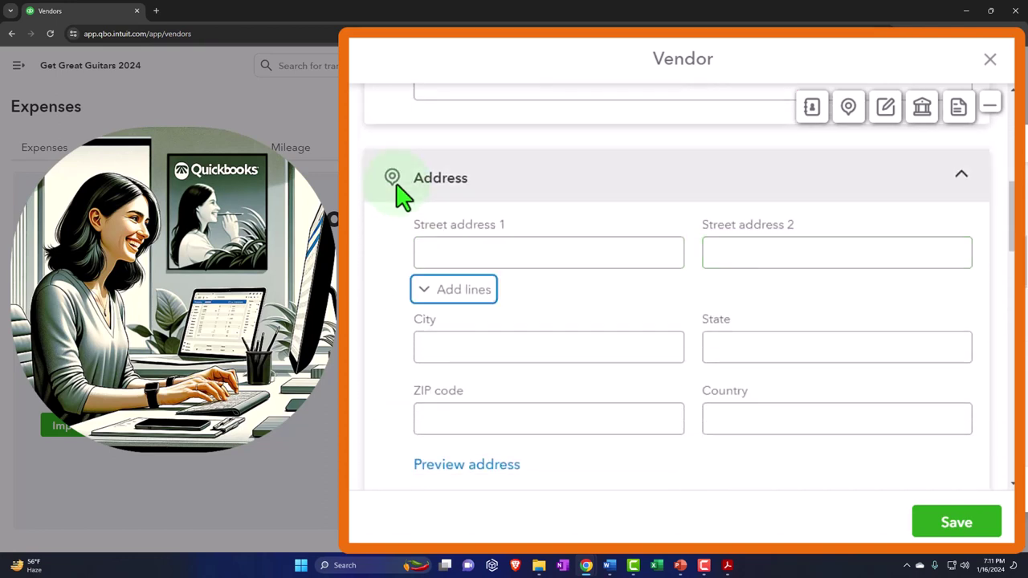
pyautogui.press('Tab')
pyautogui.scroll(-1, 398, 191)
pyautogui.press('Tab')
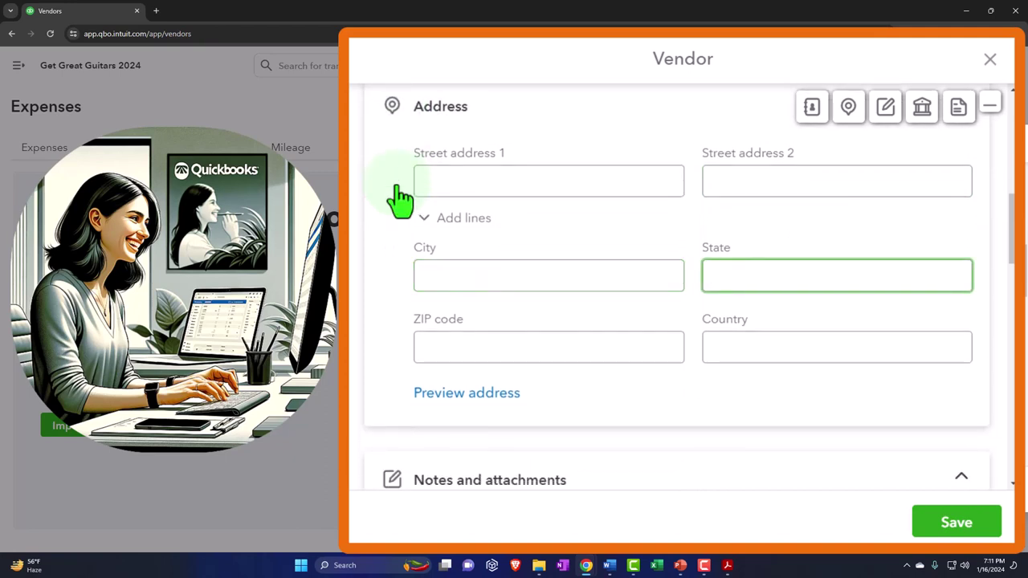
pyautogui.press('Tab')
pyautogui.press('Tab')
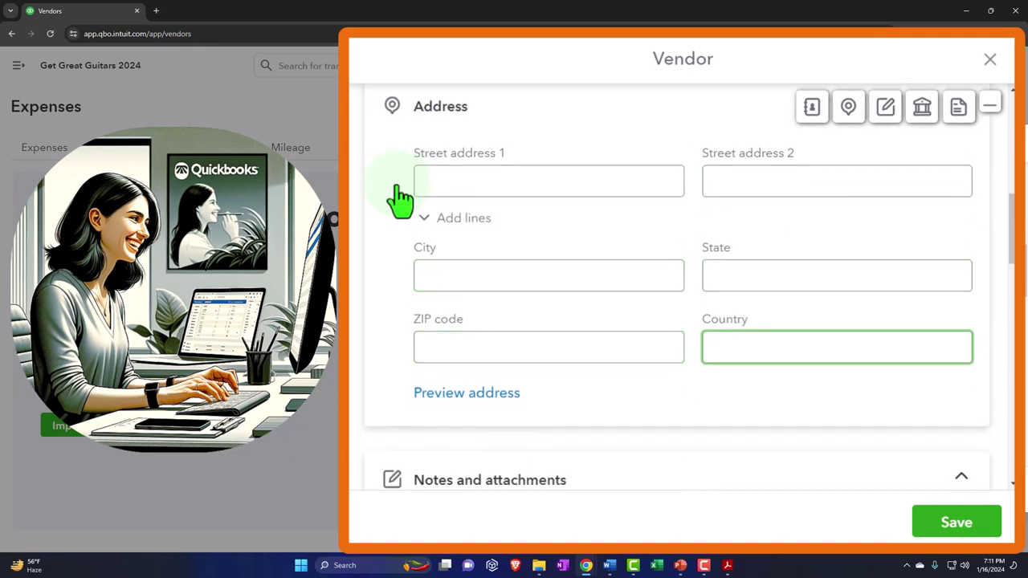
pyautogui.scroll(-1, 404, 200)
pyautogui.press('Tab')
# Examine the vendor form's Notes and attachments section and move on to the ACH payments section.
pyautogui.press('Tab')
pyautogui.scroll(-2, 404, 199)
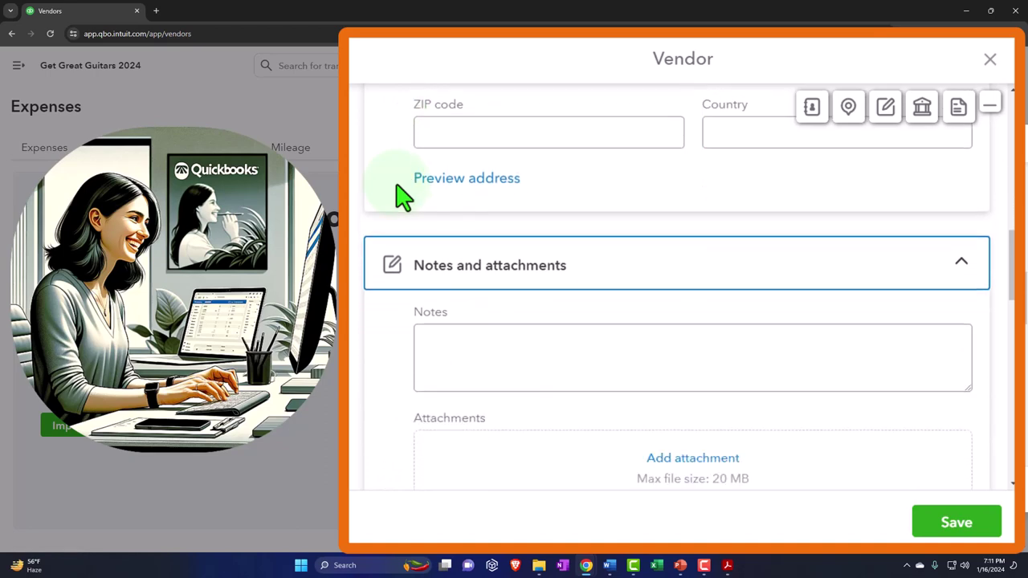
pyautogui.press('Tab')
pyautogui.scroll(-1, 404, 199)
pyautogui.press('Tab')
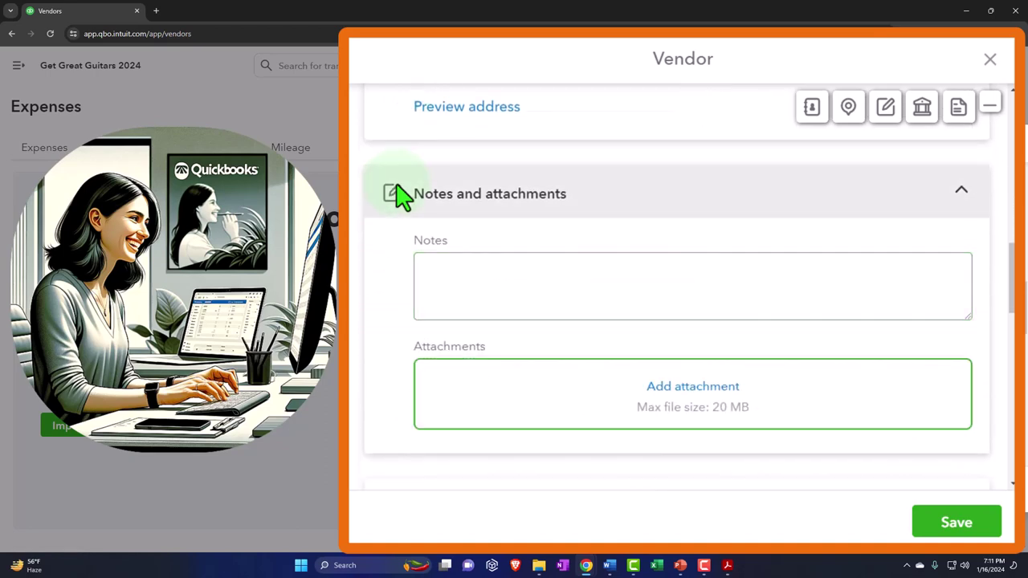
pyautogui.scroll(-1, 400, 197)
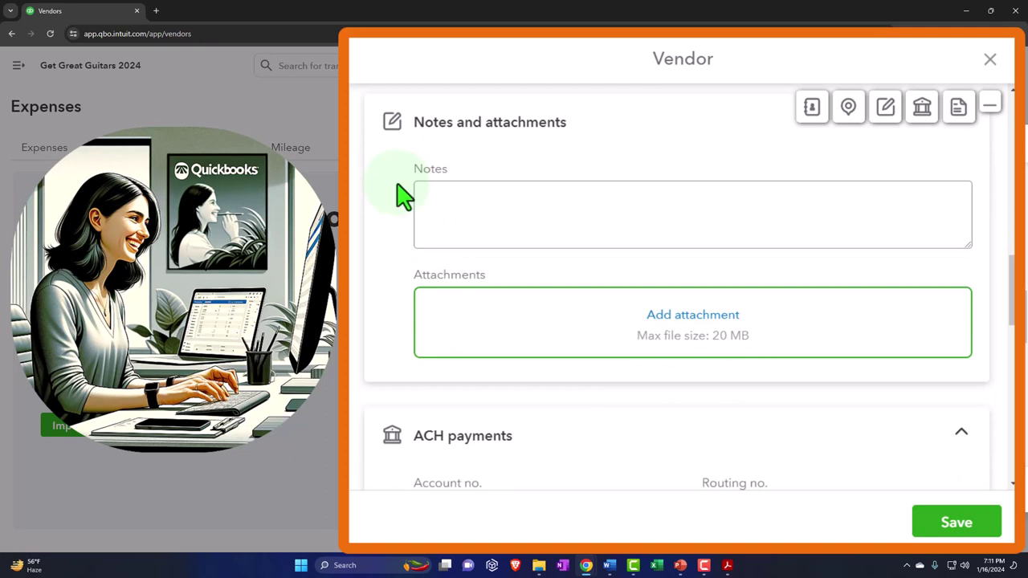
pyautogui.press('Tab')
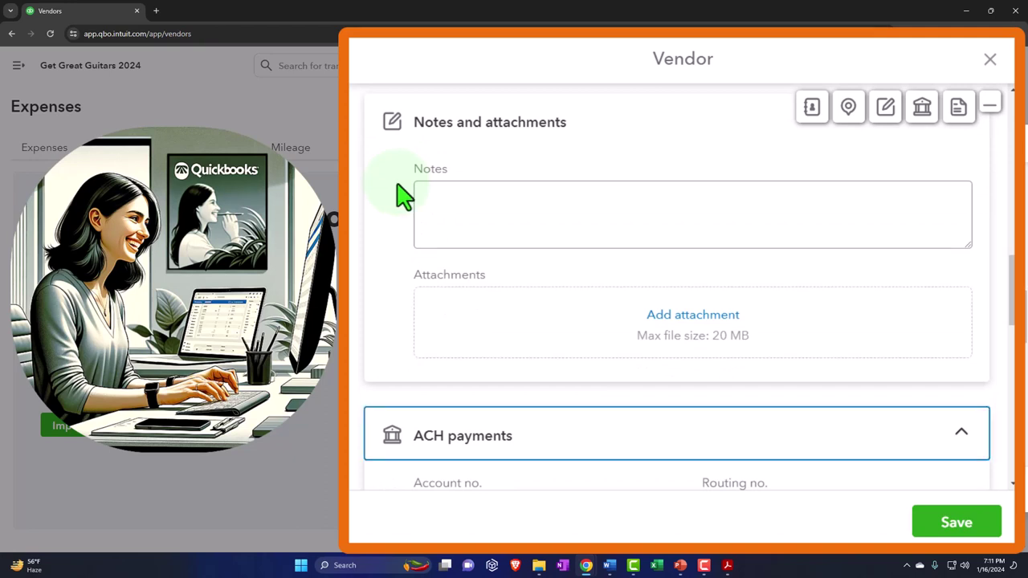
# Go through the vendor form's ACH payments fields, the account number and the routing number, leaving them blank.
pyautogui.scroll(-2, 404, 197)
pyautogui.press('Tab')
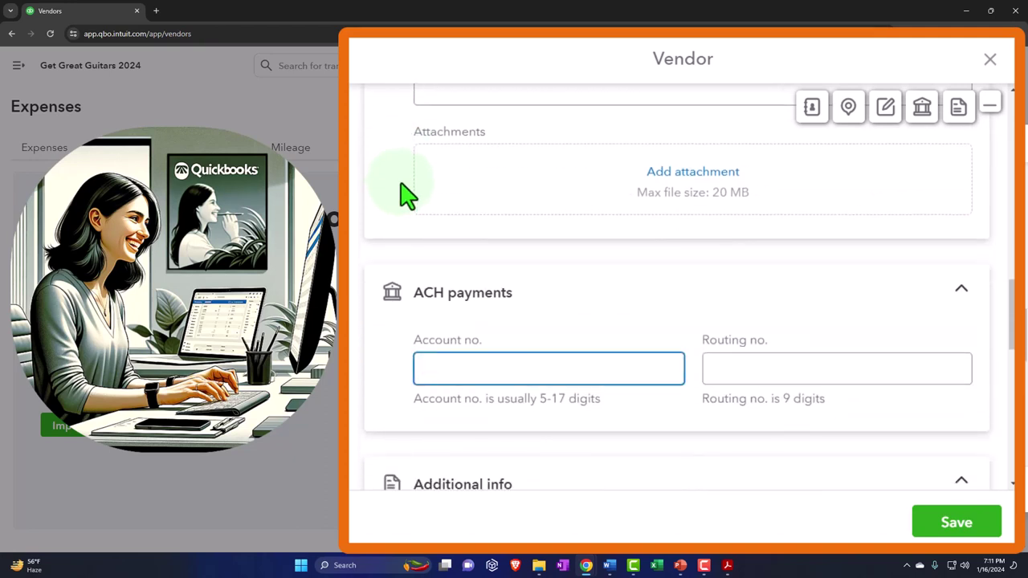
pyautogui.scroll(-1, 404, 193)
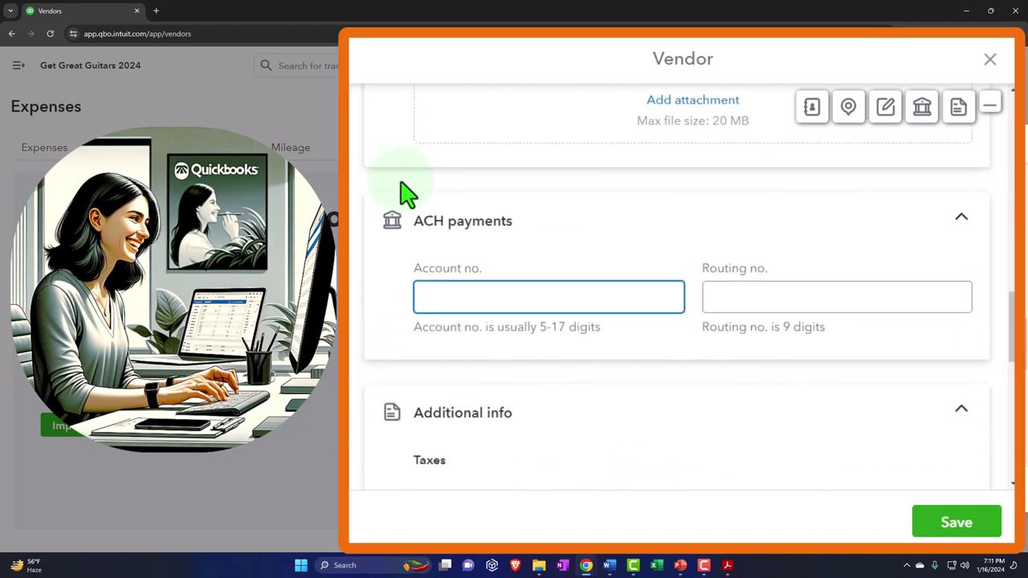
pyautogui.press('Tab')
pyautogui.scroll(-1, 404, 193)
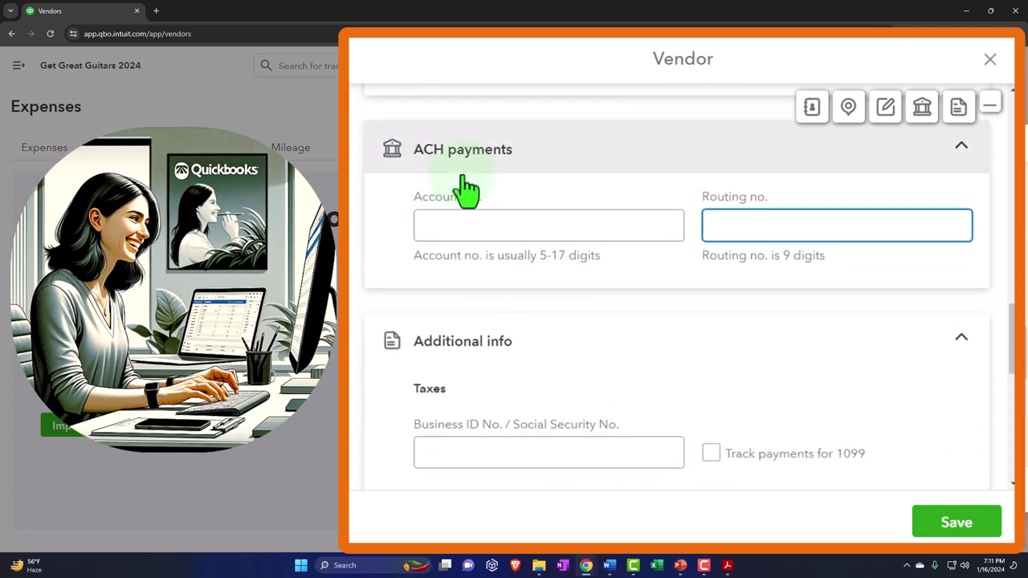
pyautogui.press('Tab')
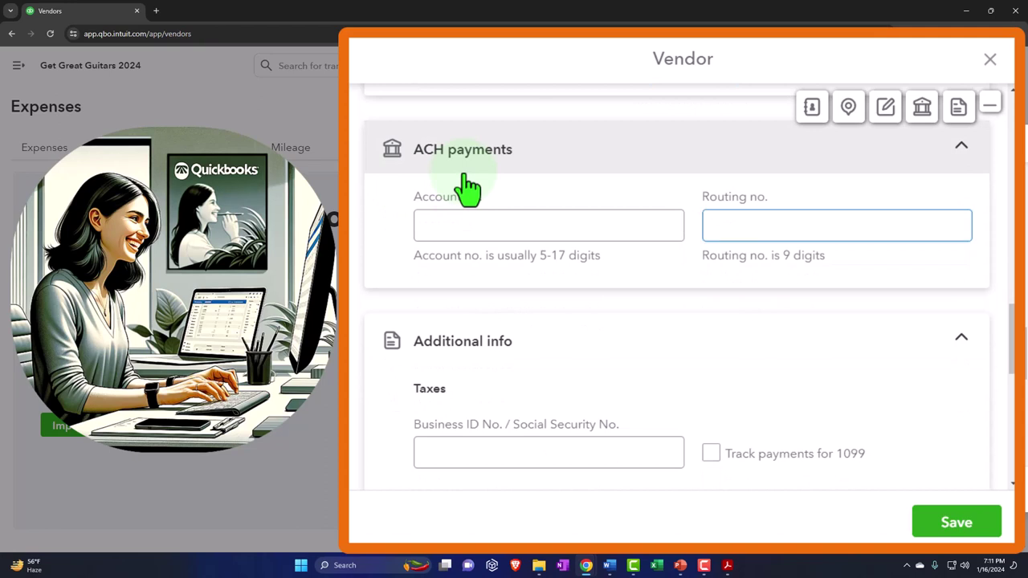
# Examine the Taxes fields under Additional info: the business ID or Social Security number and the option to track payments for 1099.
pyautogui.scroll(-1, 471, 184)
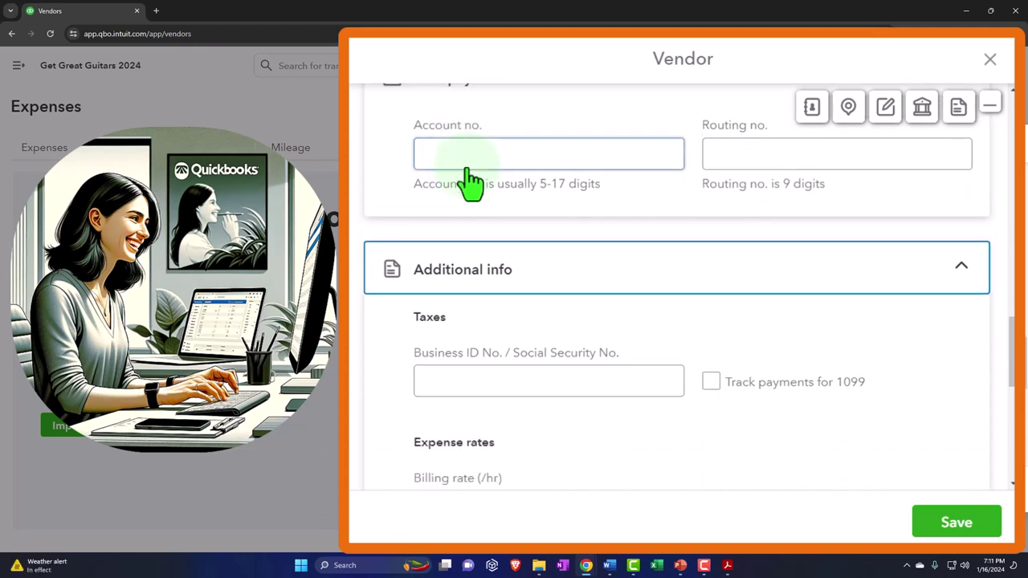
pyautogui.press('Tab')
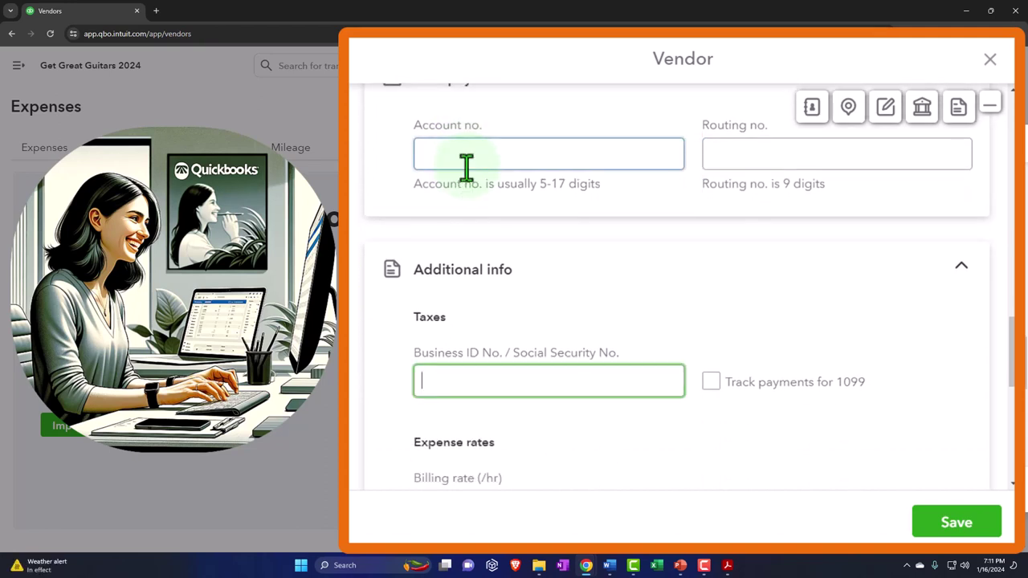
pyautogui.scroll(-1, 466, 167)
pyautogui.scroll(-1, 471, 179)
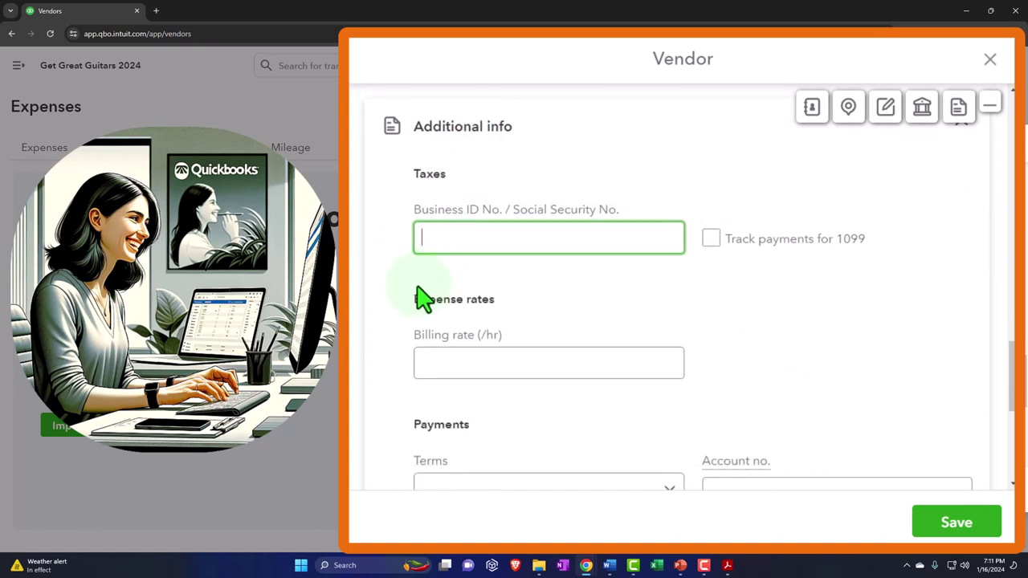
pyautogui.press('Tab')
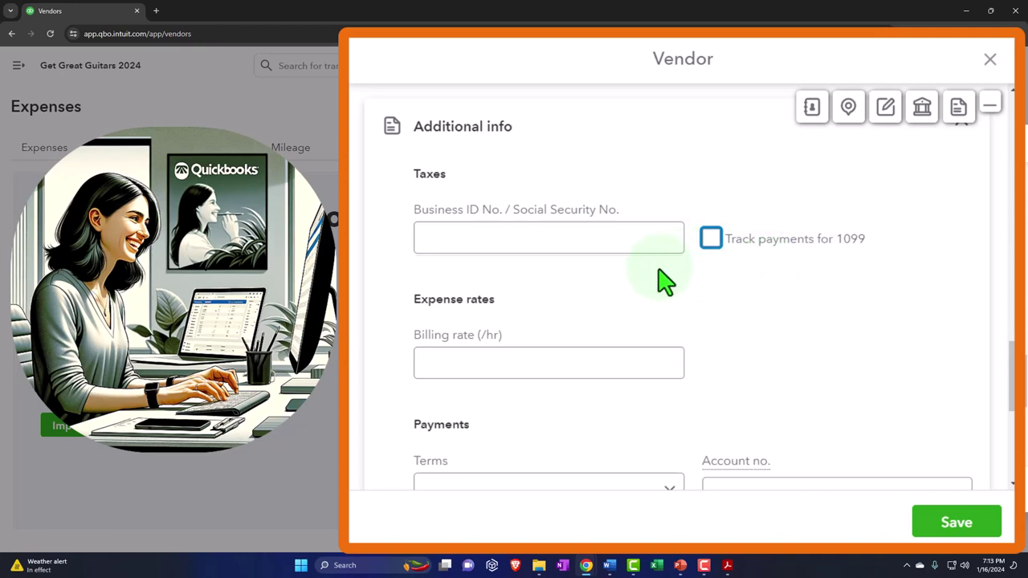
pyautogui.scroll(-1, 657, 273)
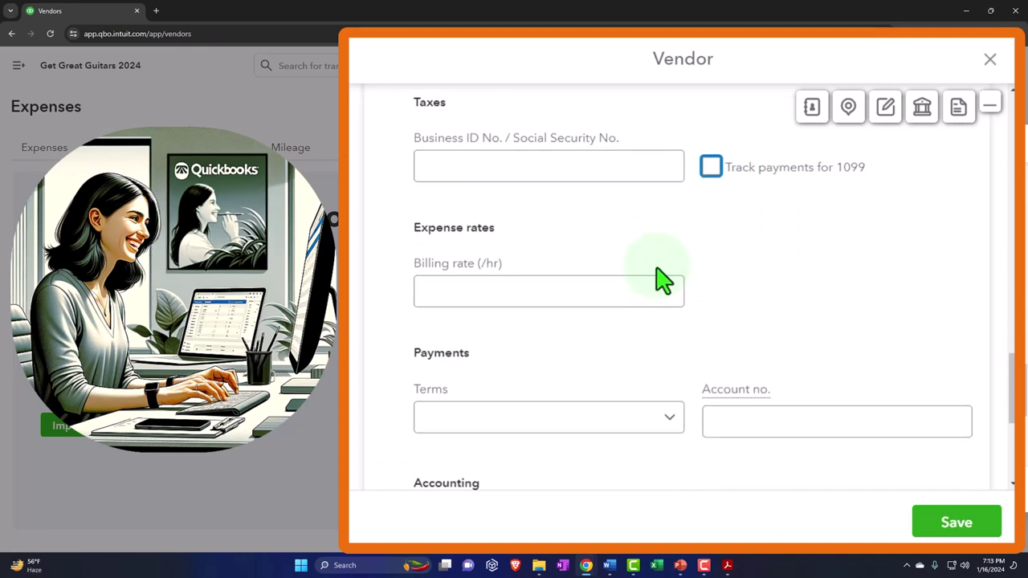
pyautogui.scroll(-1, 661, 279)
pyautogui.scroll(1, 657, 273)
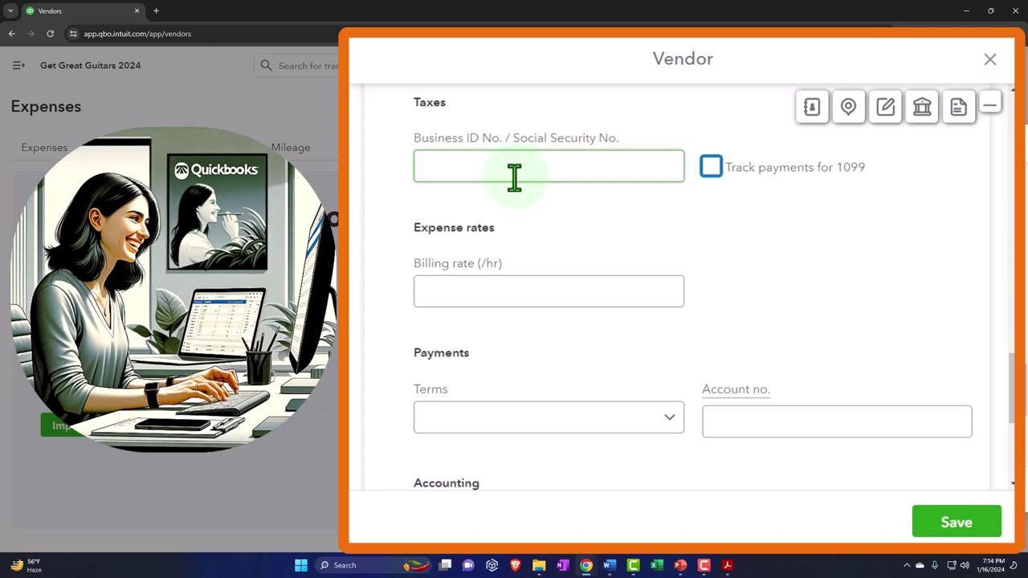
pyautogui.scroll(-1, 514, 178)
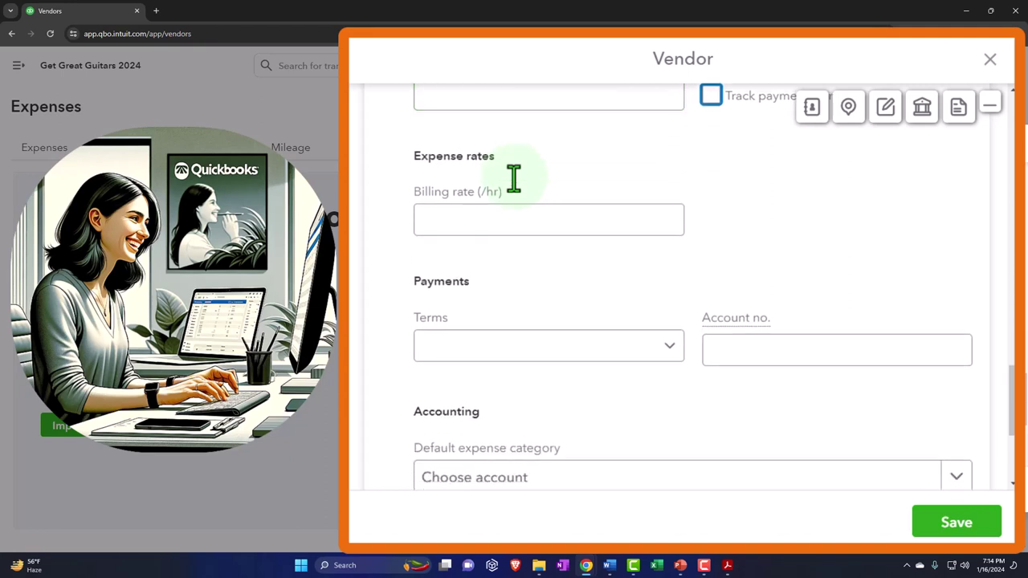
# Look at the Billing rate field and the list of payment terms without choosing a term.
pyautogui.click(476, 206)
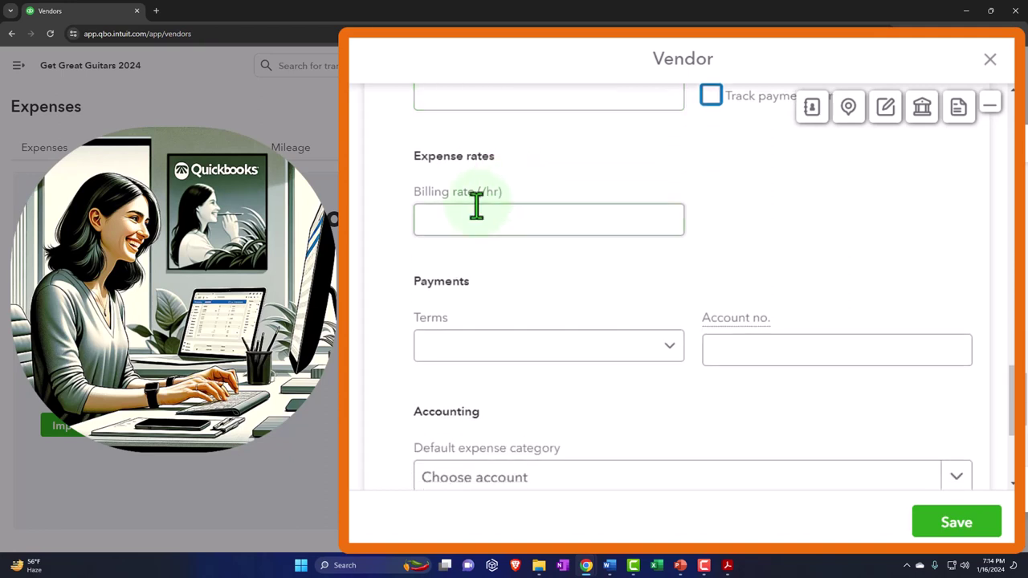
pyautogui.scroll(-1, 476, 206)
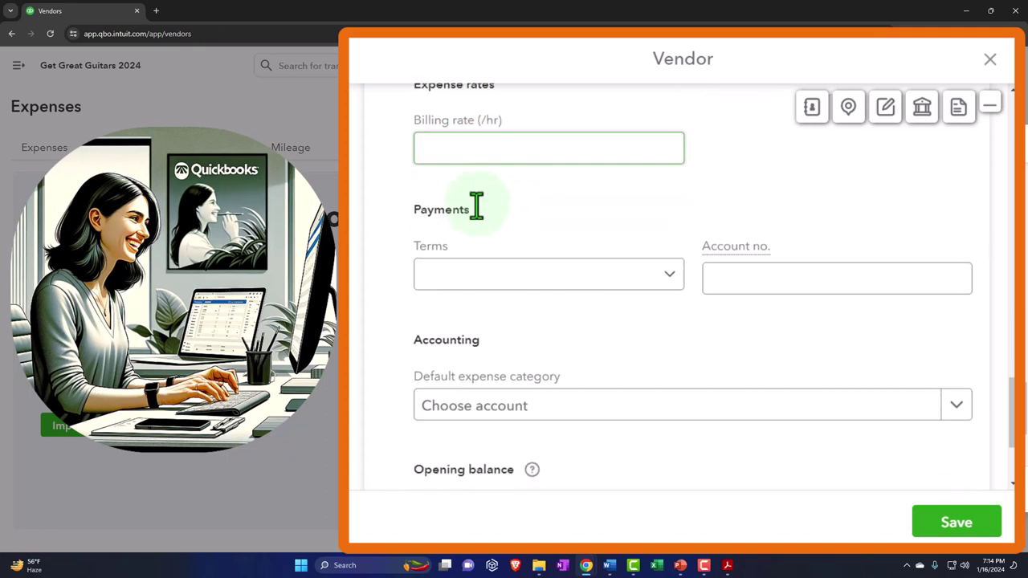
pyautogui.scroll(-1, 476, 206)
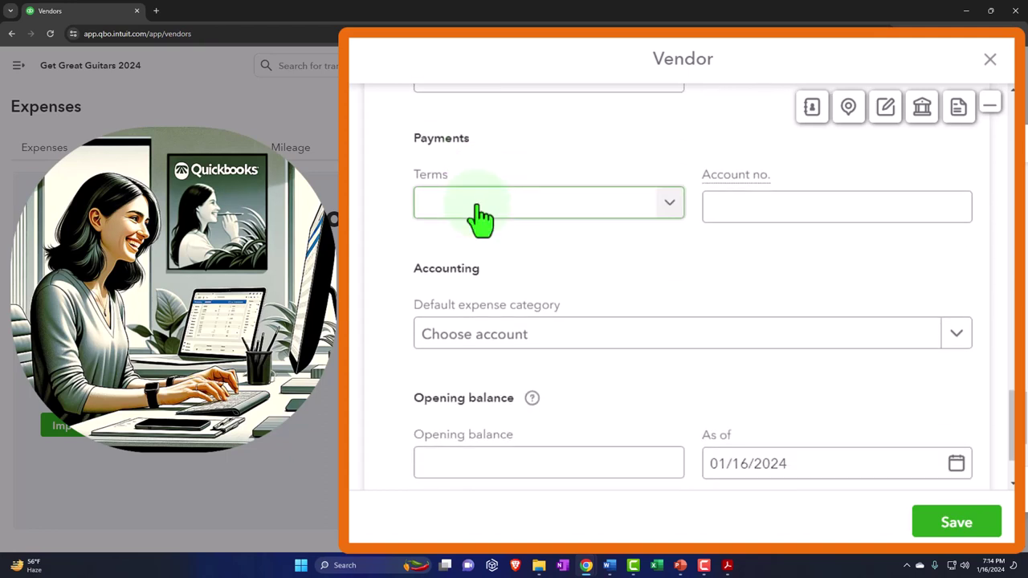
pyautogui.click(677, 216)
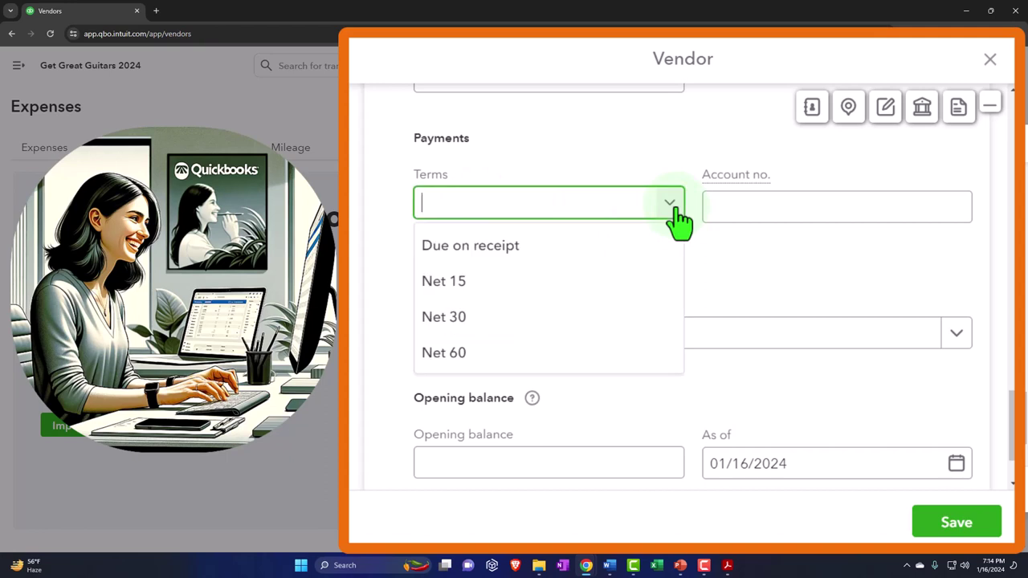
pyautogui.click(676, 216)
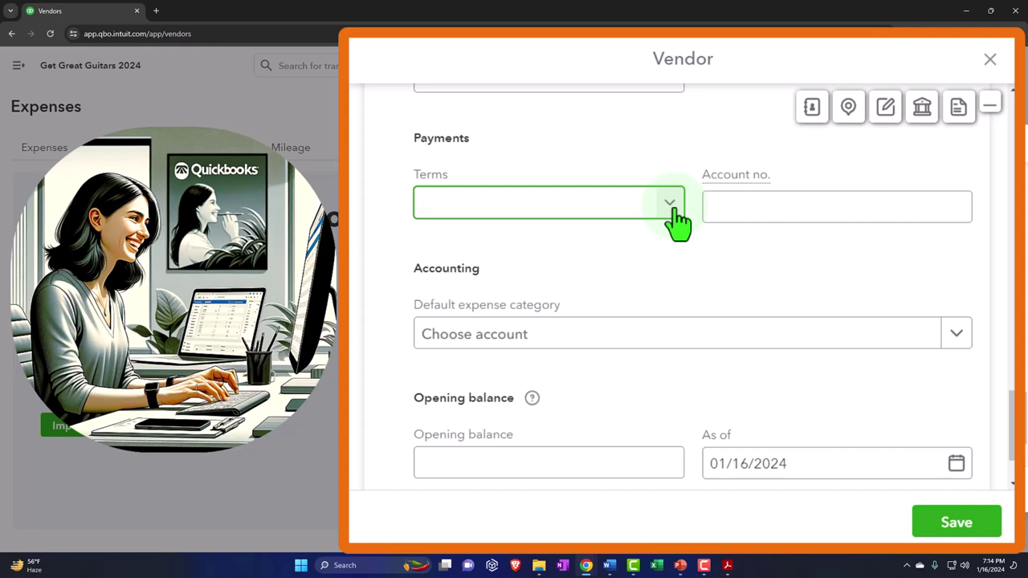
# Review the default expense category choices and the Opening balance field, and leave the vendor form without saving.
pyautogui.scroll(-2, 677, 221)
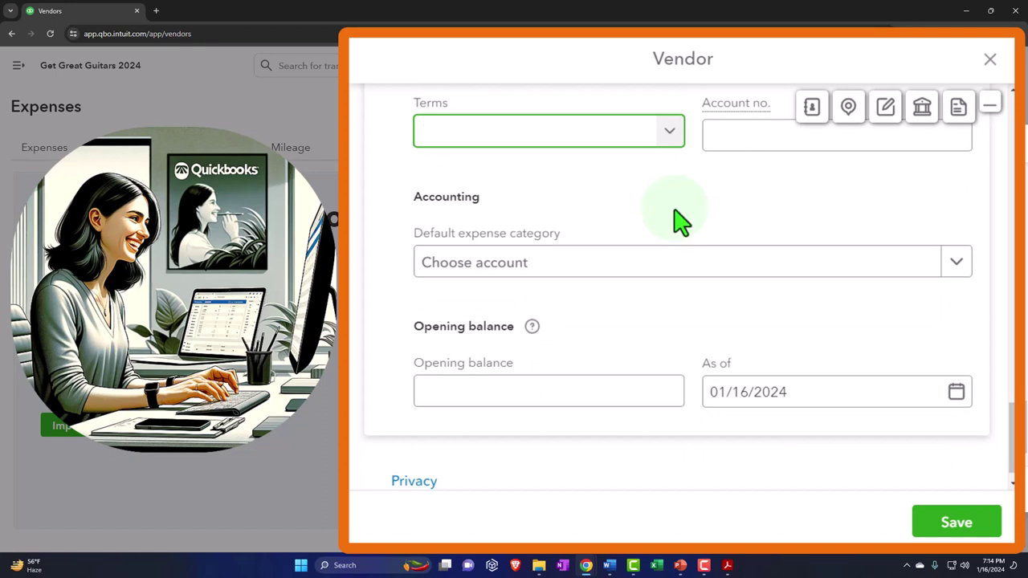
pyautogui.scroll(-1, 677, 222)
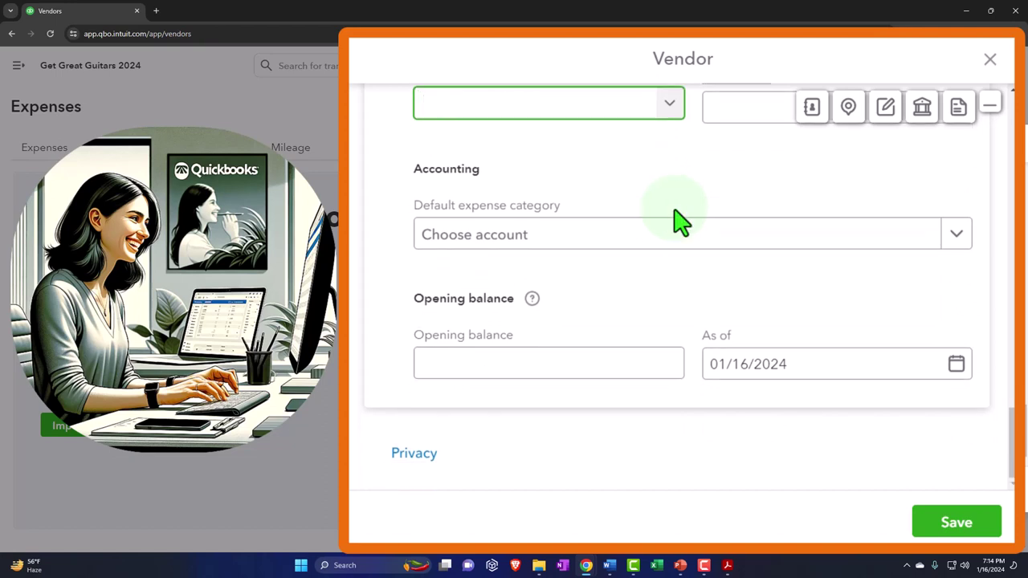
pyautogui.click(956, 235)
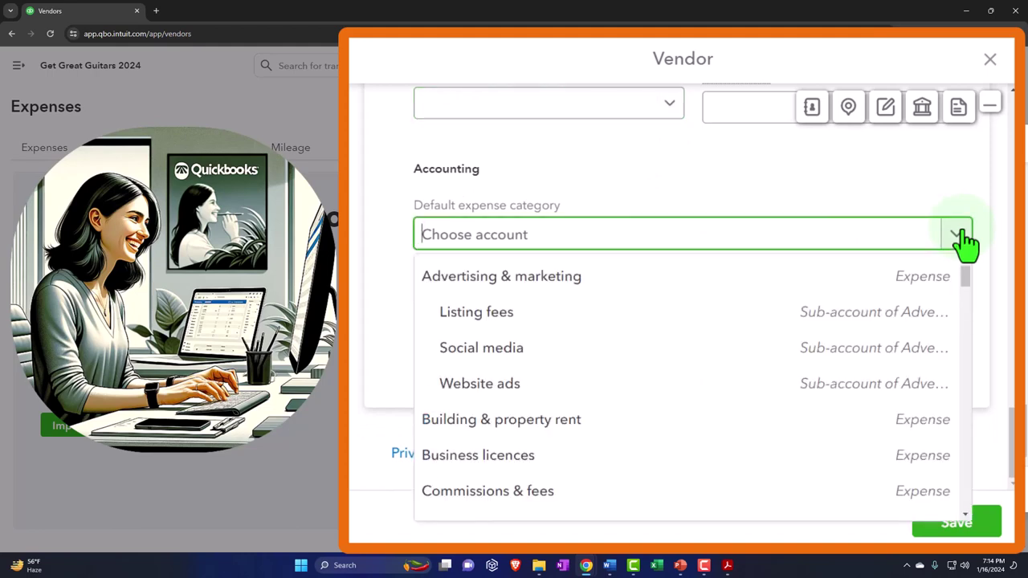
pyautogui.click(961, 231)
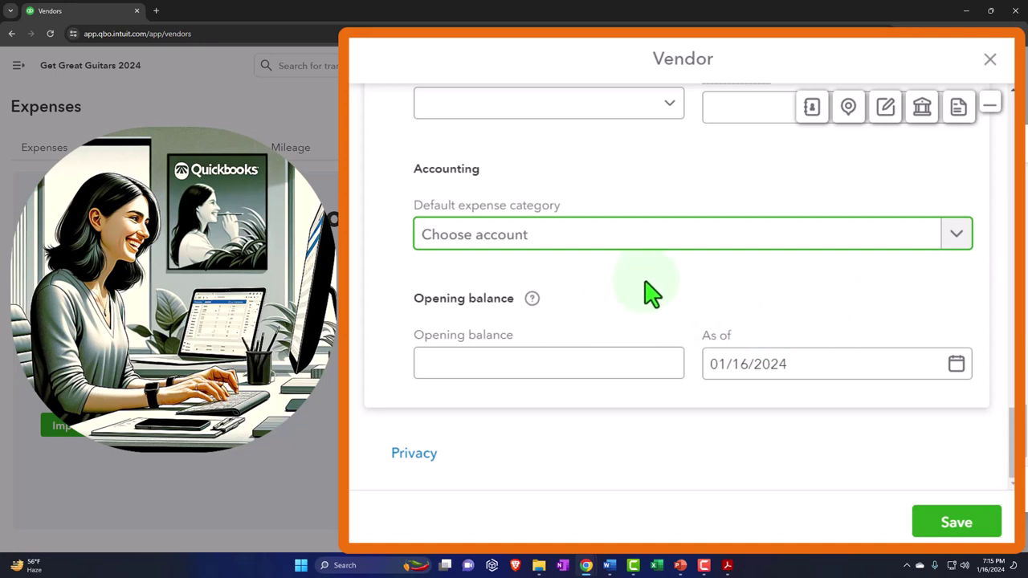
pyautogui.click(518, 363)
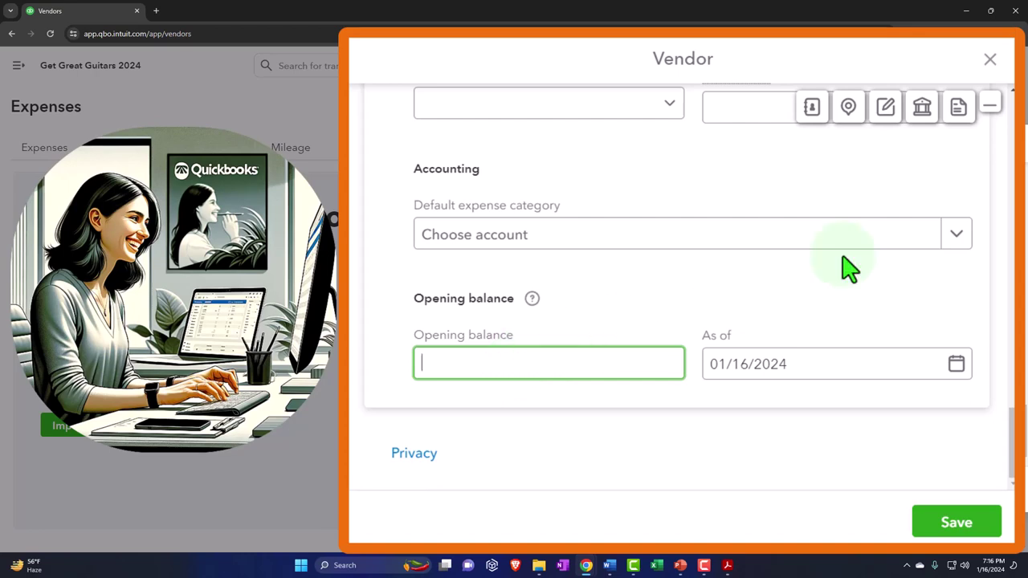
pyautogui.click(990, 58)
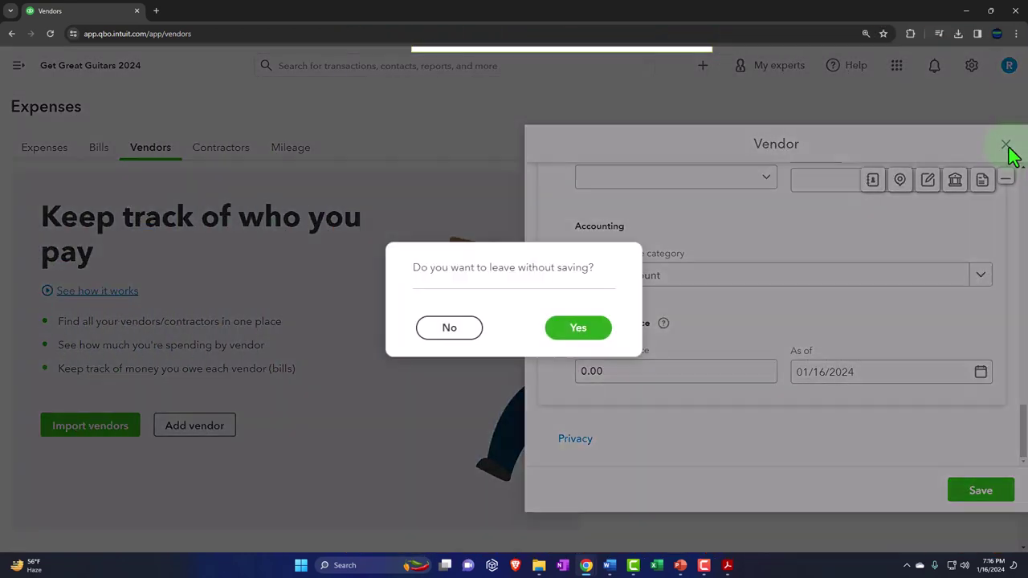
pyautogui.click(576, 328)
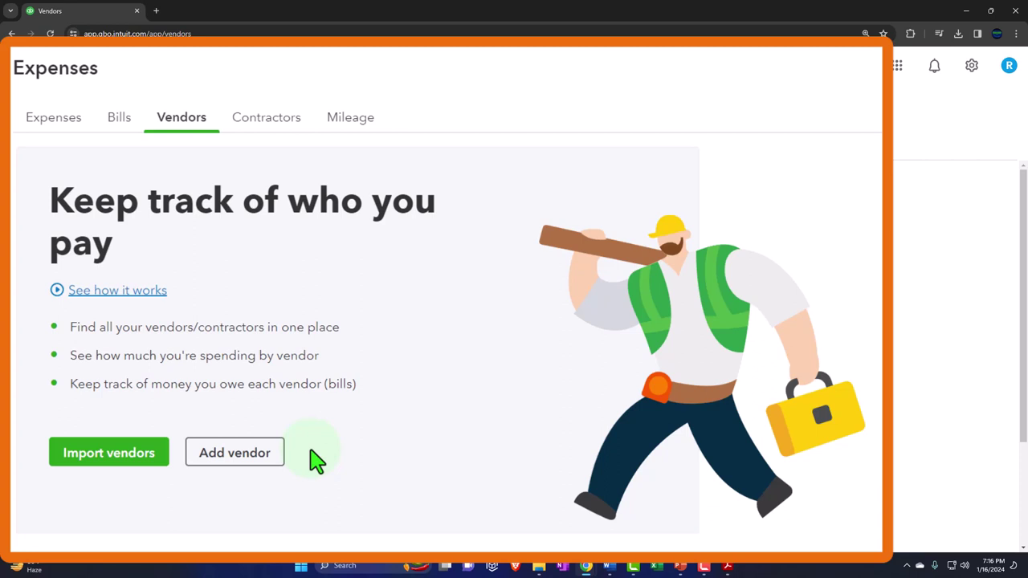
# View the Import vendors page, return to Vendors, and open the general Import Data page from the company tools.
pyautogui.click(133, 475)
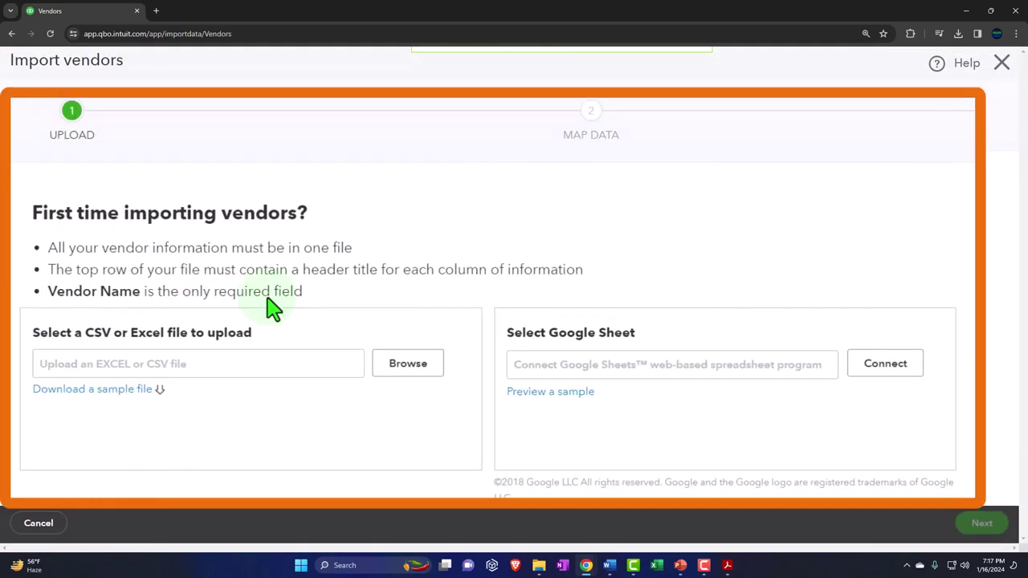
pyautogui.click(1001, 69)
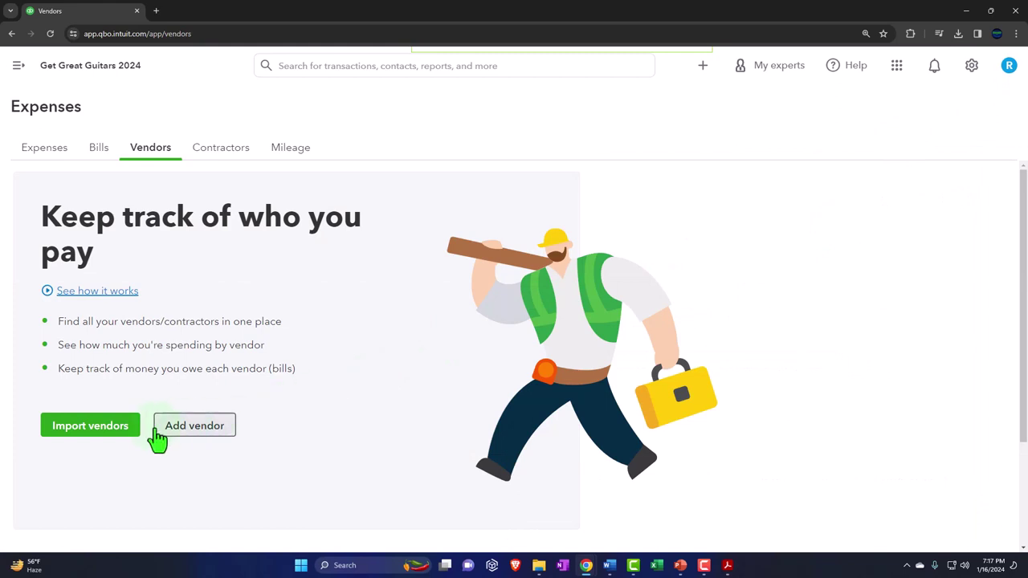
pyautogui.click(973, 74)
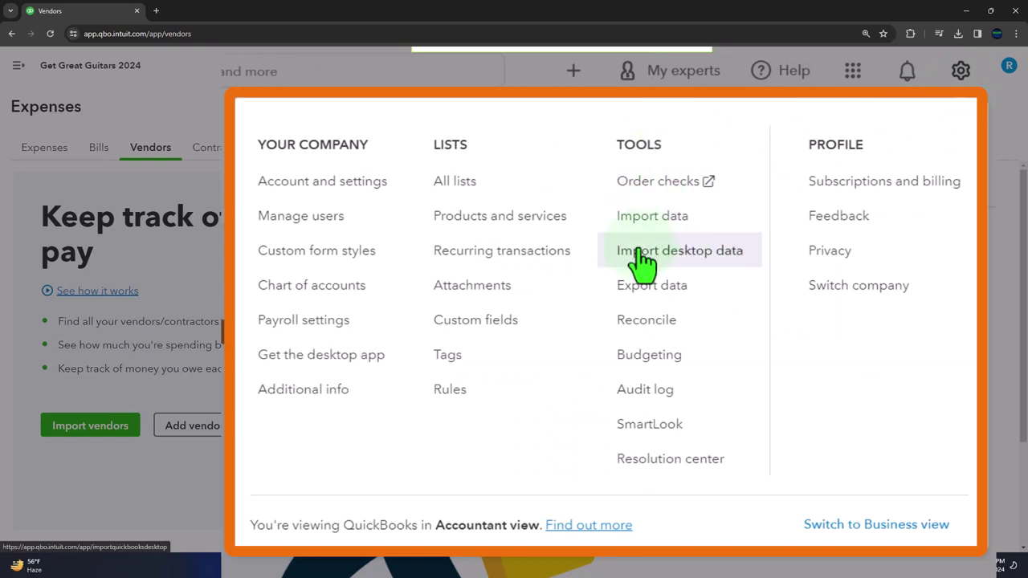
pyautogui.click(649, 221)
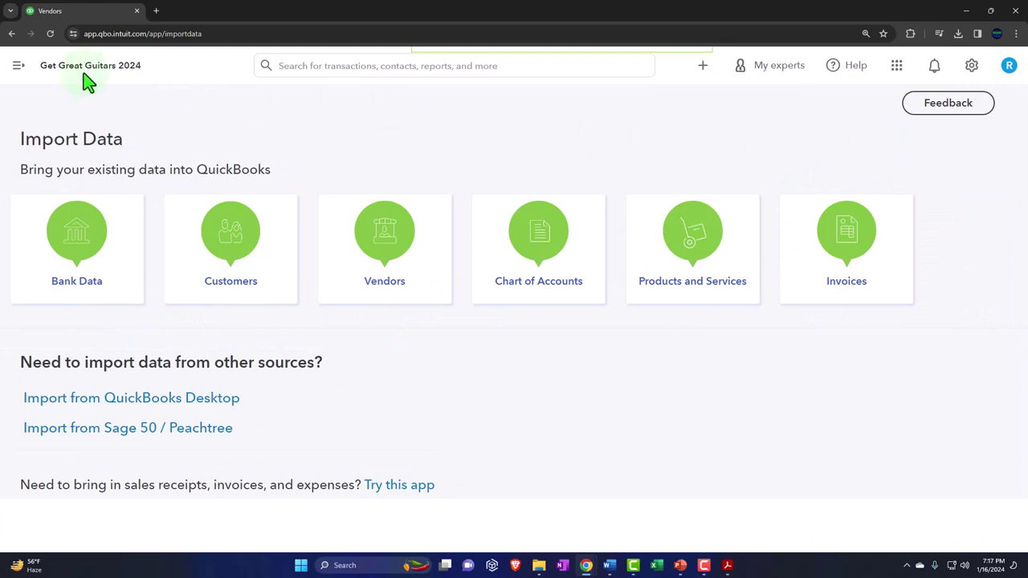
# Return to the Vendors page of Expenses and start a vendor import.
pyautogui.click(19, 67)
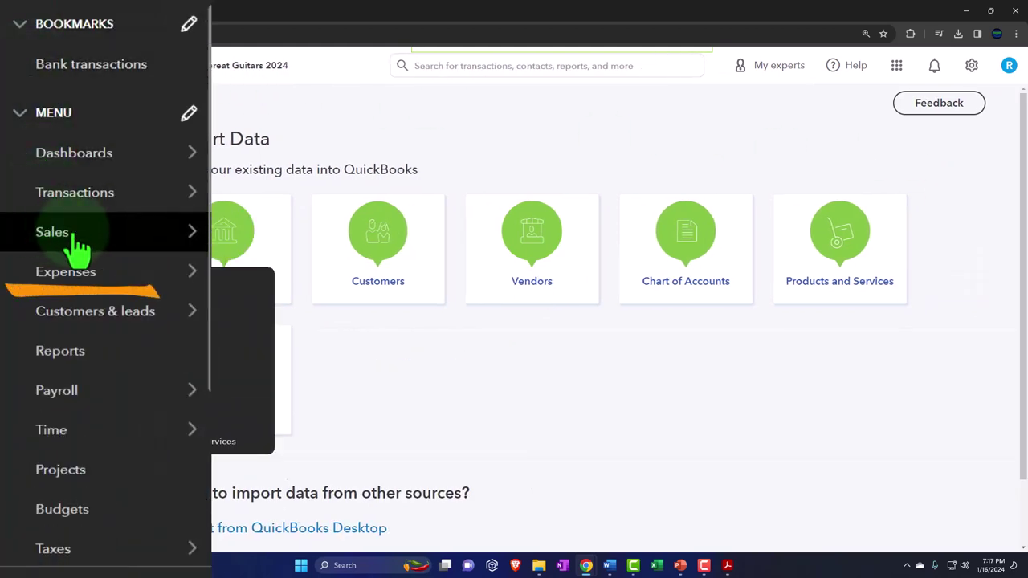
pyautogui.click(75, 281)
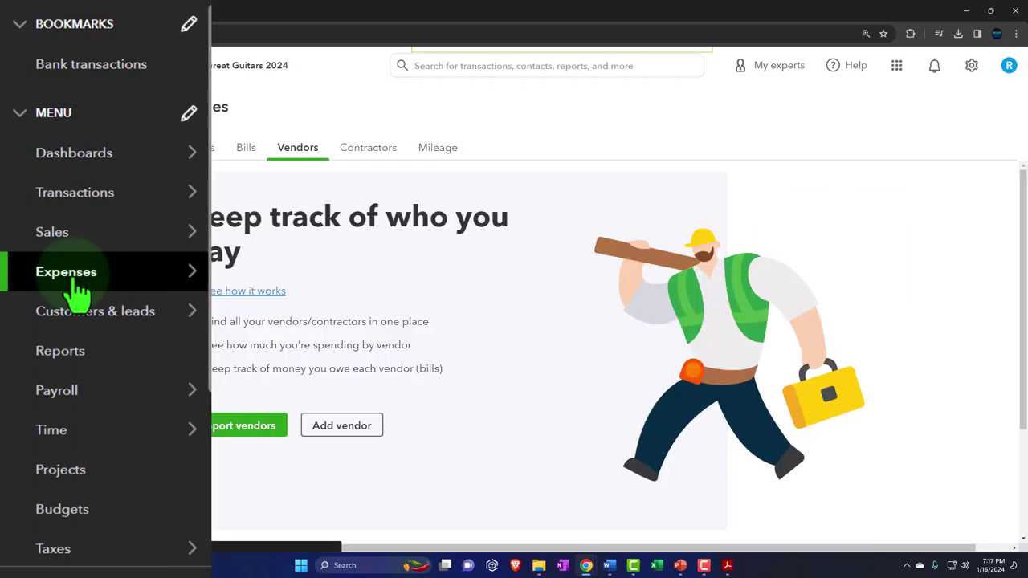
pyautogui.click(273, 431)
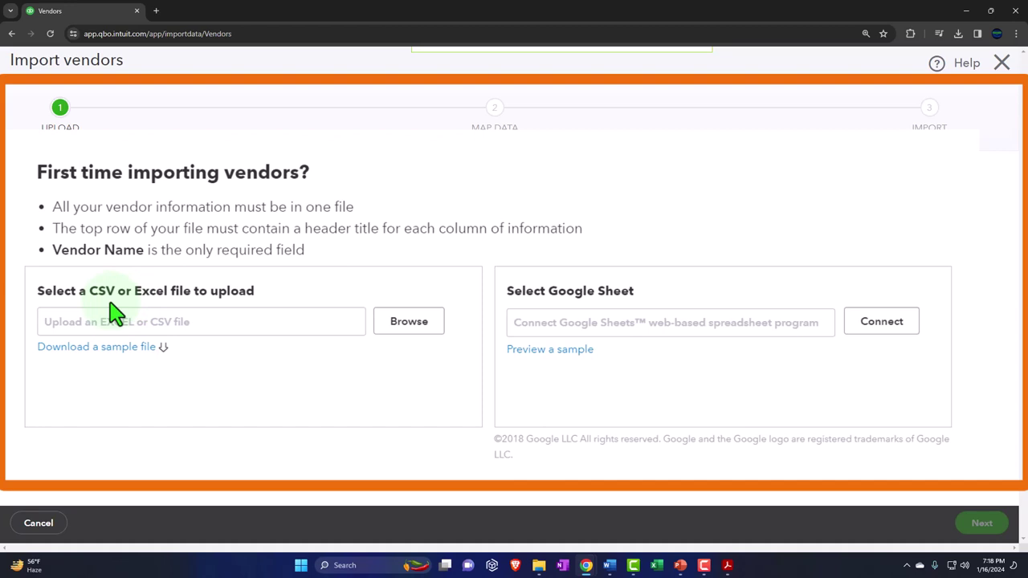
# Download the sample vendor import file and open it in a maximized Excel window at 130% zoom.
pyautogui.click(101, 351)
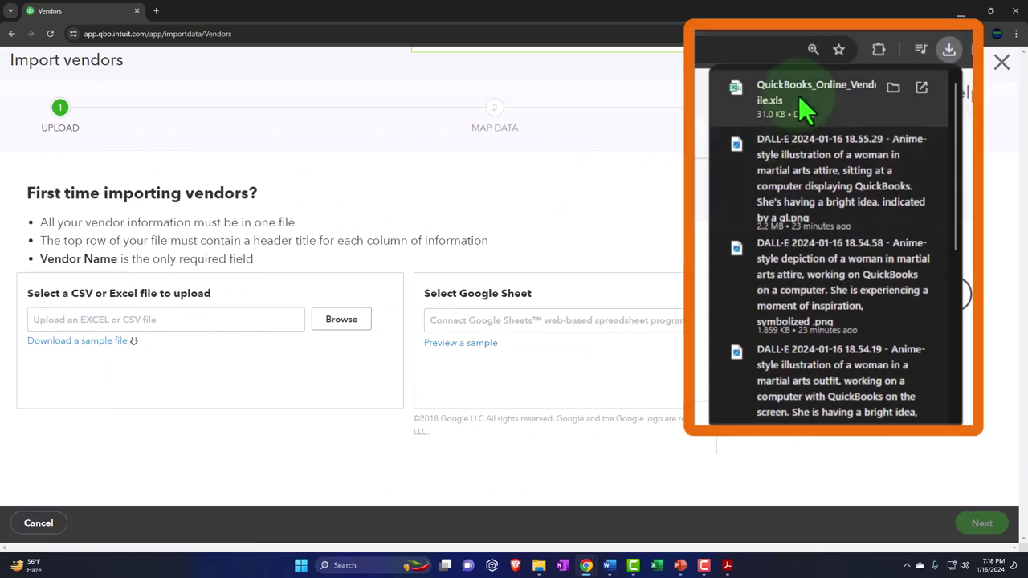
pyautogui.click(861, 75)
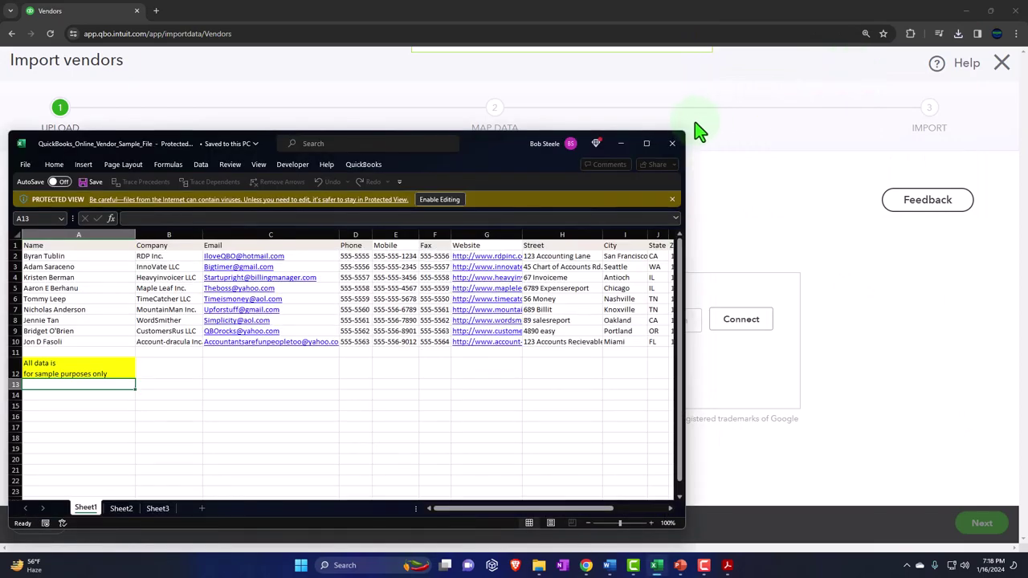
pyautogui.click(647, 143)
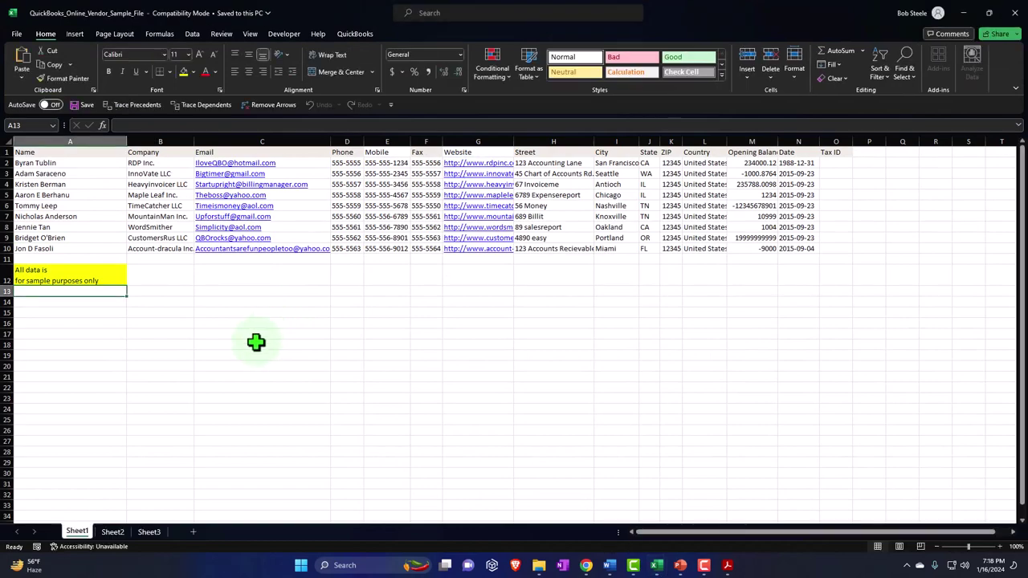
pyautogui.click(255, 340)
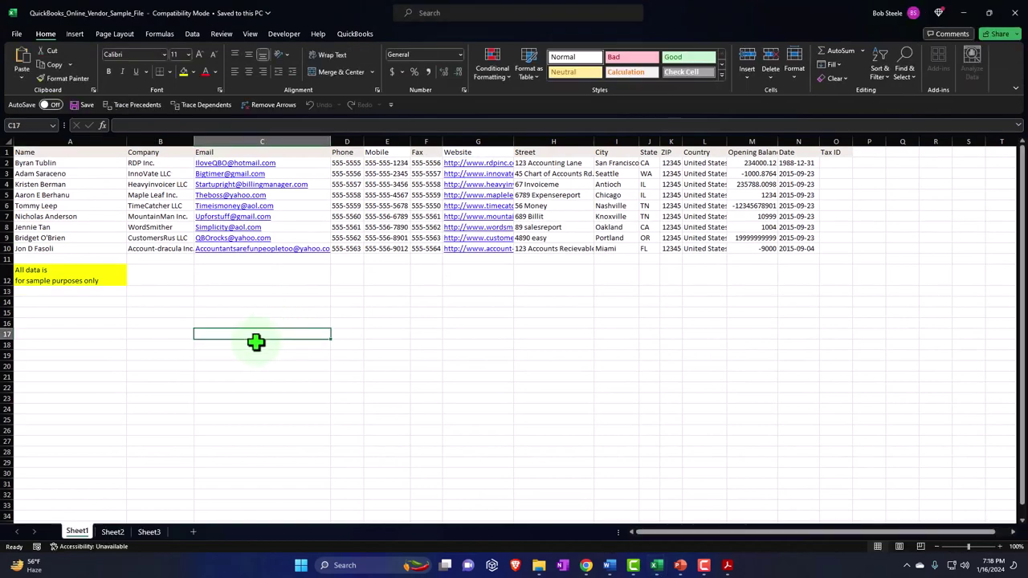
pyautogui.keyDown('ctrl'); pyautogui.scroll(1, 255, 342); pyautogui.keyUp('ctrl')
pyautogui.keyDown('ctrl'); pyautogui.scroll(1, 255, 342); pyautogui.keyUp('ctrl')
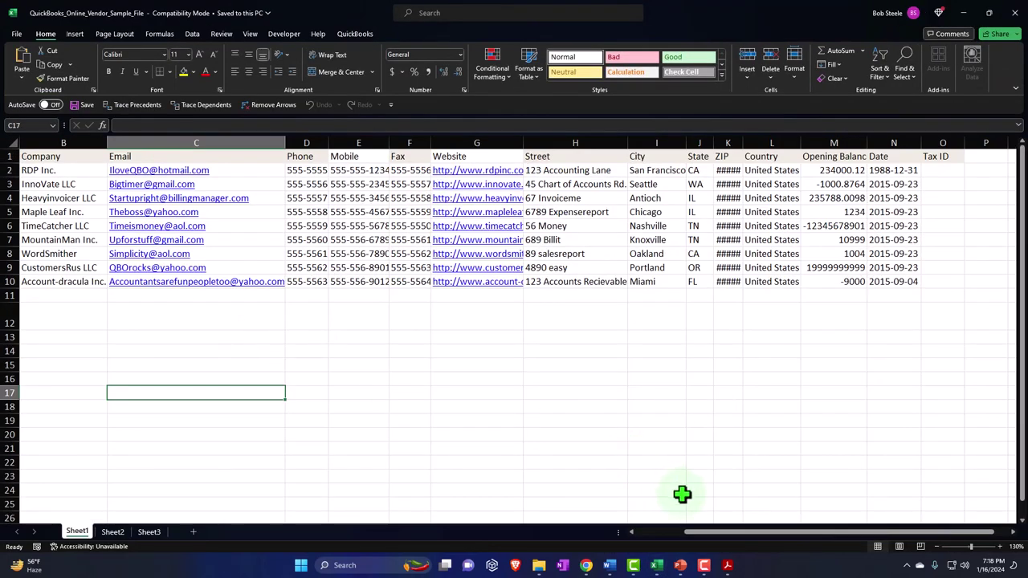
# Examine the Name, Company and Email columns of the sample vendor file.
pyautogui.moveTo(712, 534); pyautogui.dragTo(663, 534)
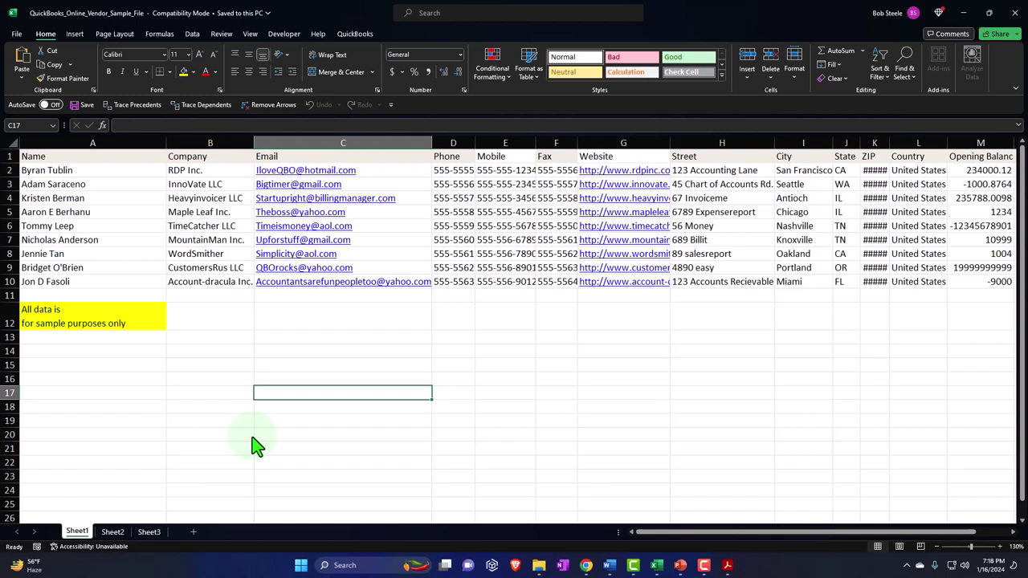
pyautogui.moveTo(68, 171); pyautogui.dragTo(64, 253)
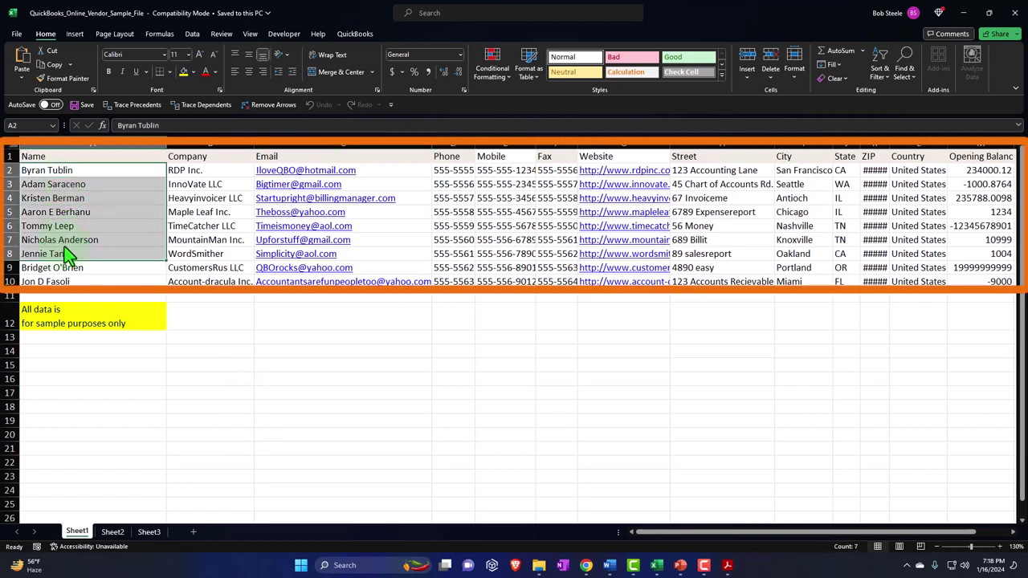
pyautogui.moveTo(181, 171); pyautogui.dragTo(184, 234)
pyautogui.moveTo(401, 171); pyautogui.dragTo(406, 256)
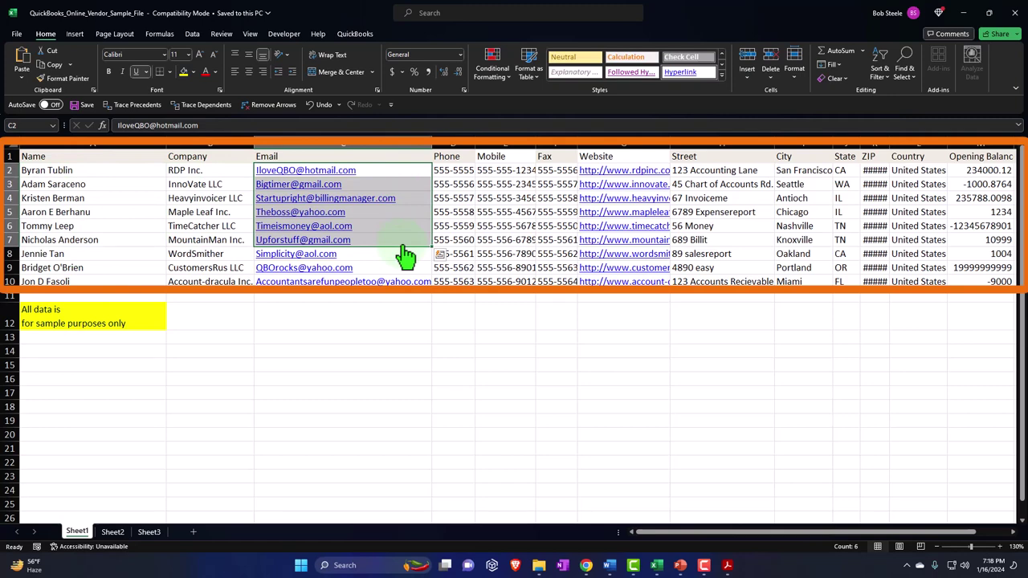
pyautogui.click(85, 177)
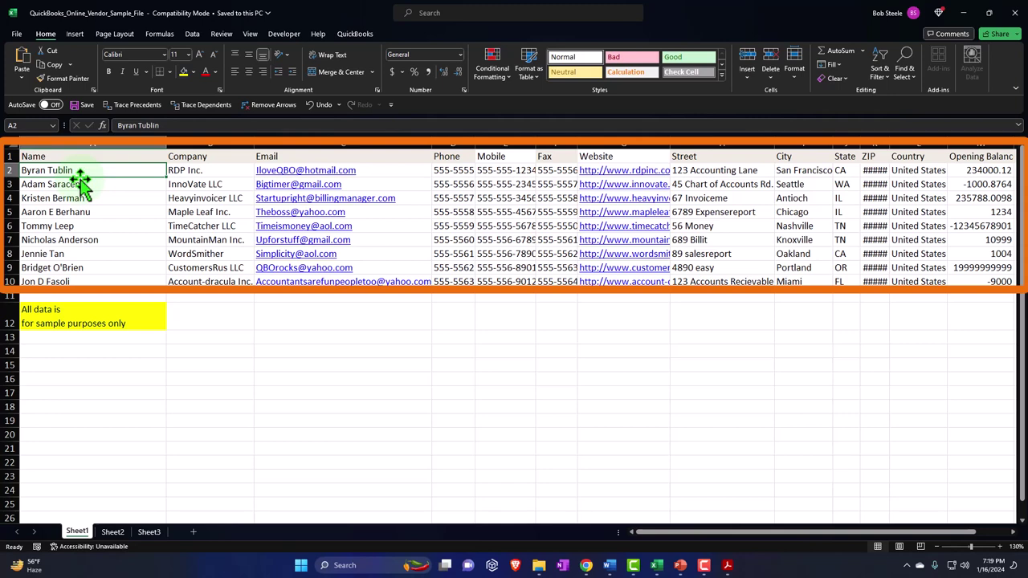
# Examine the remaining columns of the sample file from Mobile across to beyond Tax ID.
pyautogui.click(491, 184)
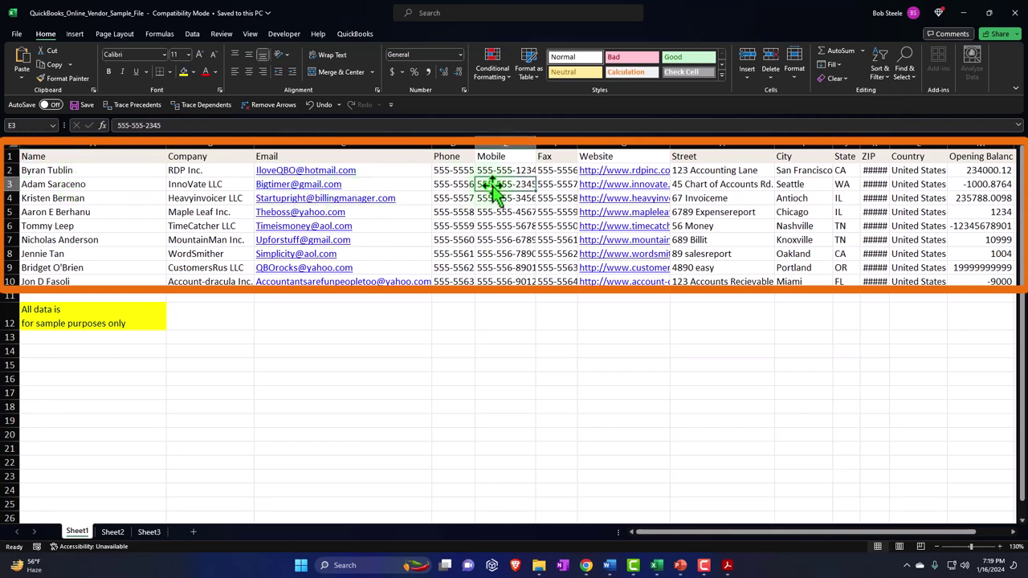
pyautogui.press('Right')
pyautogui.press('Right')
pyautogui.press('Right')
pyautogui.press('Right')
pyautogui.press('Right')
pyautogui.press('Right')
pyautogui.press('Right')
pyautogui.press('Right')
pyautogui.press('Right')
pyautogui.press('Right')
pyautogui.press('Right')
pyautogui.press('Right')
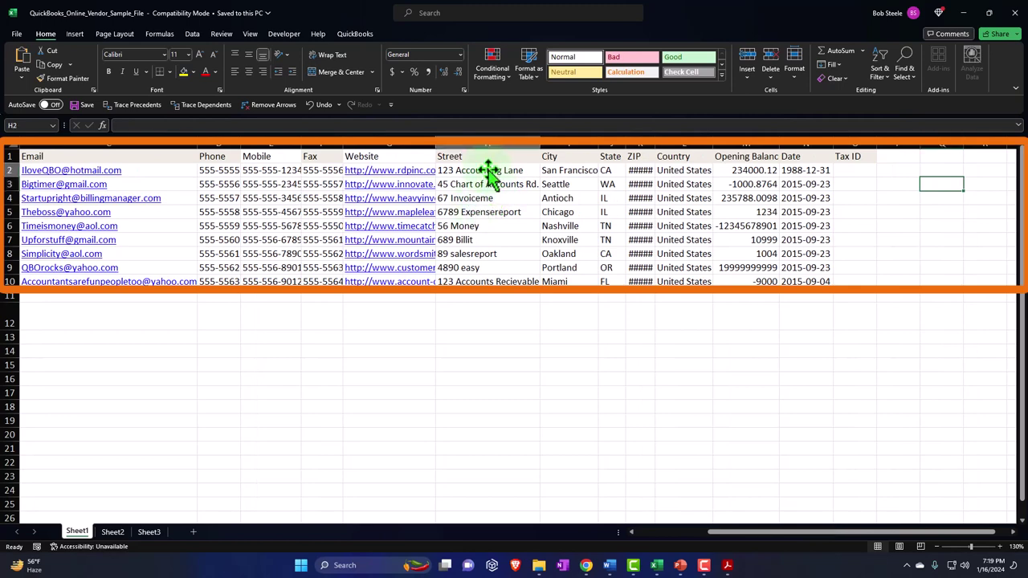
# Examine how the sample file separates Street, City, State and ZIP, and review the list of vendor names.
pyautogui.click(488, 171)
pyautogui.click(593, 170)
pyautogui.click(613, 170)
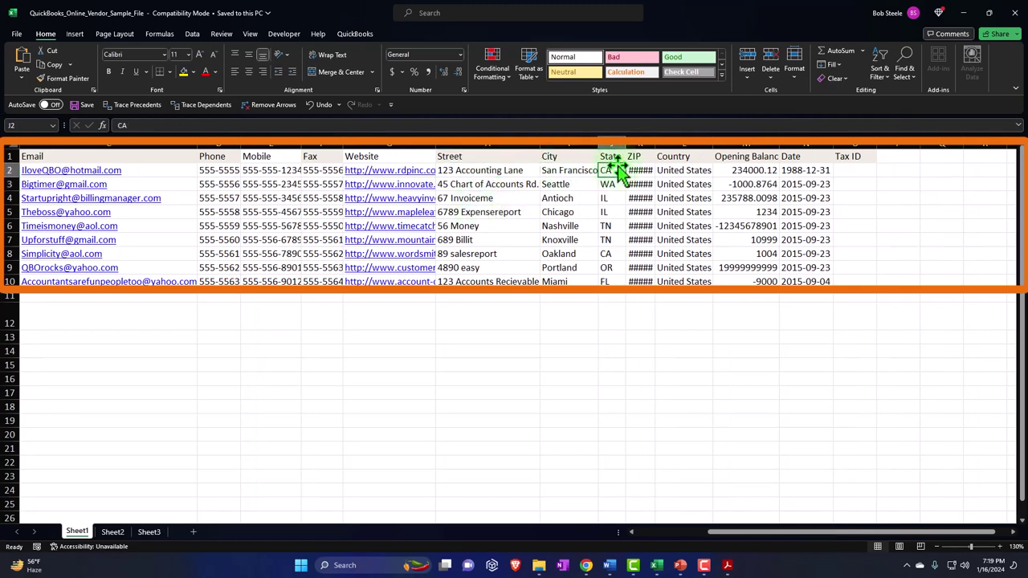
pyautogui.click(639, 170)
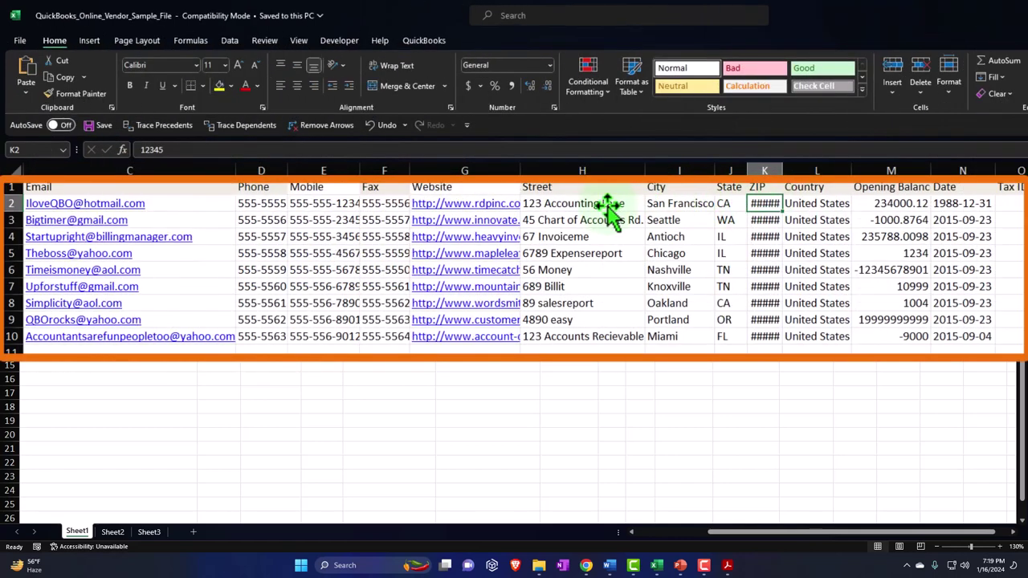
pyautogui.moveTo(508, 173); pyautogui.dragTo(557, 176)
pyautogui.moveTo(667, 211); pyautogui.dragTo(729, 211)
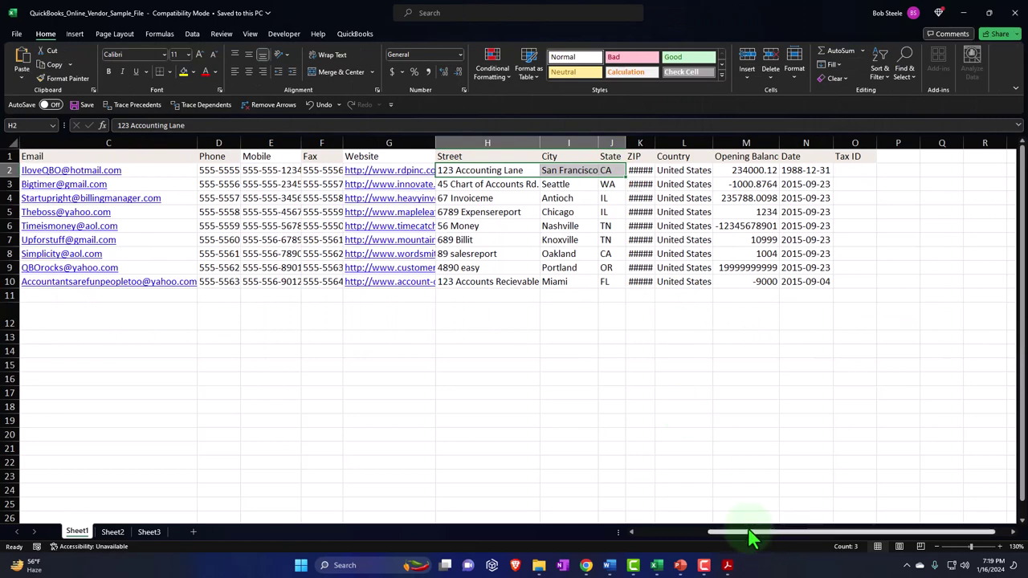
pyautogui.moveTo(751, 538); pyautogui.dragTo(575, 542)
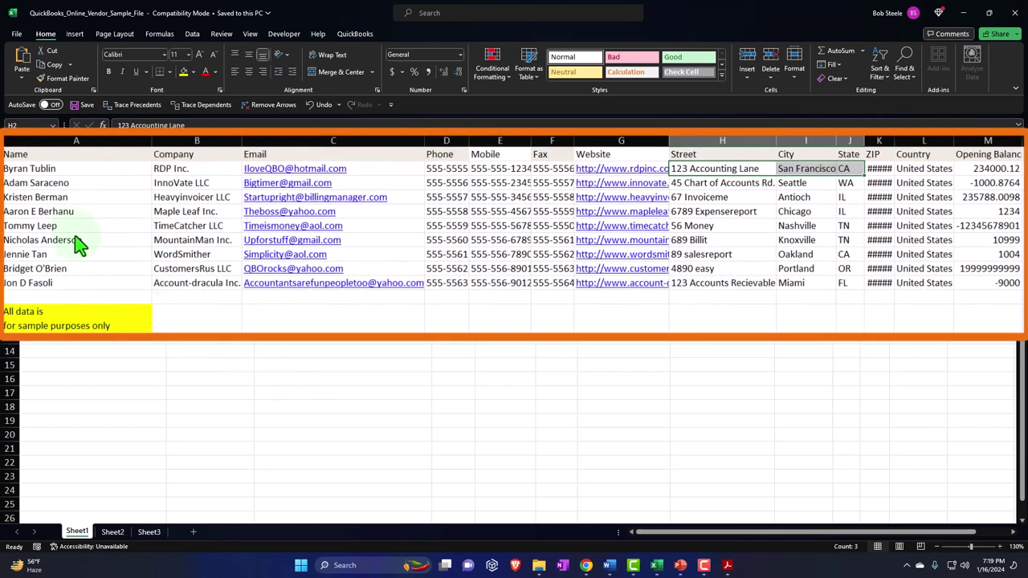
pyautogui.moveTo(44, 170); pyautogui.dragTo(44, 291)
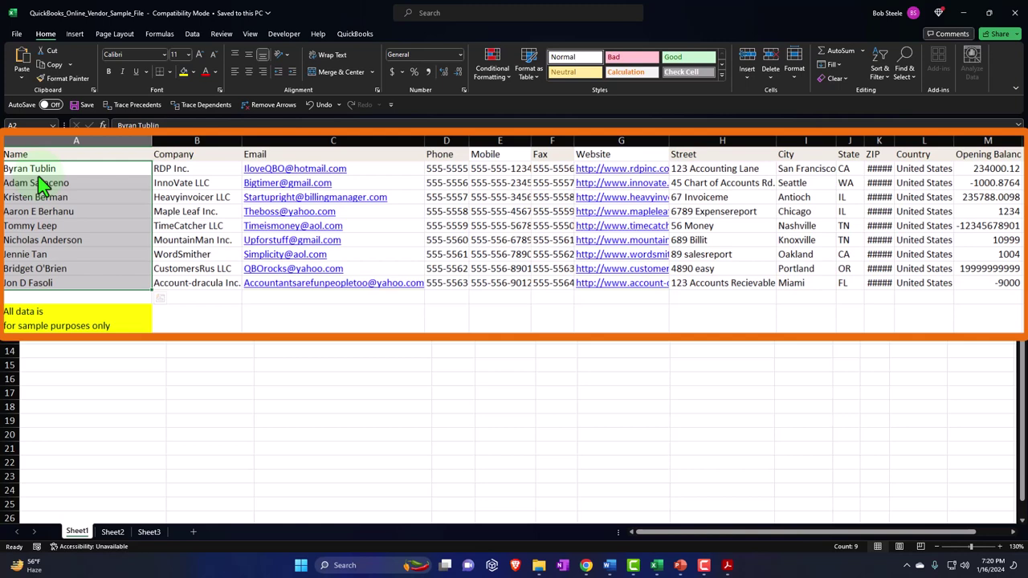
# Close the sample vendor workbook and check the Accounts Payable line in the Beginning Balances trial balance PDF.
pyautogui.click(1014, 13)
pyautogui.click(728, 565)
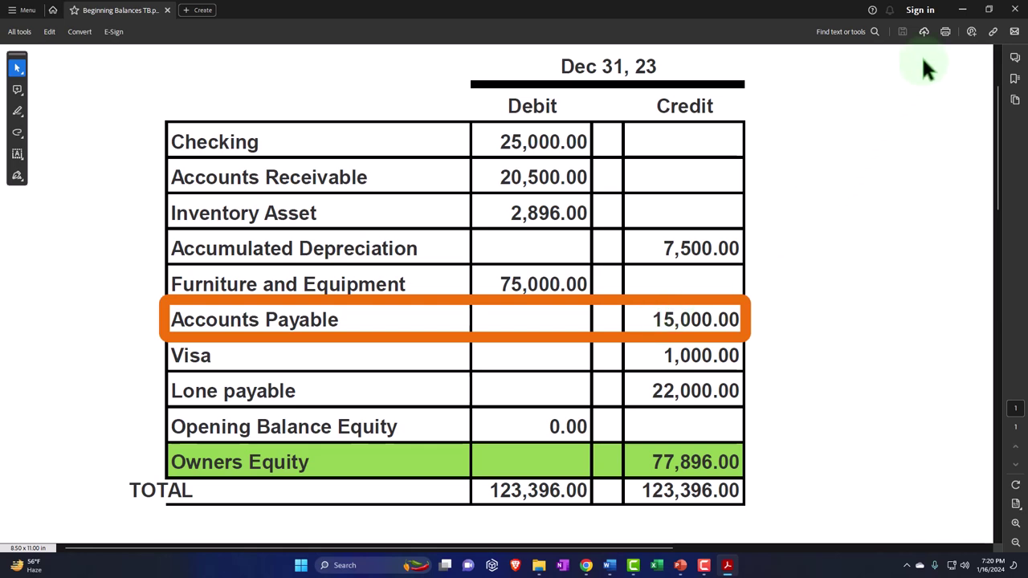
pyautogui.click(970, 11)
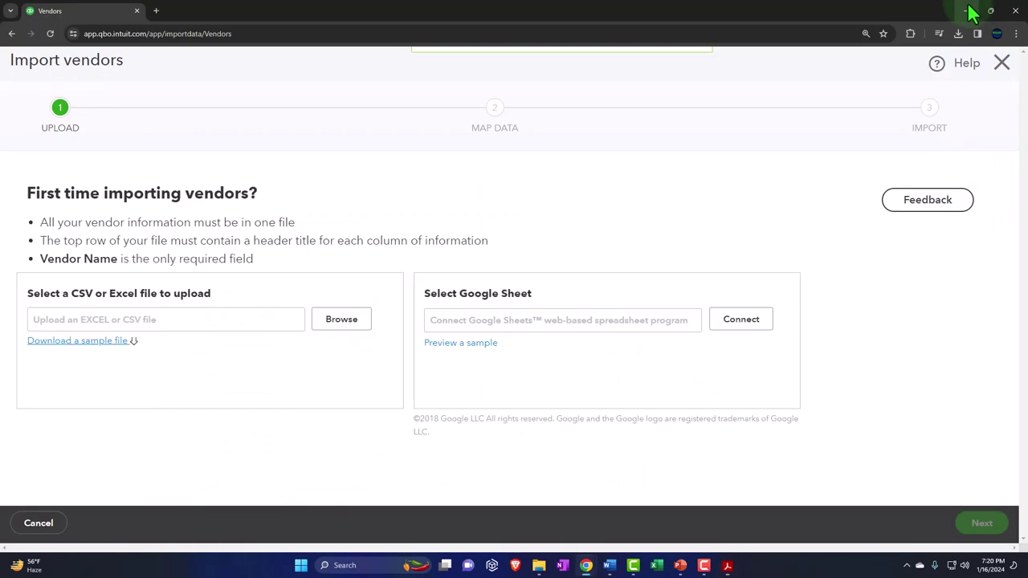
# Leave the vendor import and start a new vendor with Epiphone as both the vendor display name and company name.
pyautogui.click(1002, 64)
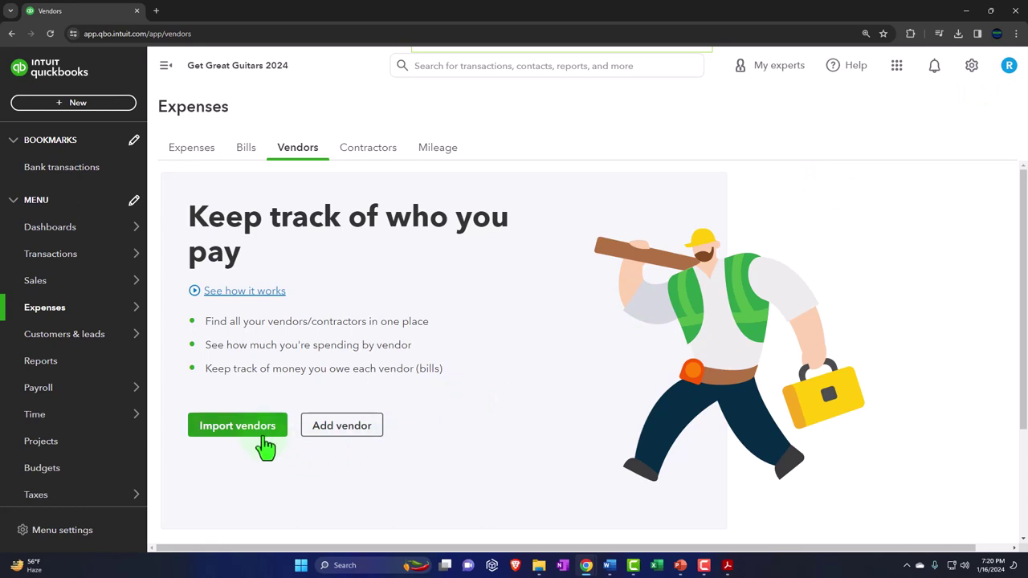
pyautogui.click(357, 434)
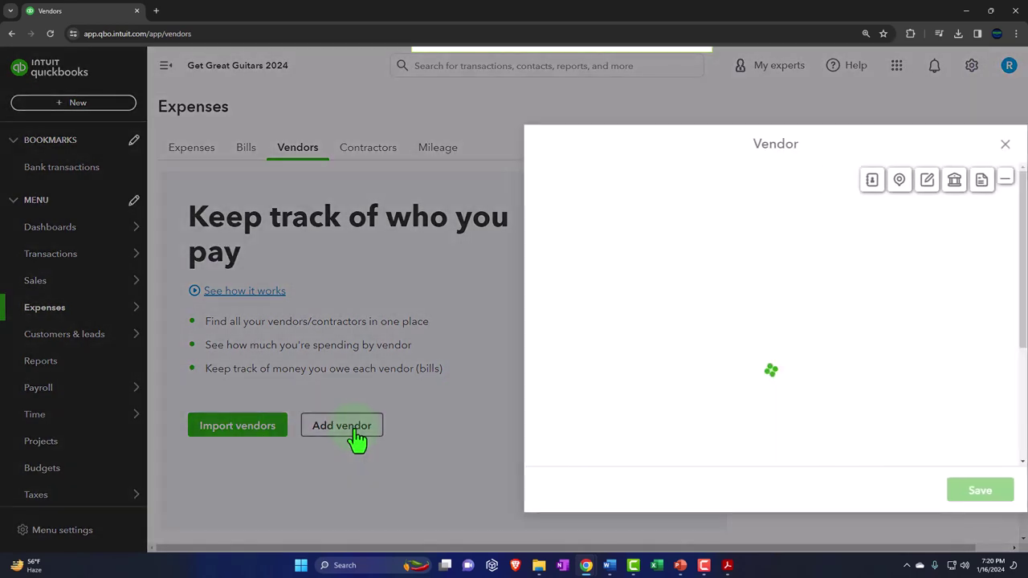
pyautogui.click(791, 240)
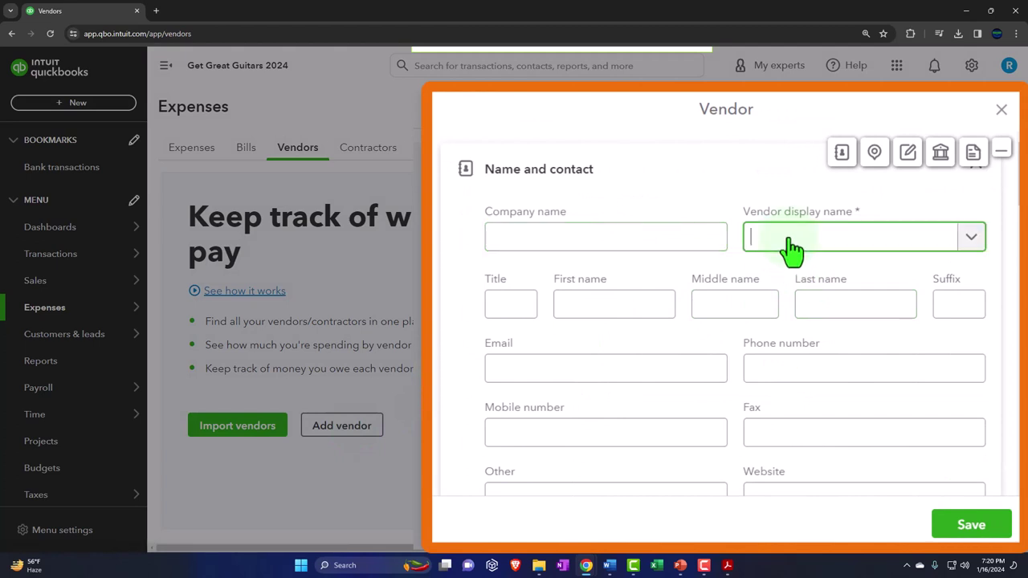
pyautogui.write('Epi')
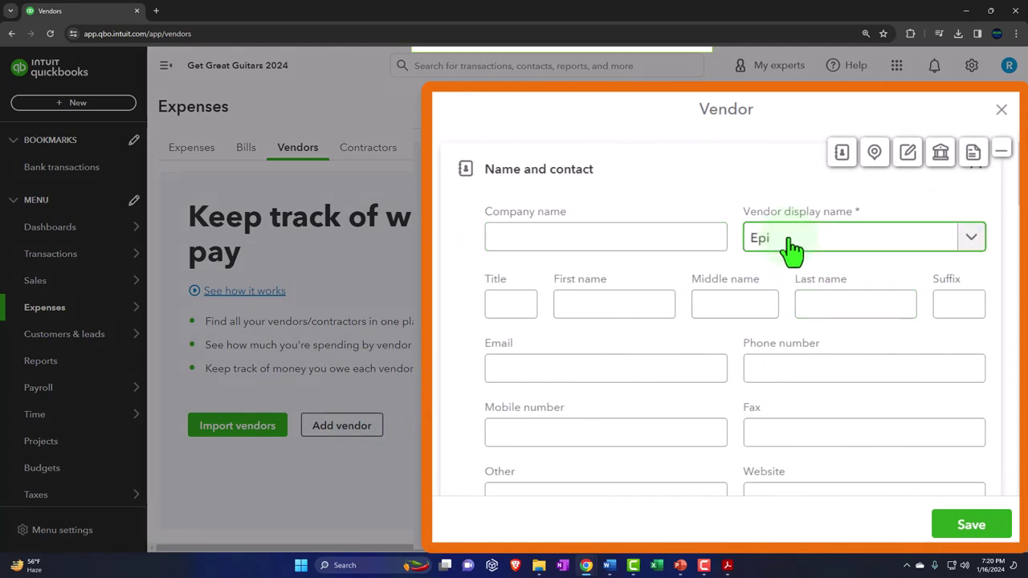
pyautogui.write('phone')
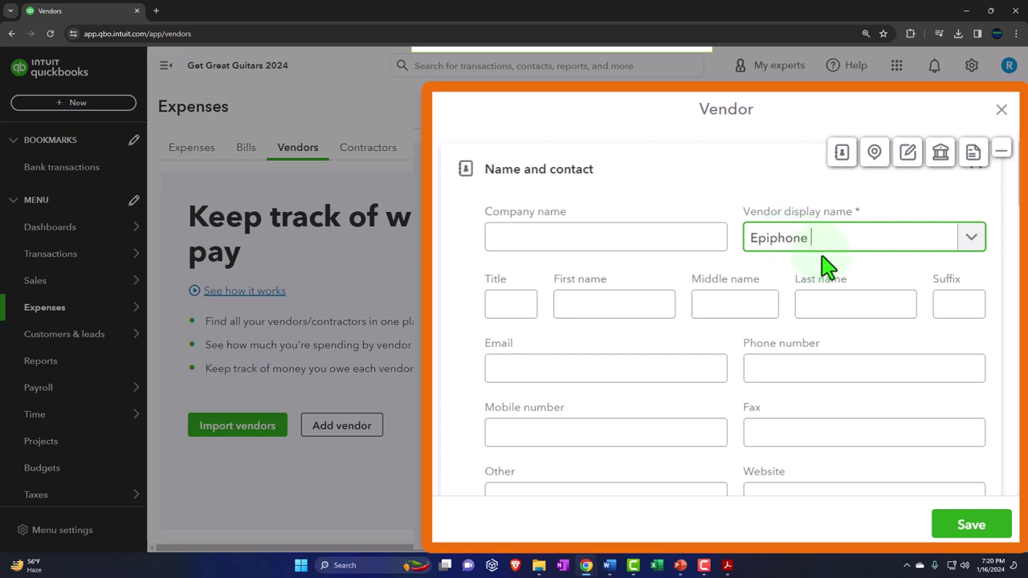
pyautogui.moveTo(824, 240); pyautogui.dragTo(718, 234)
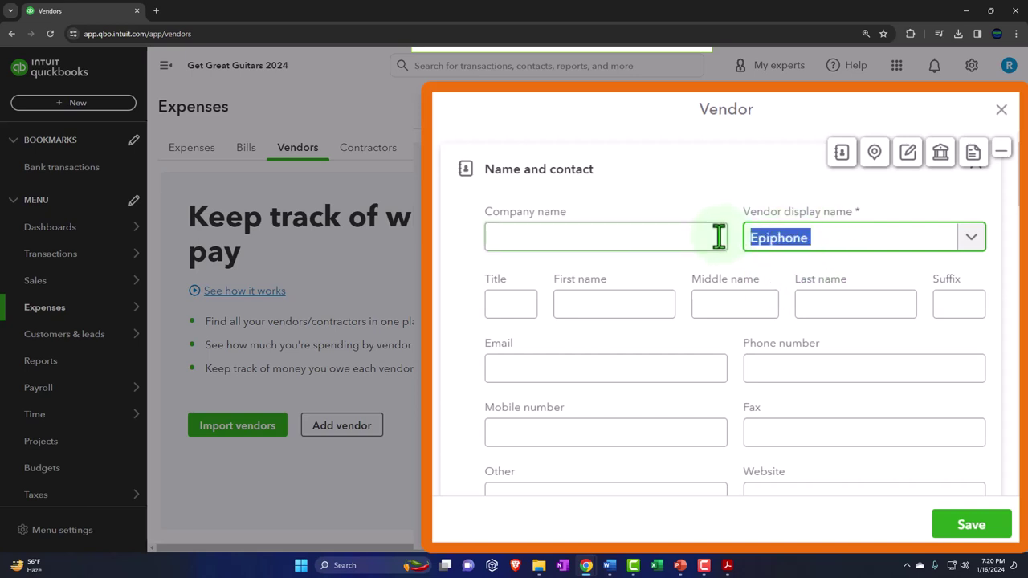
pyautogui.hotkey('ctrl', 'c')
pyautogui.click(601, 233)
pyautogui.hotkey('ctrl', 'v')
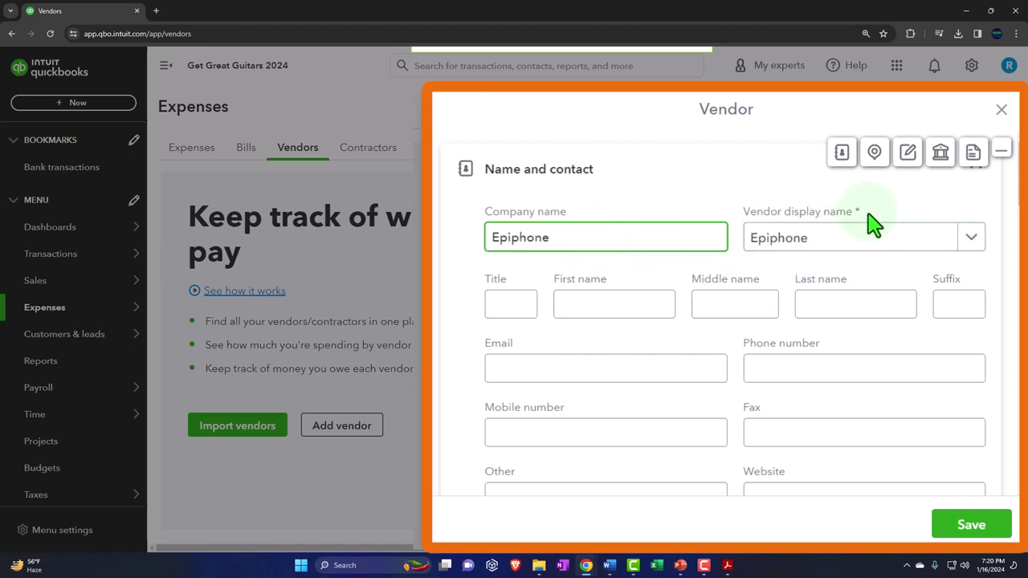
# Check Accounts Payable in the trial balance PDF and set Epiphone's opening balance to 15,000.
pyautogui.scroll(-1, 714, 310)
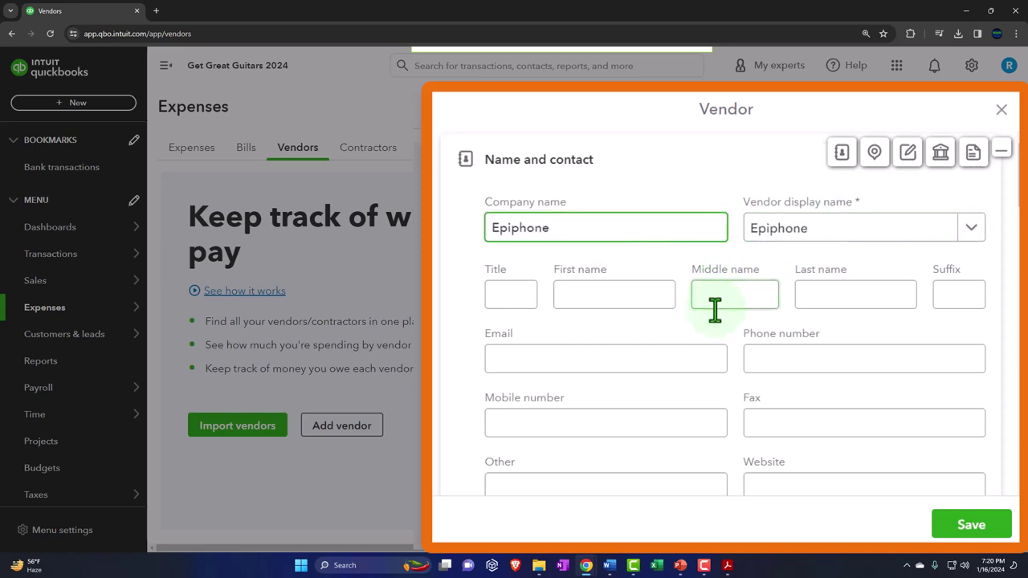
pyautogui.scroll(-15, 715, 310)
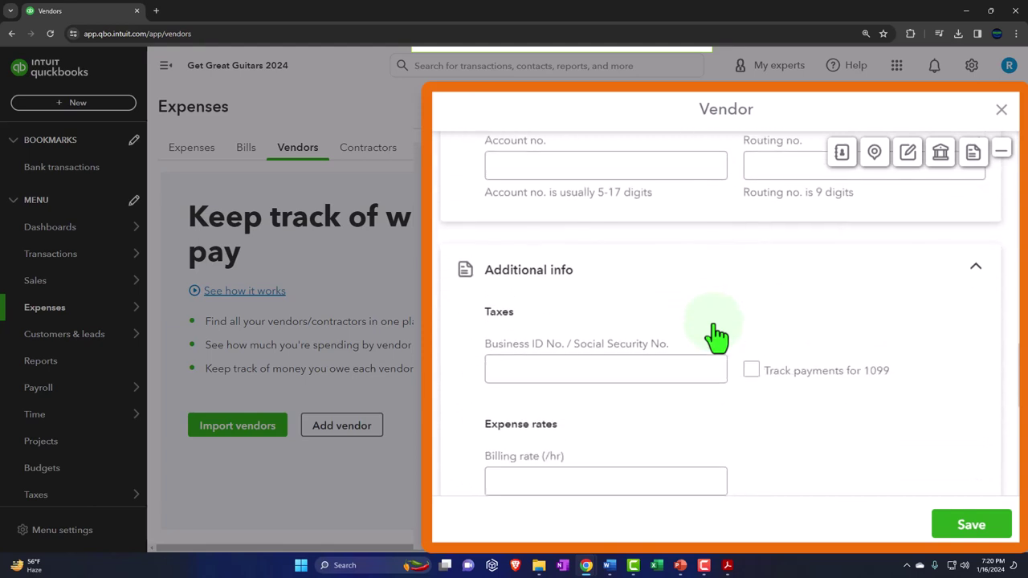
pyautogui.scroll(-6, 714, 338)
pyautogui.click(618, 394)
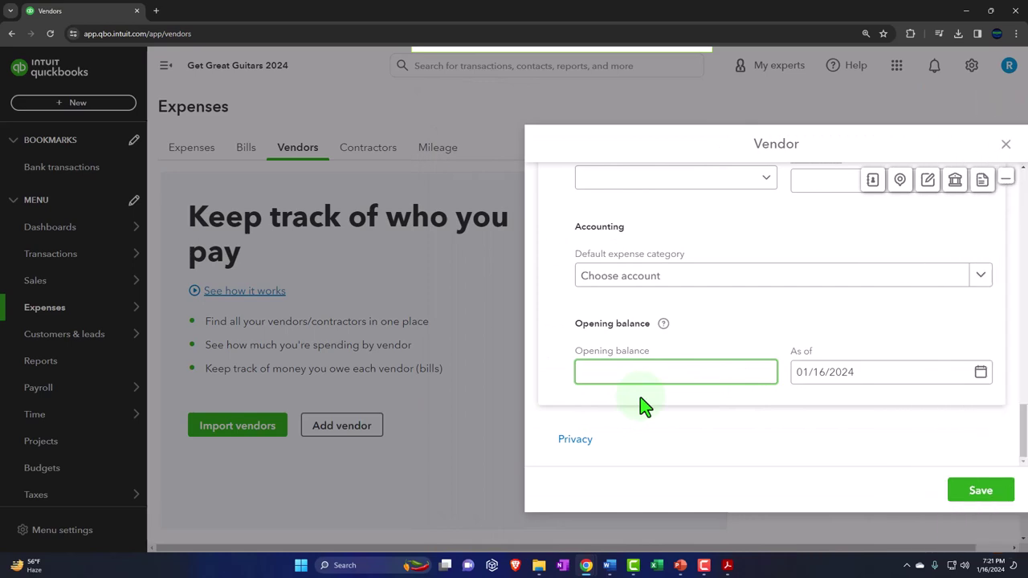
pyautogui.click(728, 566)
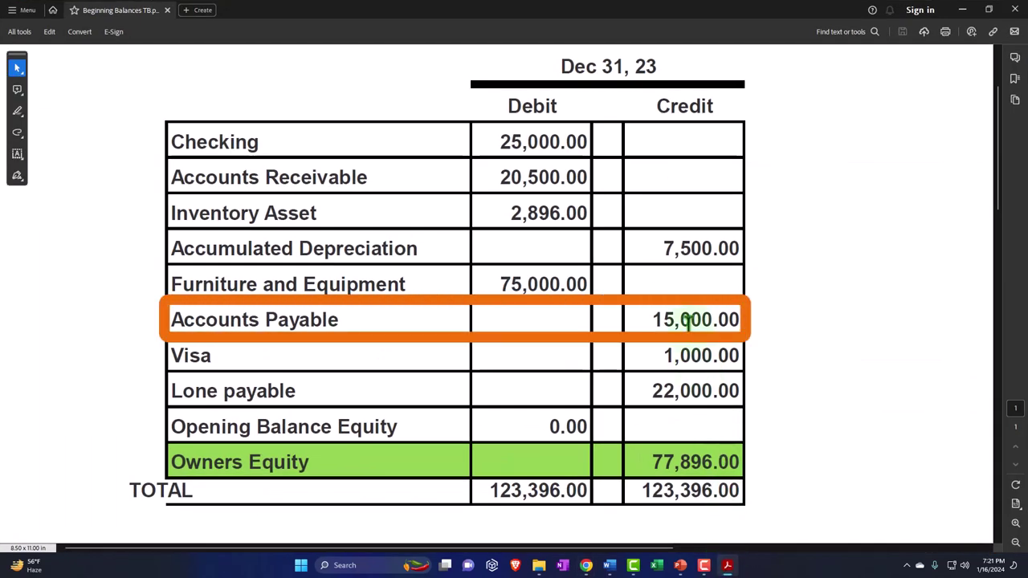
pyautogui.click(963, 9)
pyautogui.click(650, 383)
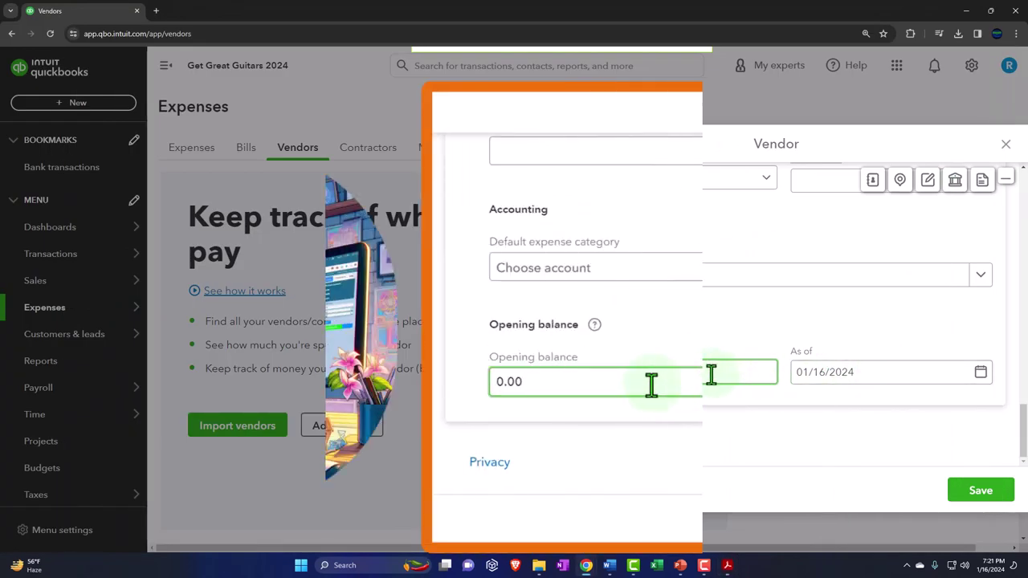
pyautogui.write('15,000')
pyautogui.press('Tab')
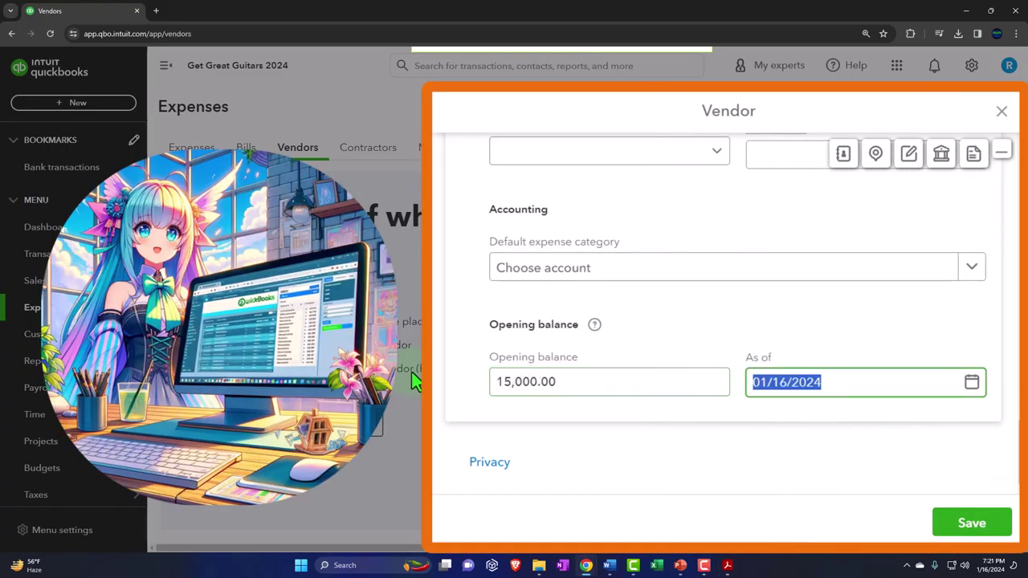
# Set the opening balance's as-of date to 12/31/2023 and save the vendor.
pyautogui.write('1')
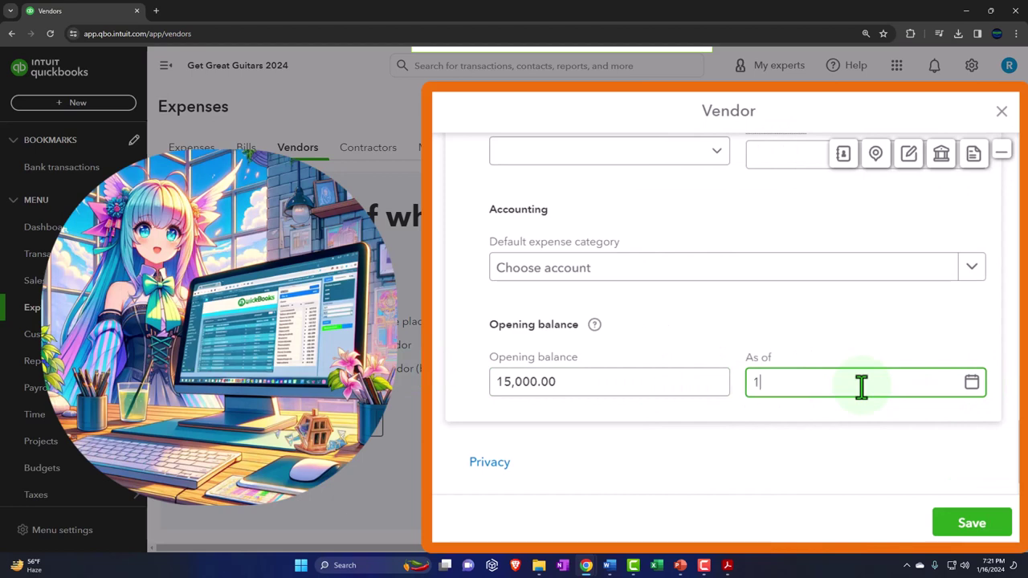
pyautogui.write('2/31/2023')
pyautogui.press('Tab')
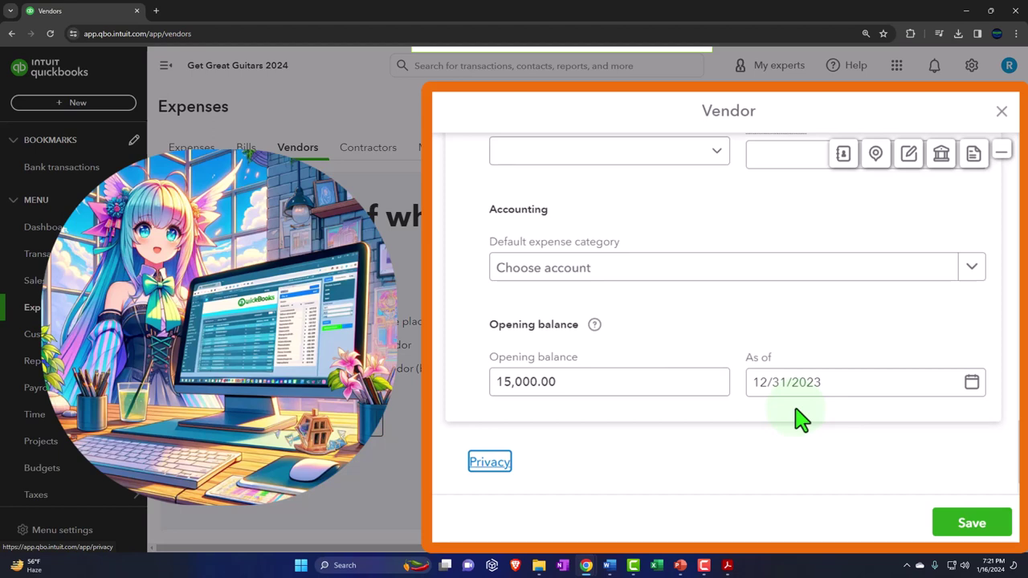
pyautogui.click(948, 524)
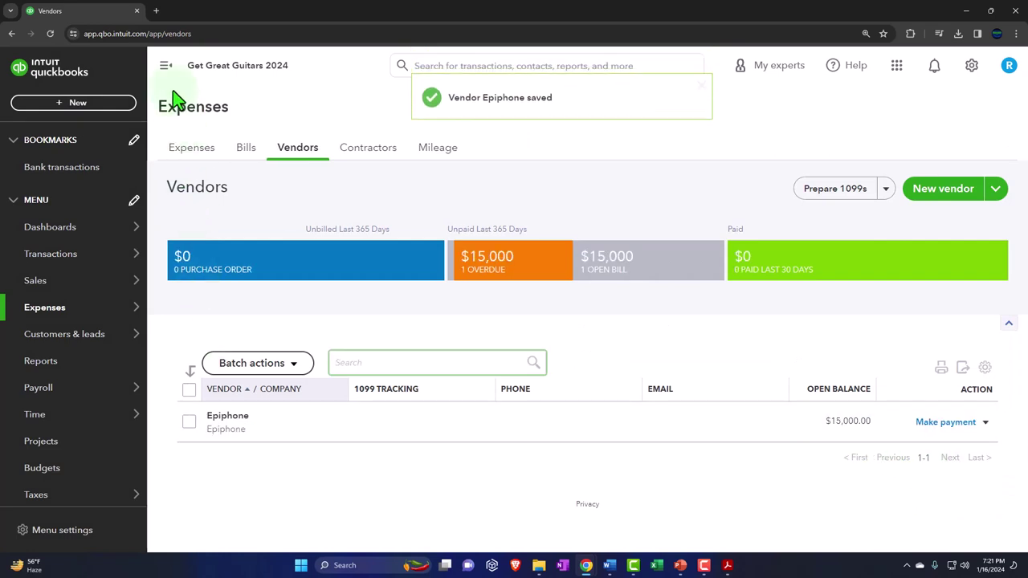
# Collapse the navigation menu and view the actions available for Epiphone in the vendor list.
pyautogui.click(166, 67)
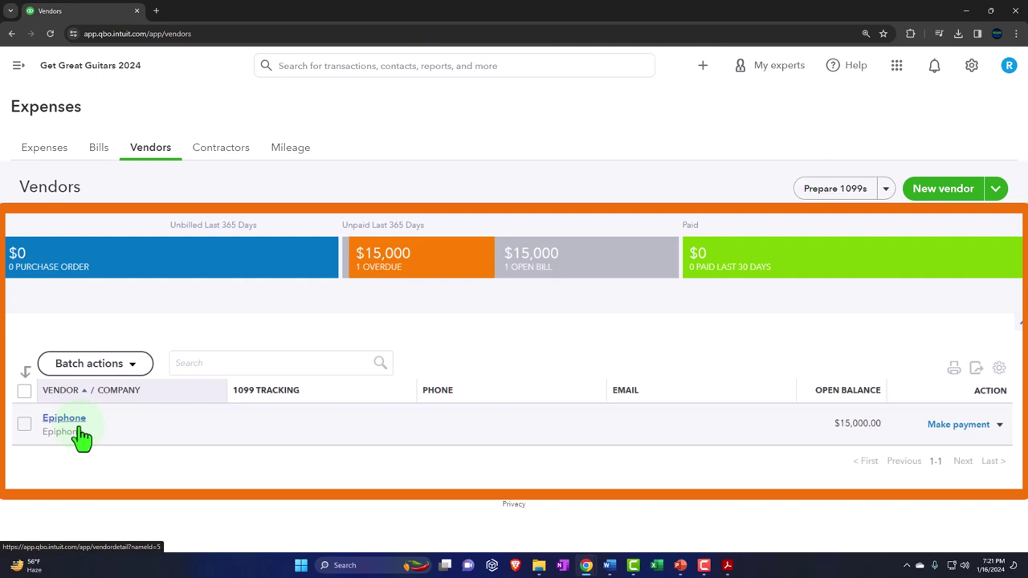
pyautogui.click(999, 425)
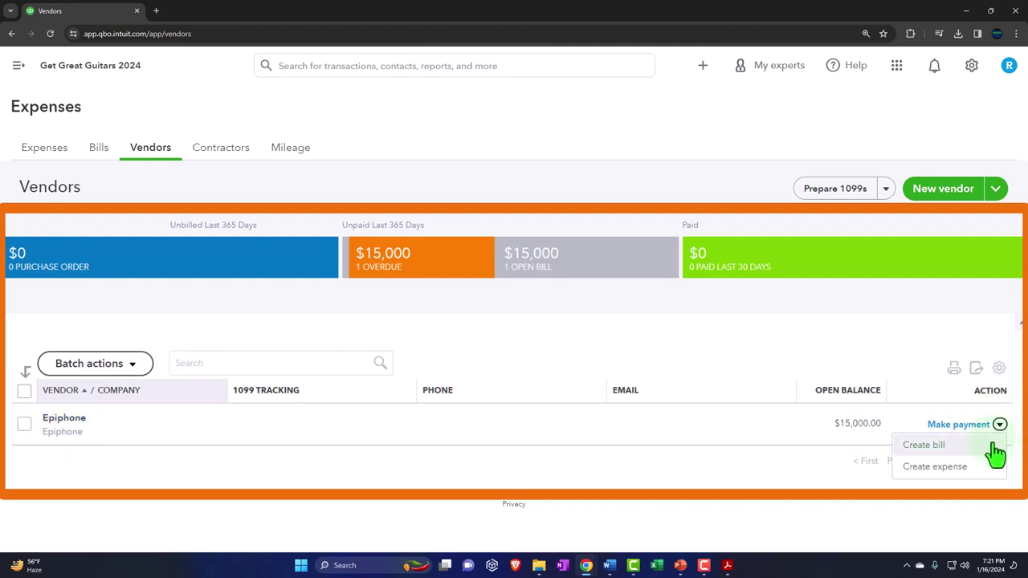
pyautogui.click(662, 487)
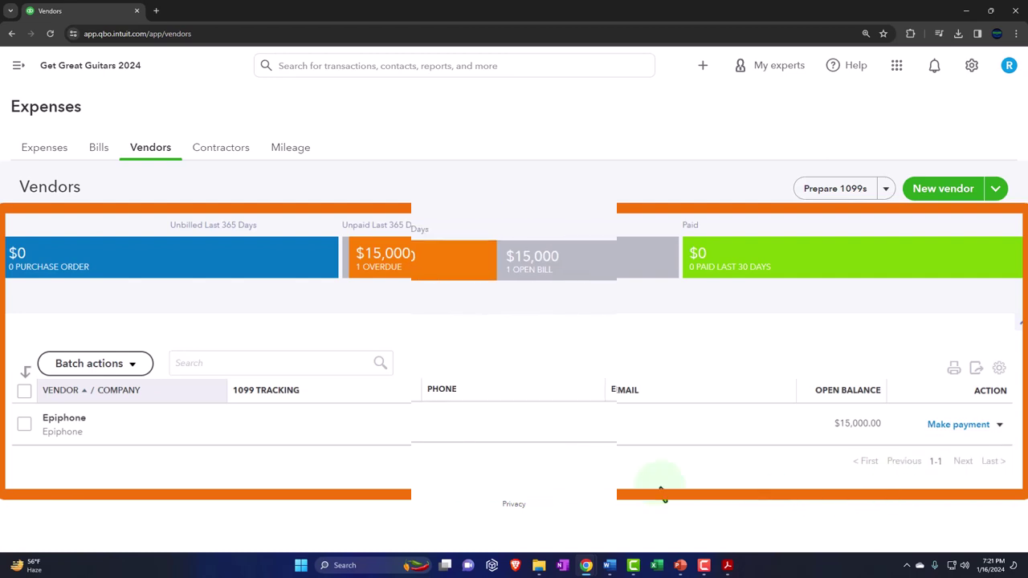
# Open Epiphone's transaction list and view the Bill entry among the new transaction types, without creating anything.
pyautogui.click(79, 418)
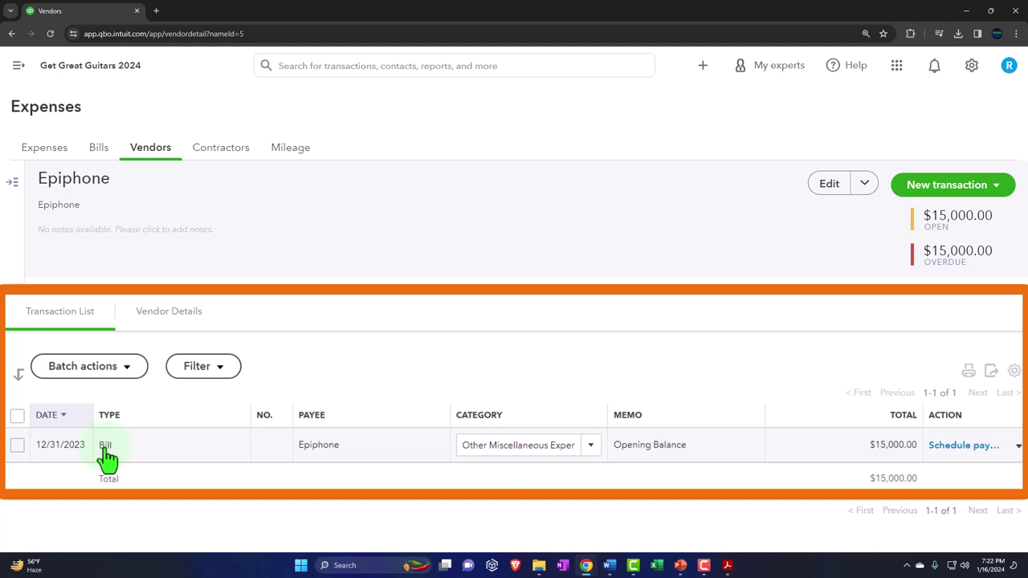
pyautogui.click(700, 70)
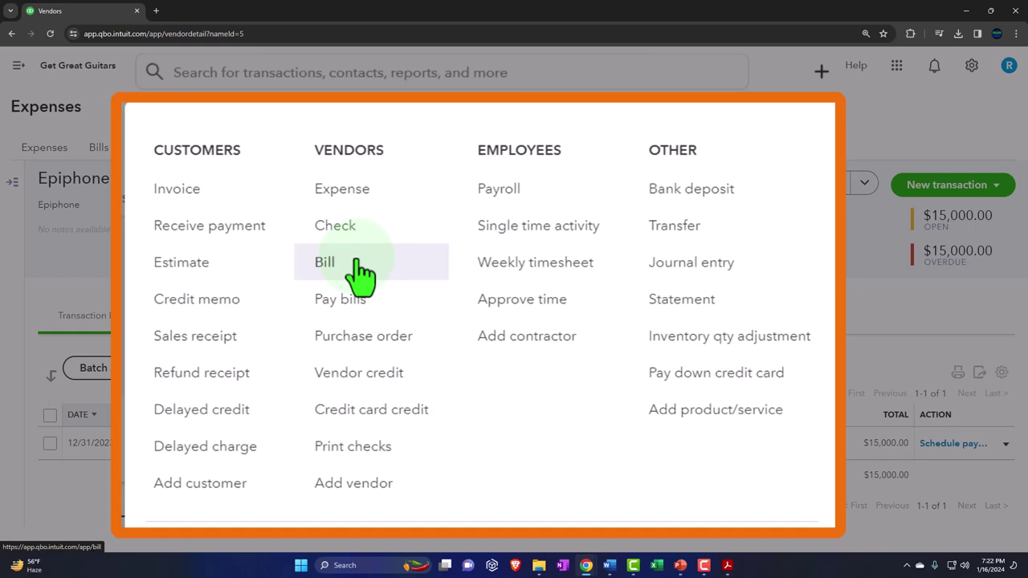
pyautogui.click(811, 301)
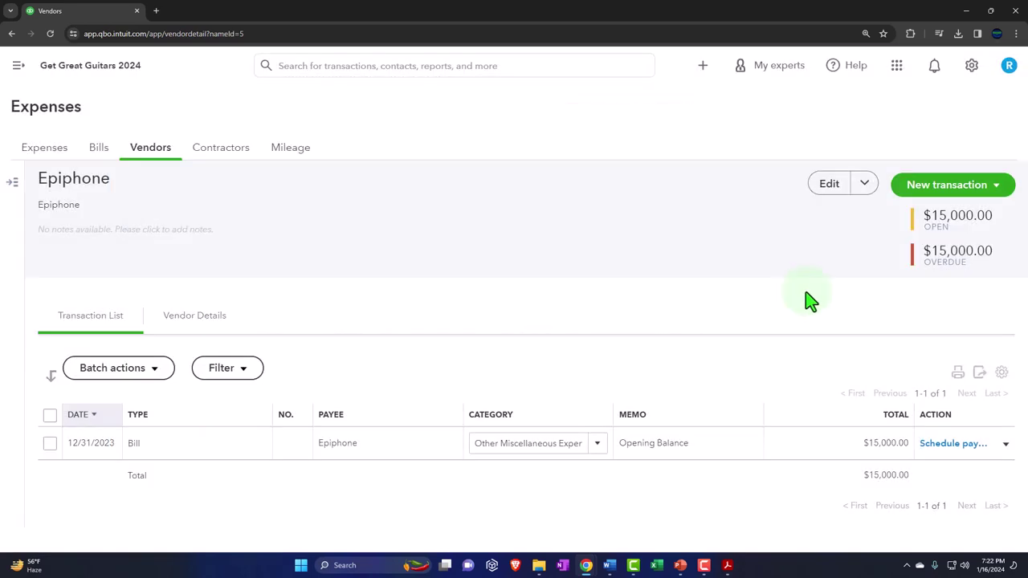
# Open Epiphone's opening balance bill, examine its dates, category line and item details, and leave it without saving.
pyautogui.click(134, 450)
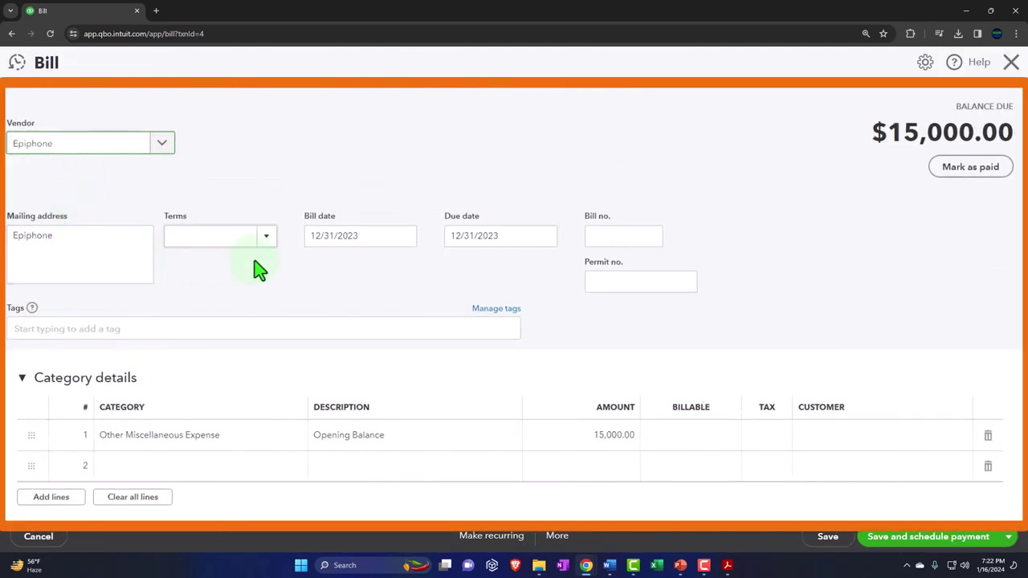
pyautogui.scroll(-2, 436, 265)
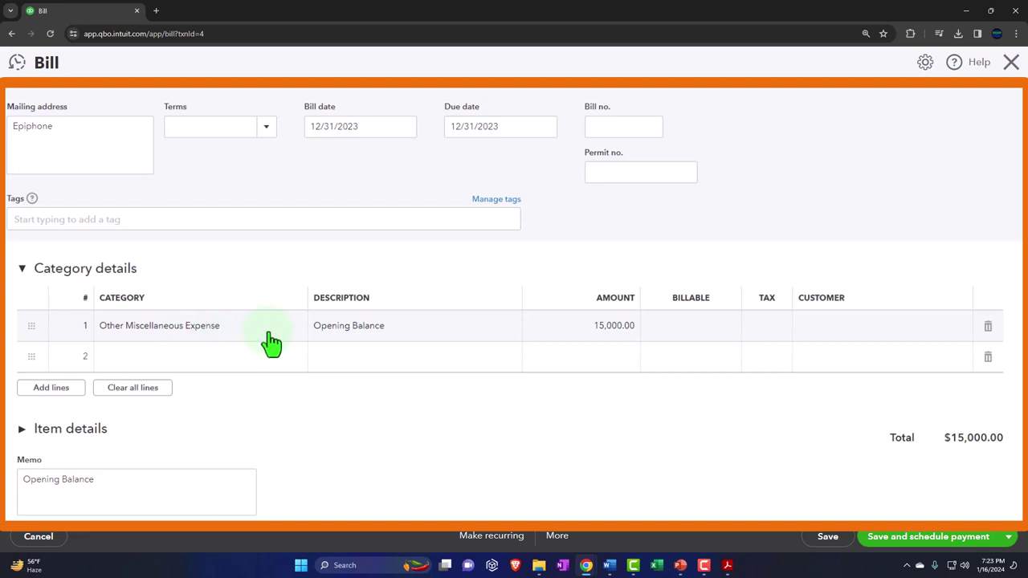
pyautogui.click(224, 337)
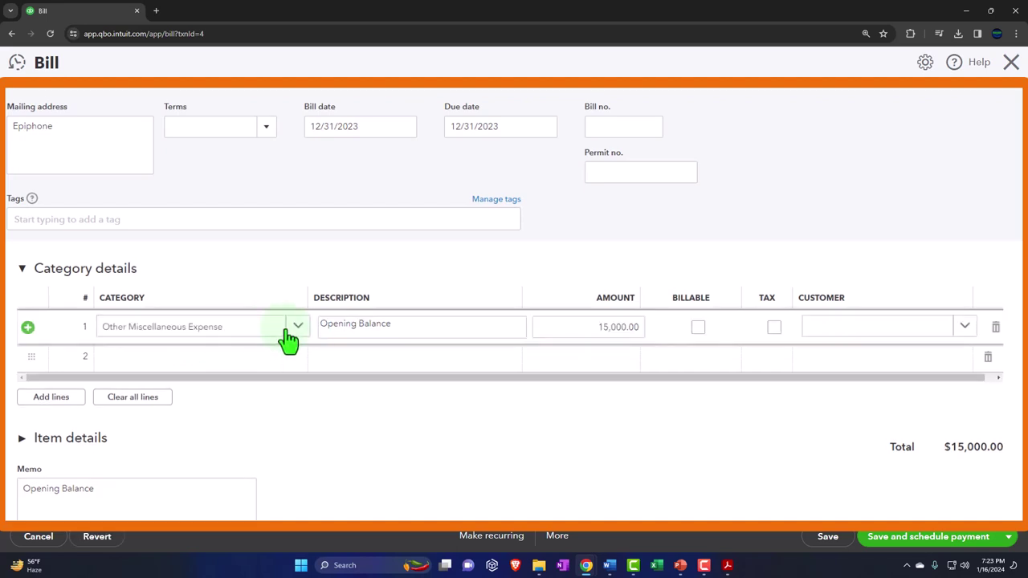
pyautogui.click(427, 438)
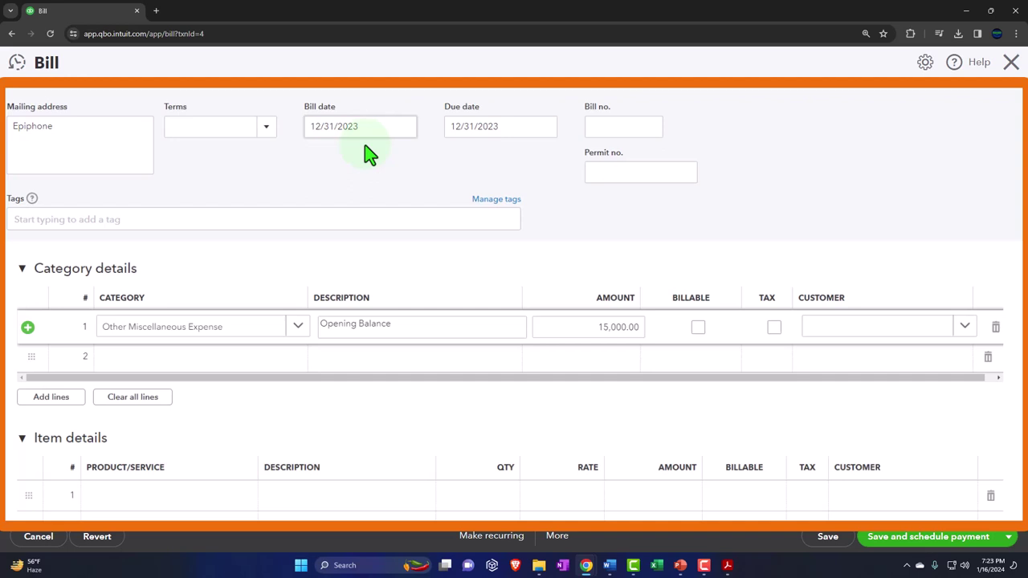
pyautogui.click(1013, 66)
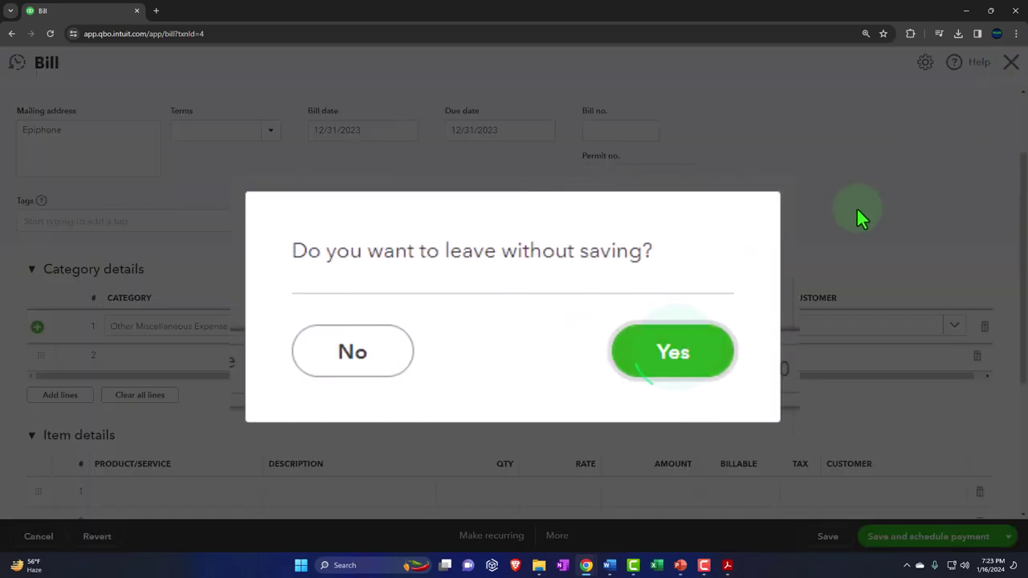
pyautogui.click(683, 365)
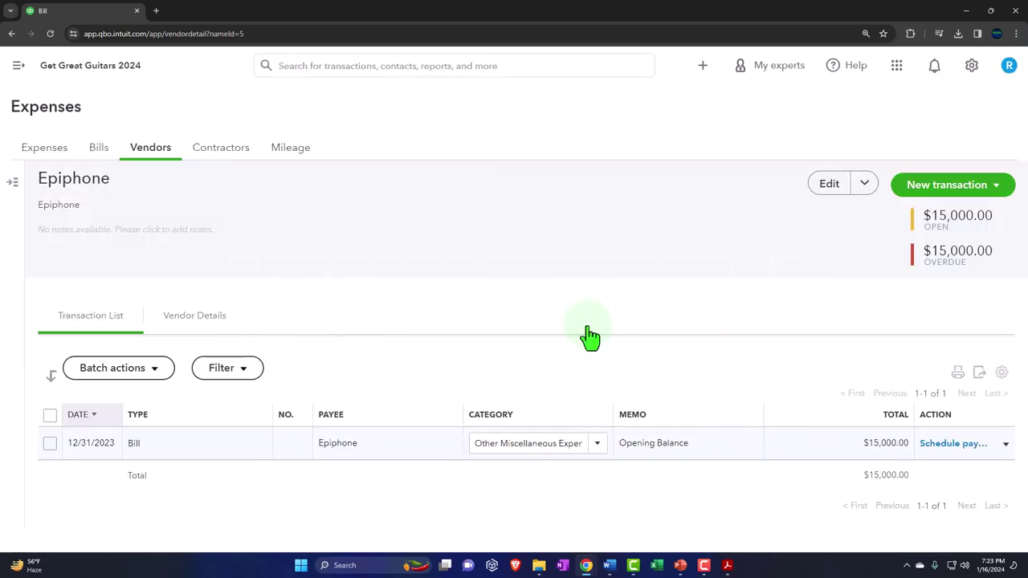
# View the Expenses transaction list and the list of unpaid bills.
pyautogui.click(53, 158)
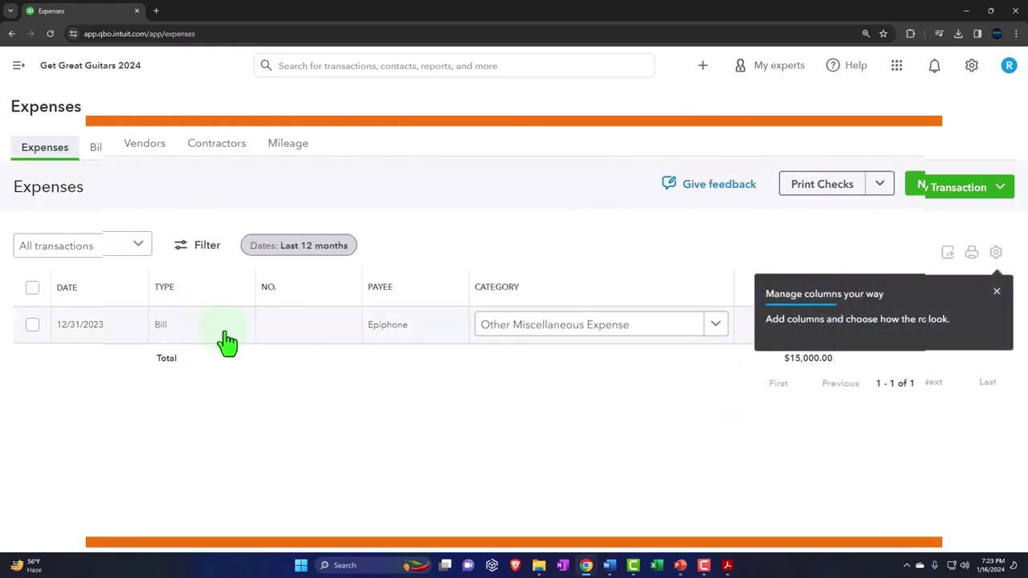
pyautogui.click(91, 144)
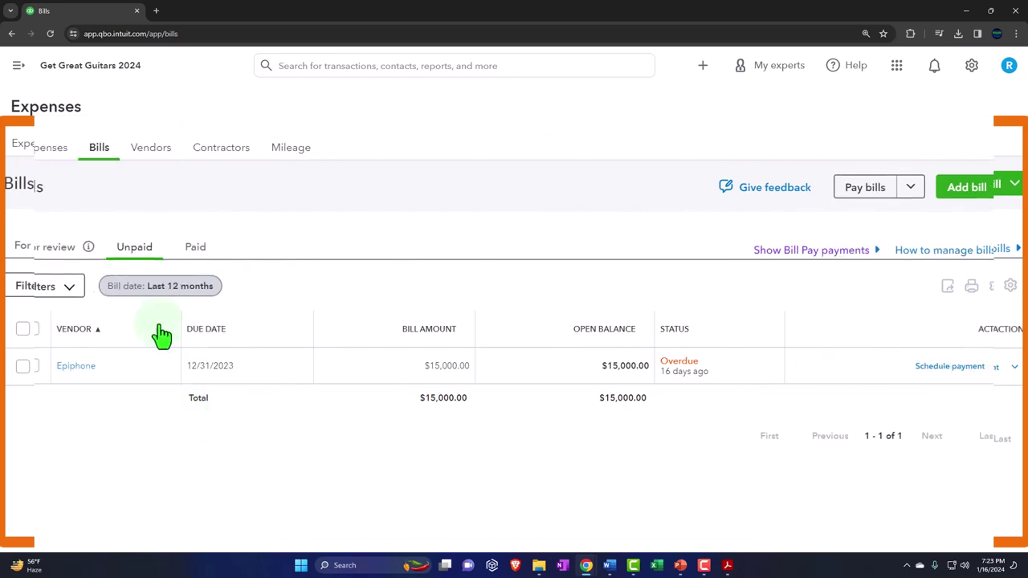
# Go to the reports list and open the Balance Sheet and Profit and Loss reports in separate browser tabs.
pyautogui.click(18, 65)
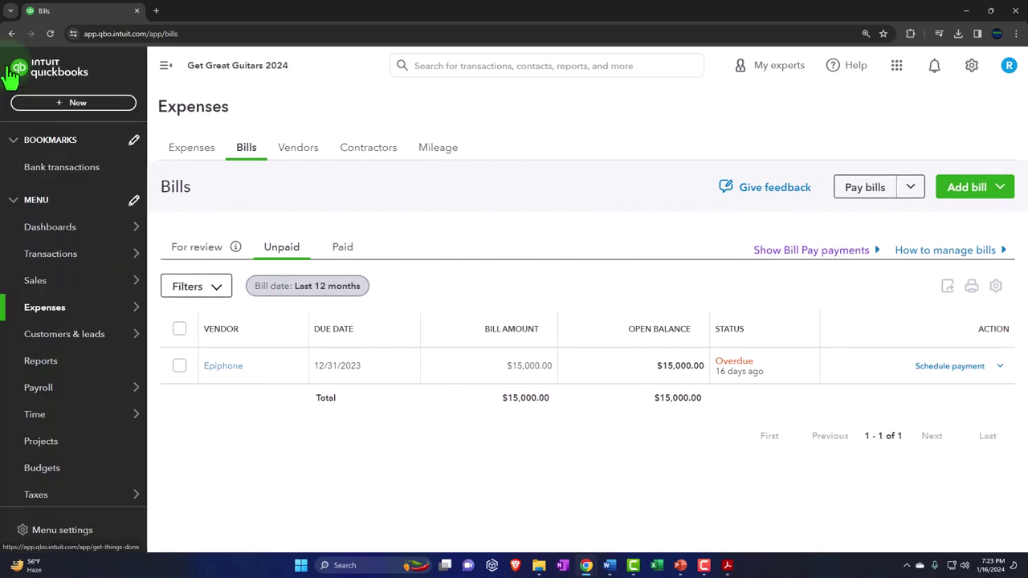
pyautogui.moveTo(54, 262)
pyautogui.click(74, 353)
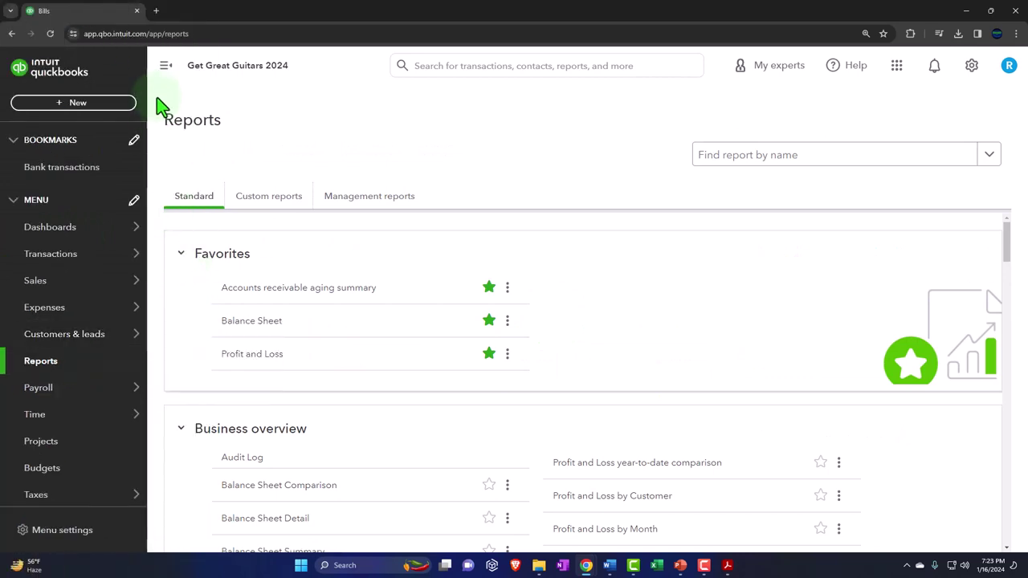
pyautogui.click(165, 66)
pyautogui.rightClick(112, 321)
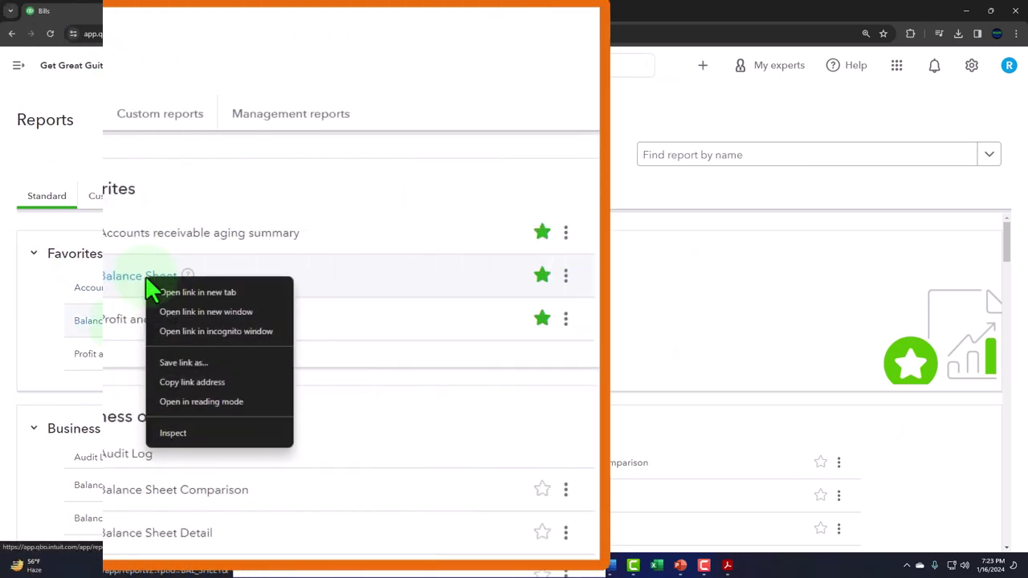
pyautogui.click(245, 302)
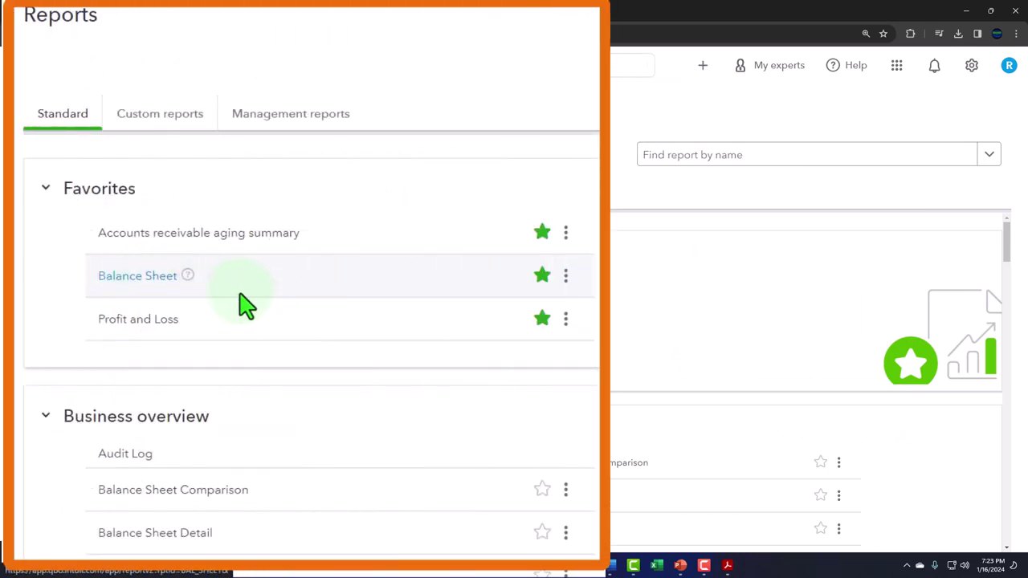
pyautogui.rightClick(157, 321)
pyautogui.click(183, 341)
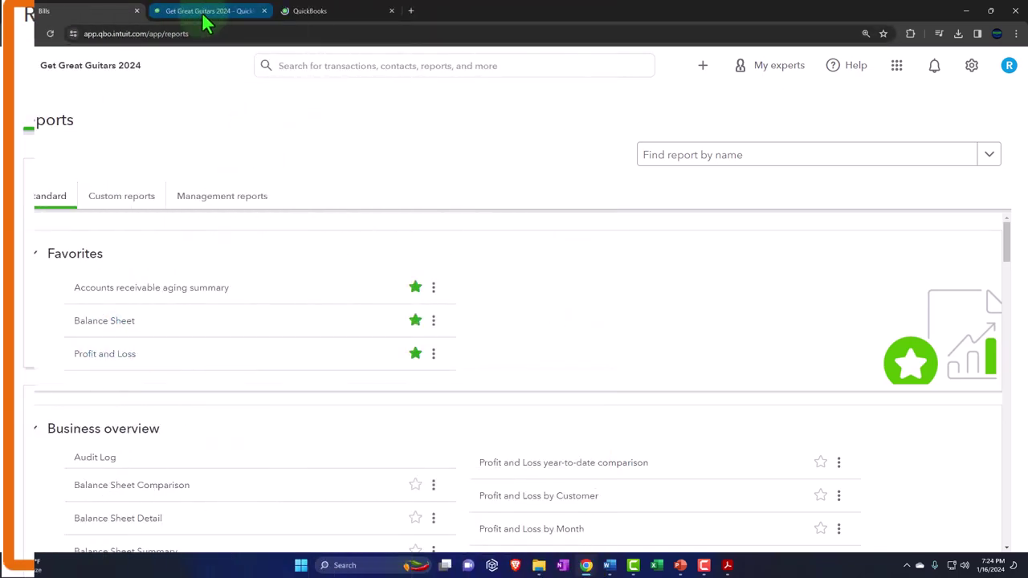
# Run the Balance Sheet report for the period 01/01/2023 to 12/31/2023 with the navigation menu collapsed.
pyautogui.click(203, 13)
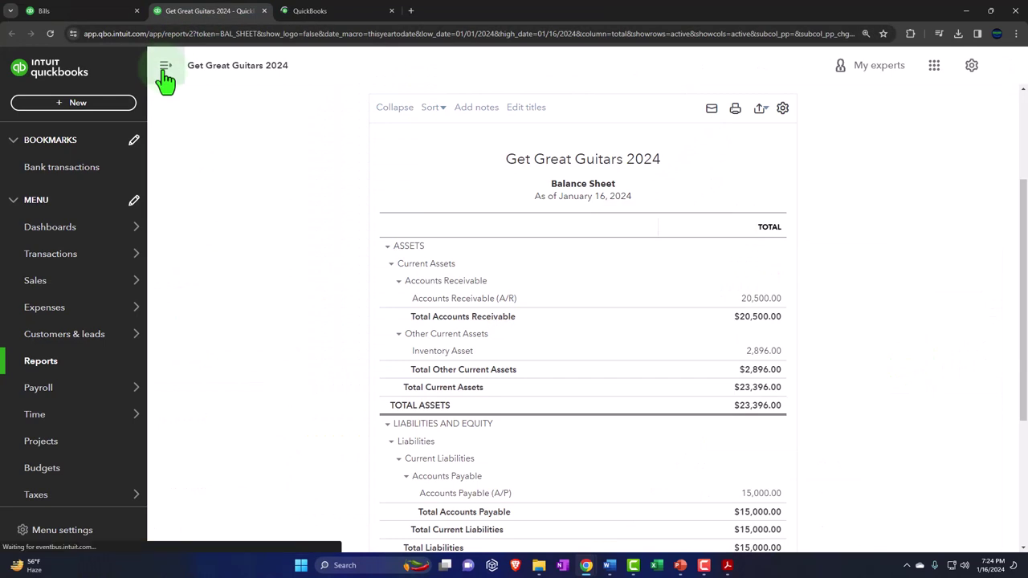
pyautogui.click(164, 67)
pyautogui.scroll(3, 161, 265)
pyautogui.click(222, 170)
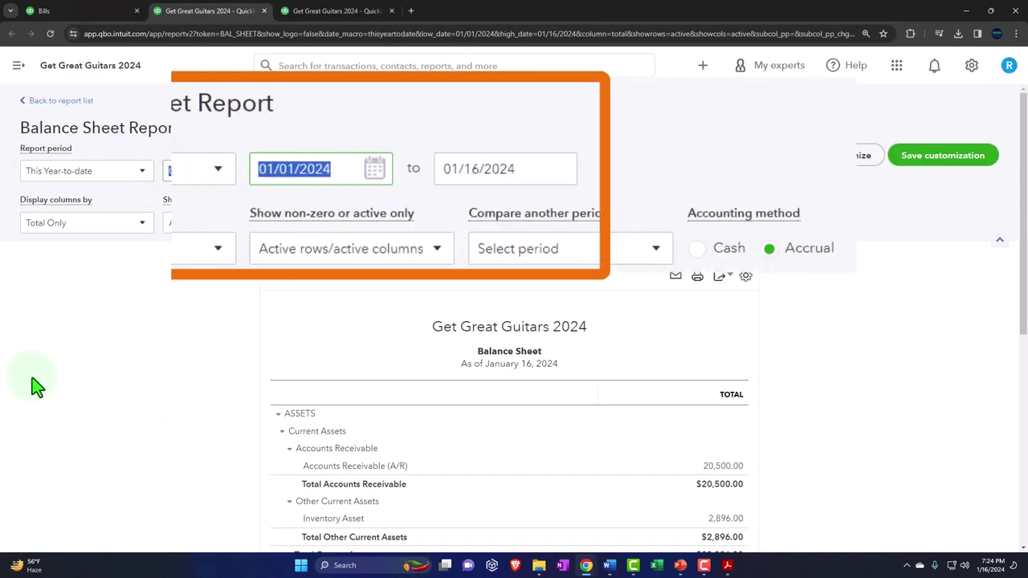
pyautogui.write('01/01/2023')
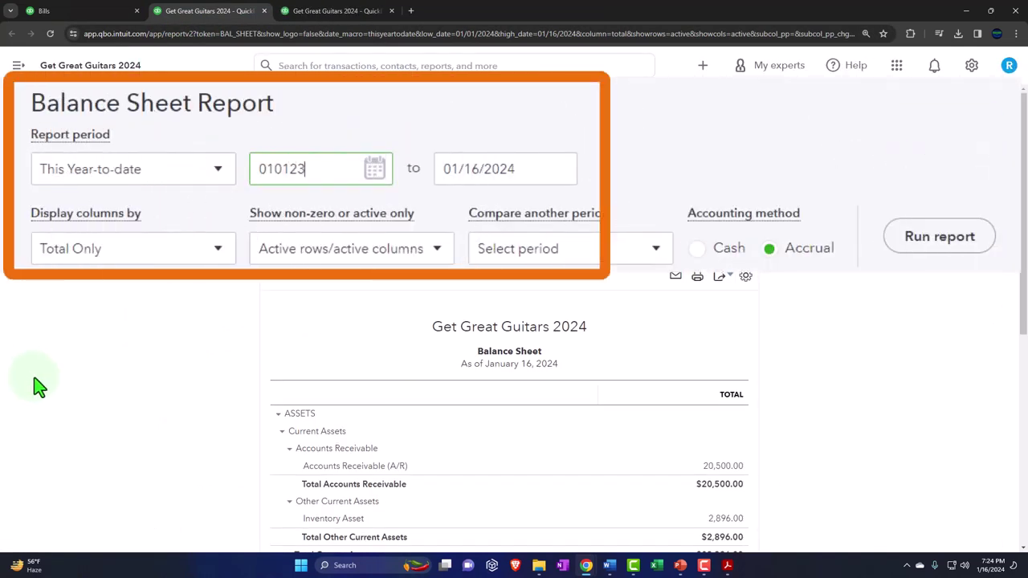
pyautogui.press('Tab')
pyautogui.write('123123')
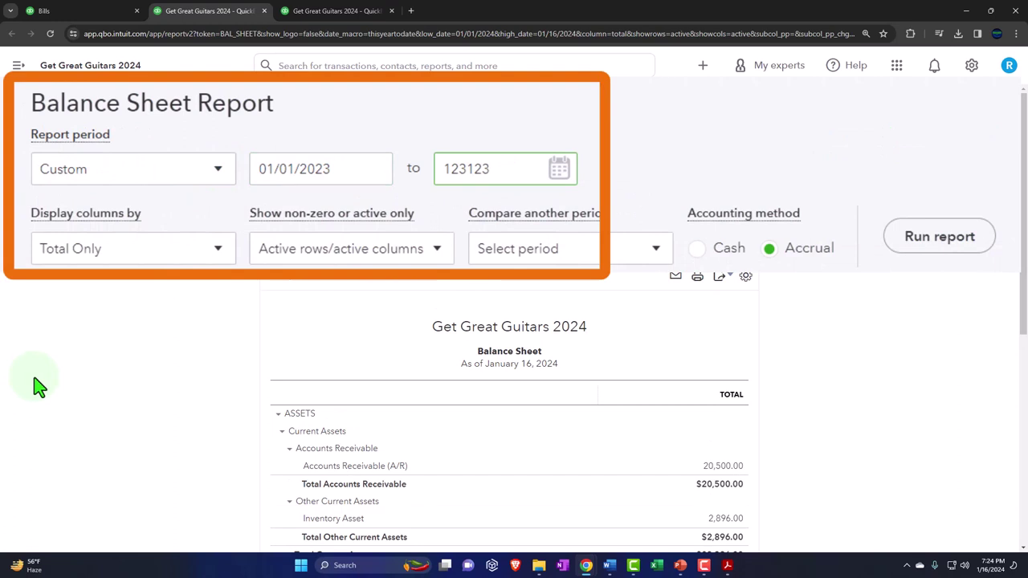
pyautogui.press('BackSpace')
pyautogui.write('3')
pyautogui.press('Tab')
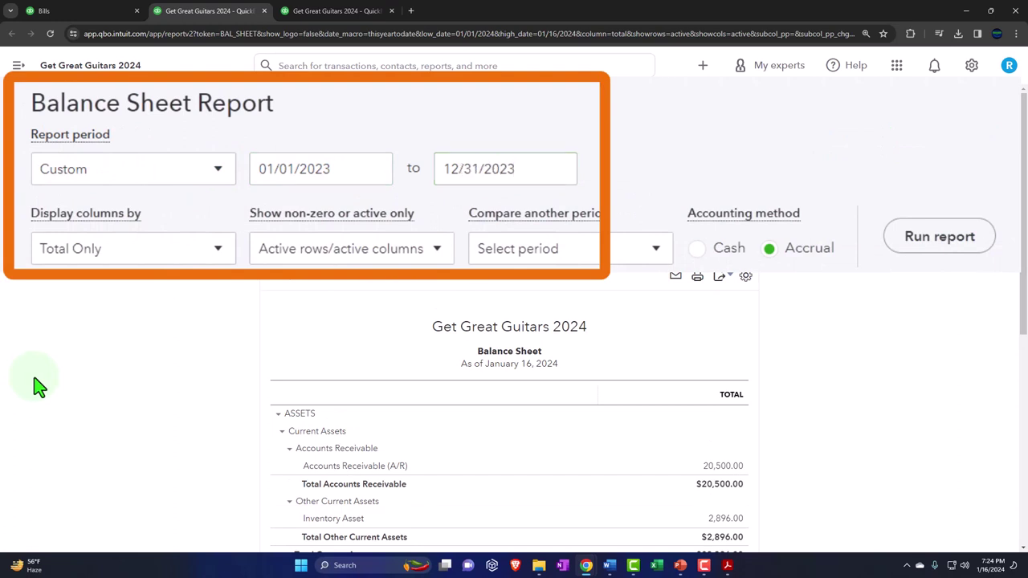
pyautogui.click(931, 241)
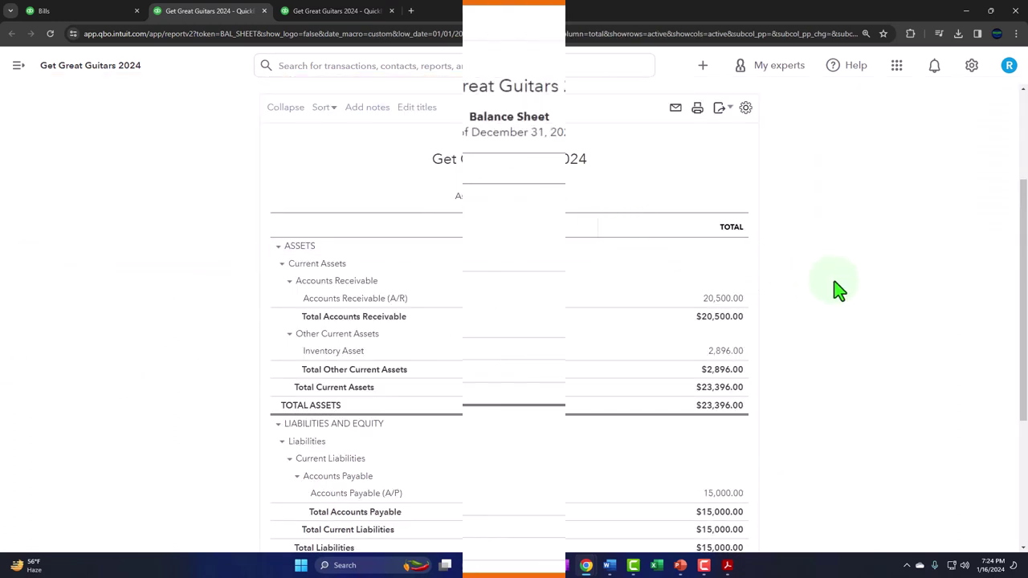
# Compare Accounts Payable in the Balance Sheet with the trial balance PDF and return to the report.
pyautogui.scroll(-1, 826, 211)
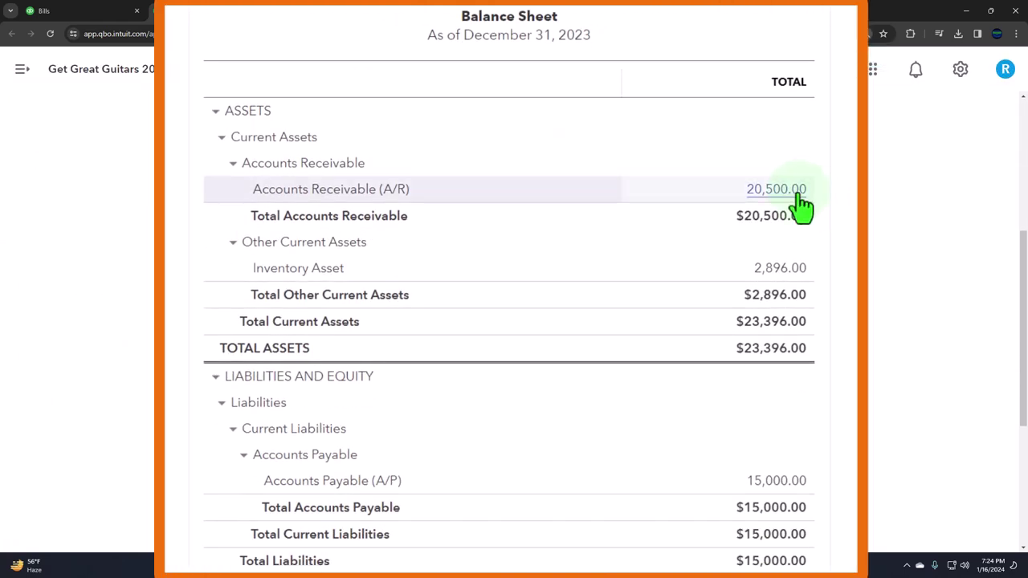
pyautogui.scroll(-2, 776, 280)
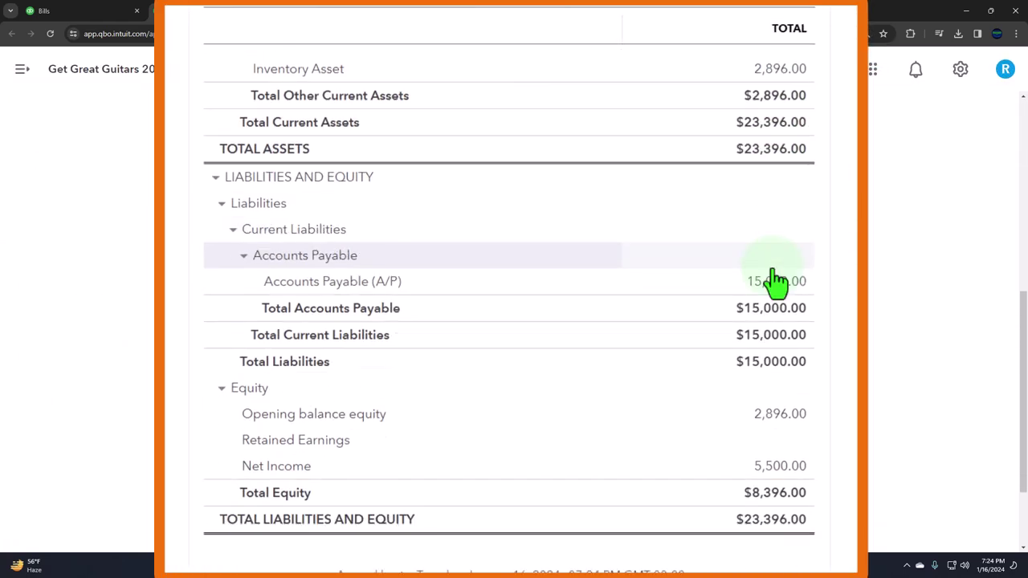
pyautogui.scroll(-1, 776, 280)
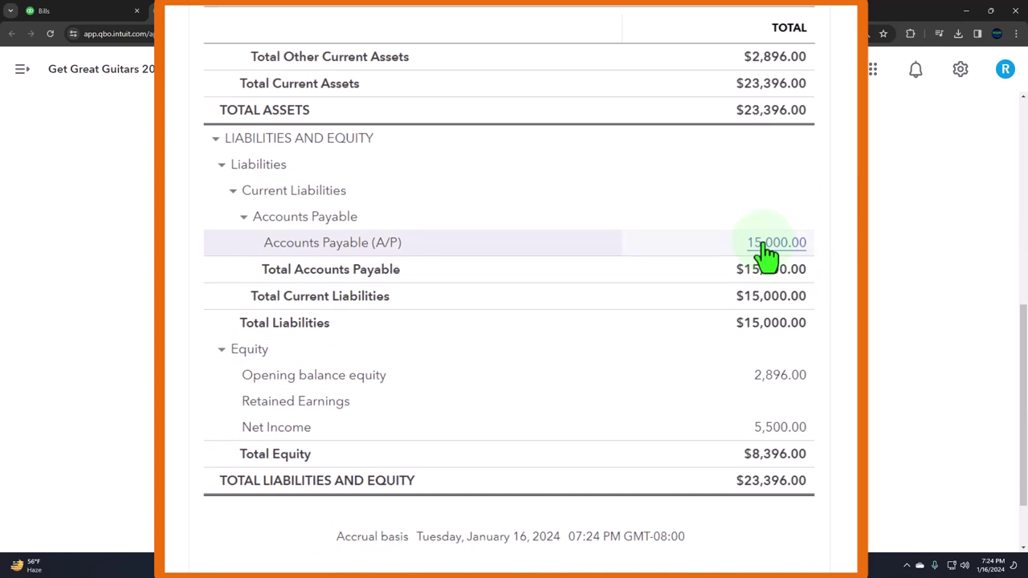
pyautogui.click(727, 566)
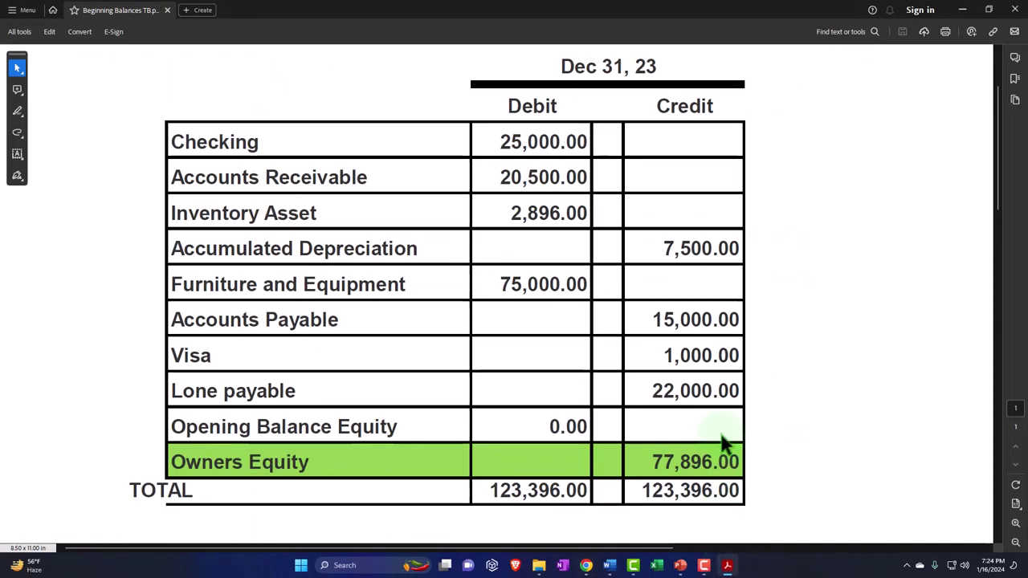
pyautogui.click(968, 11)
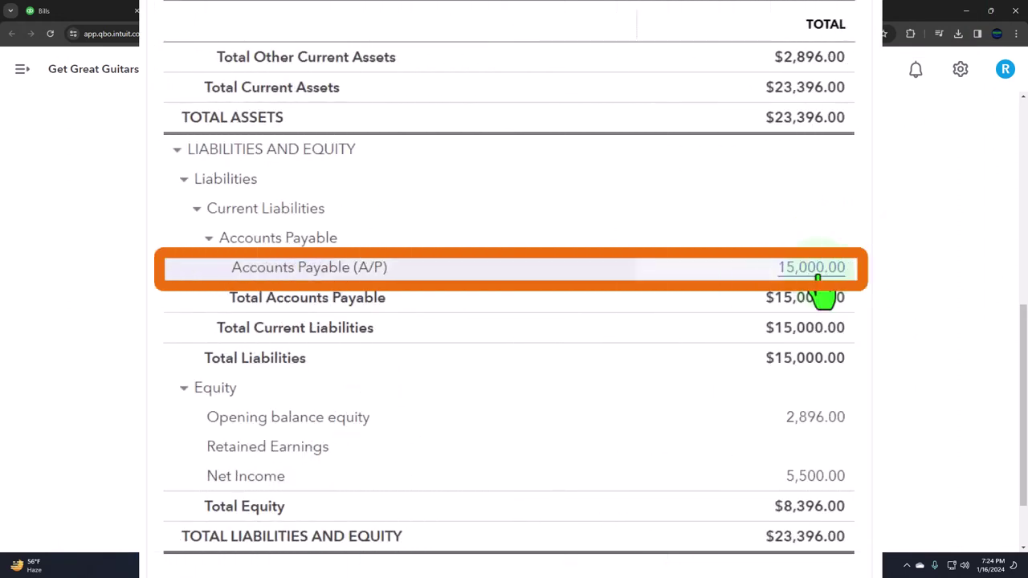
# Open the transaction detail behind Accounts Payable (A/P), review the bill listed, and return to the Balance Sheet.
pyautogui.click(815, 271)
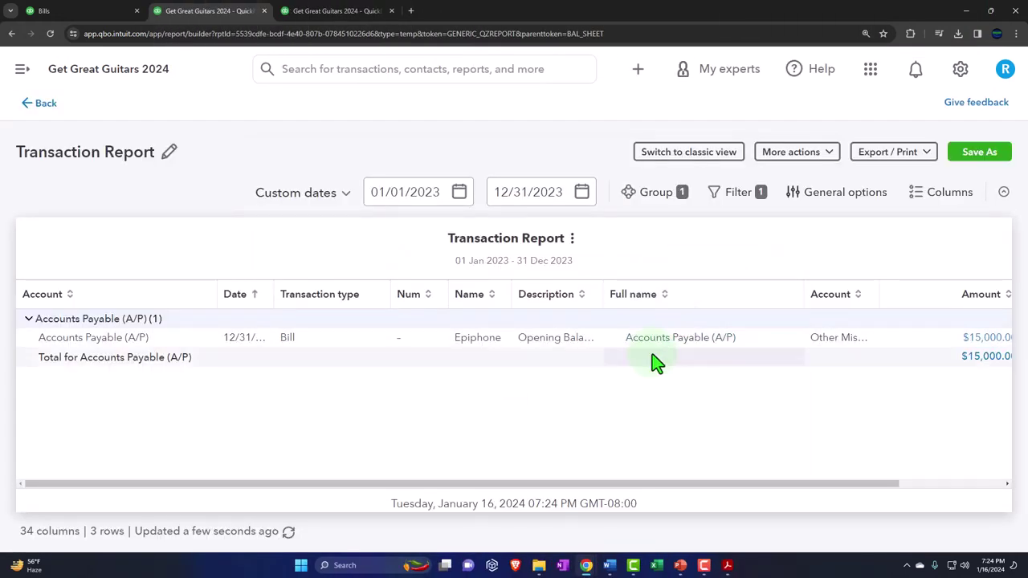
pyautogui.hotkey('ctrl', '-')
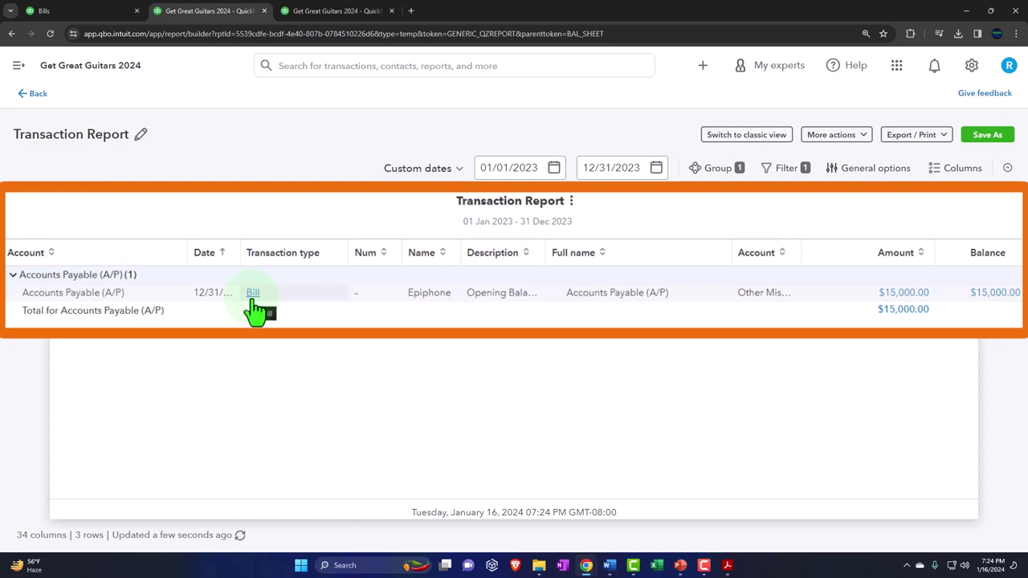
pyautogui.click(40, 95)
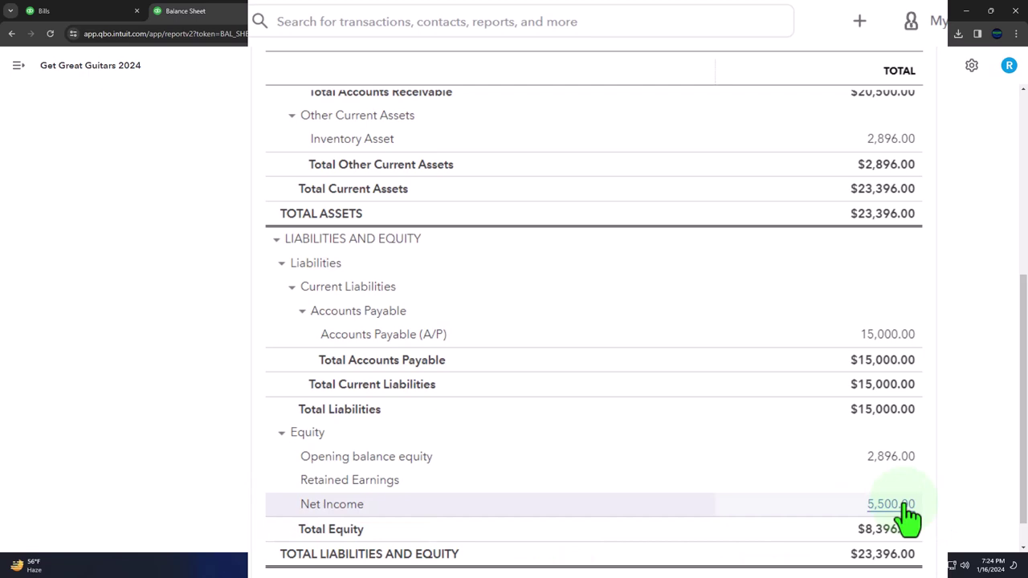
# Run the Profit and Loss report for 01/01/2023 to 12/31/2023 and examine its income, other expenses and net income.
pyautogui.click(337, 12)
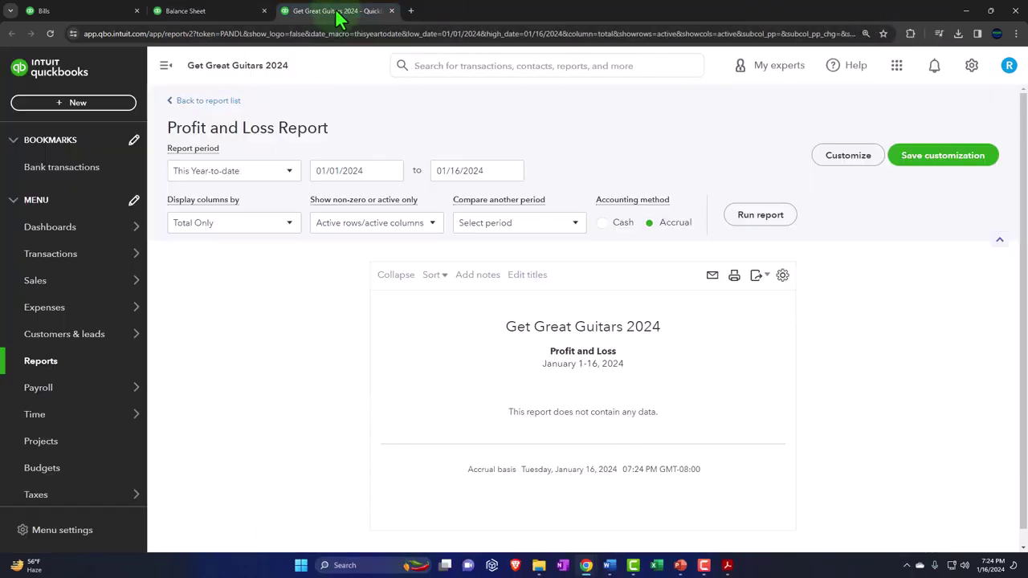
pyautogui.click(165, 66)
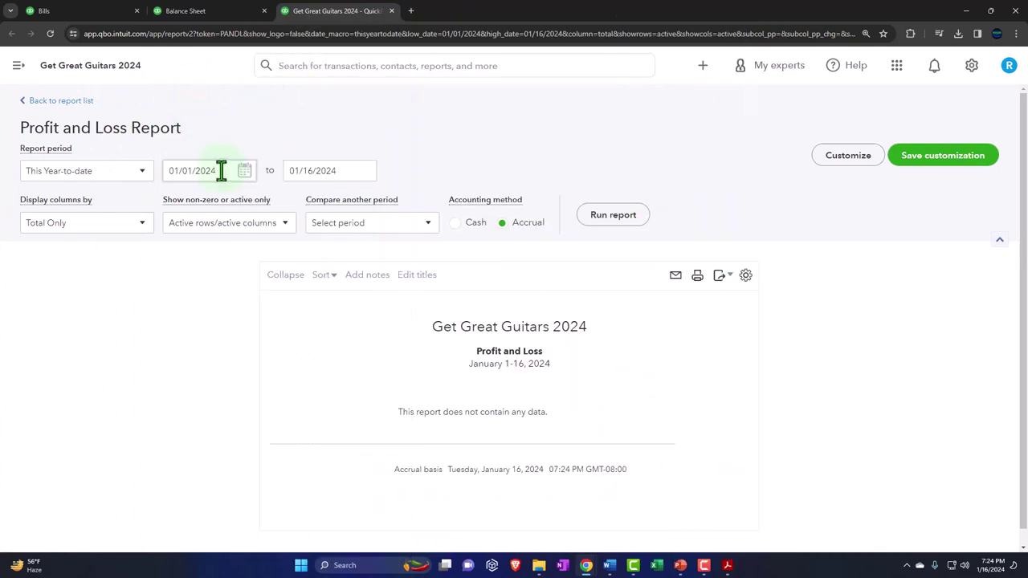
pyautogui.click(221, 171)
pyautogui.write('010124')
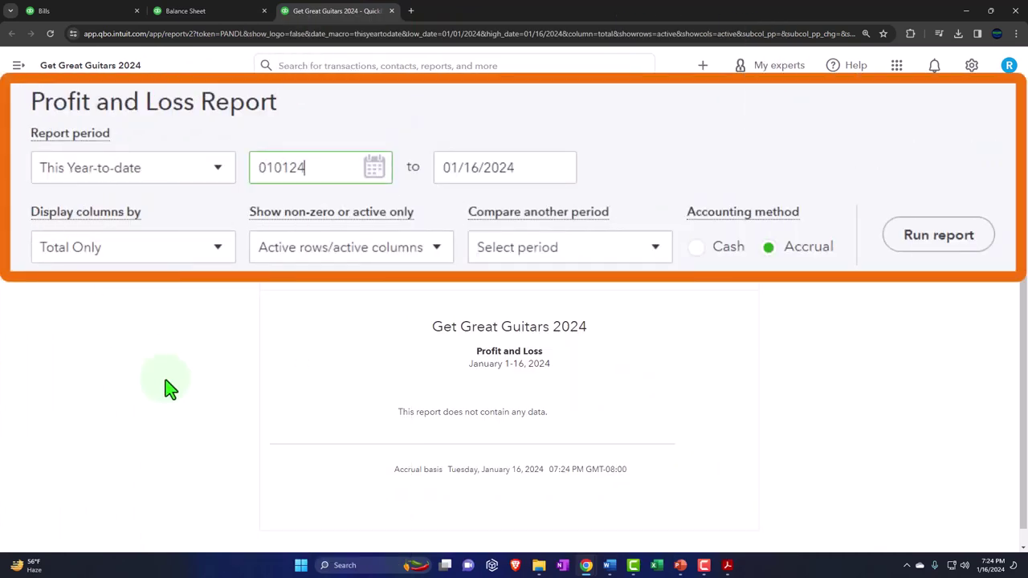
pyautogui.press('BackSpace')
pyautogui.write('3')
pyautogui.press('Tab')
pyautogui.write('123123')
pyautogui.press('Tab')
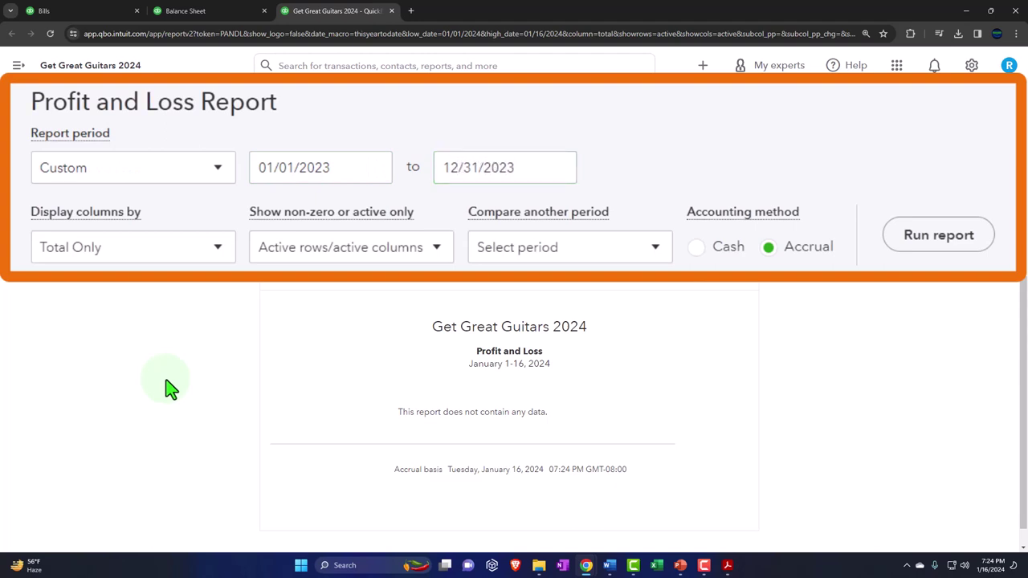
pyautogui.click(961, 241)
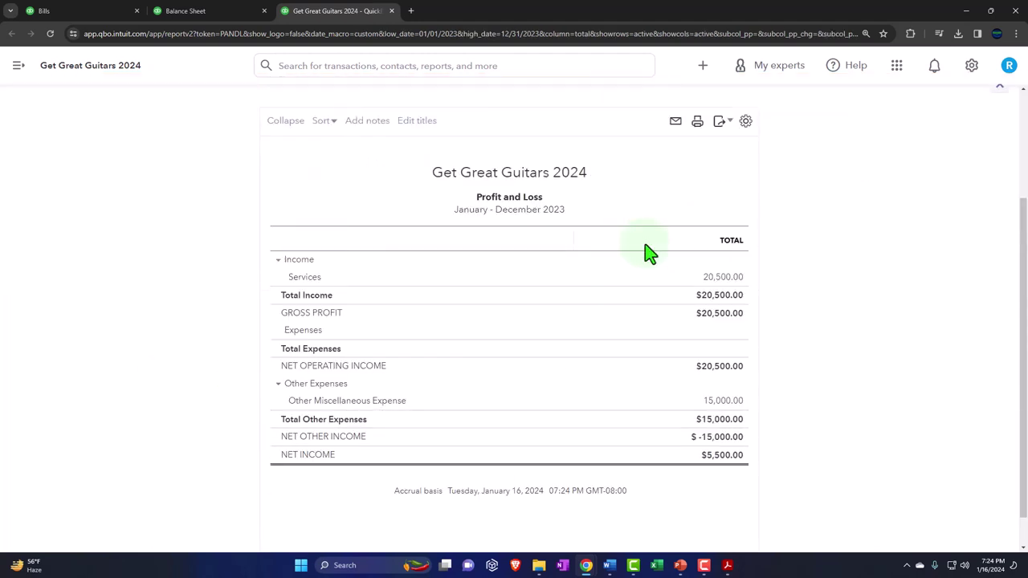
pyautogui.hotkey('ctrl', '+')
pyautogui.hotkey('ctrl', '+')
pyautogui.hotkey('ctrl', '+')
pyautogui.scroll(-1, 521, 445)
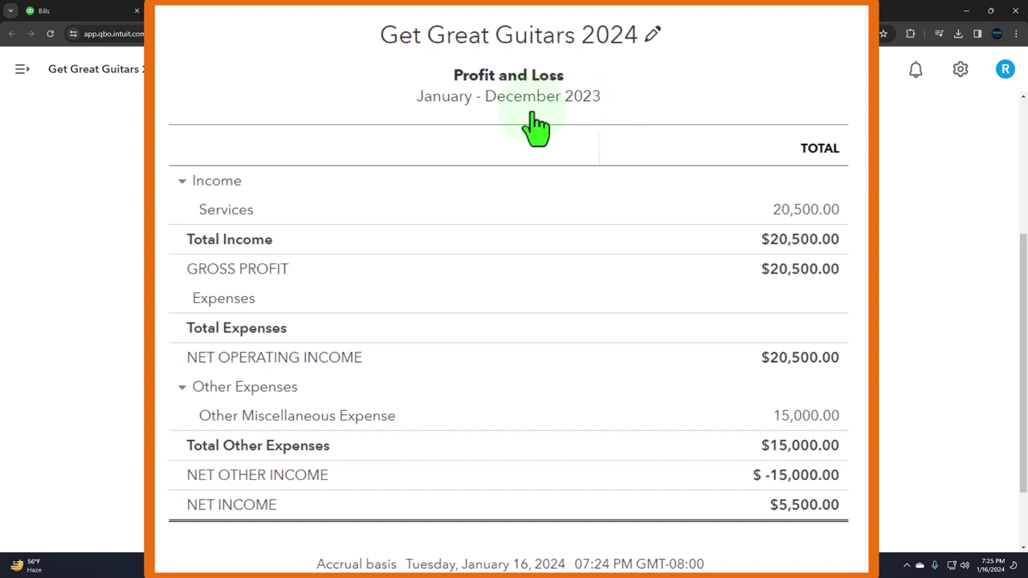
# Run the Profit and Loss report for the period 01/01/2024 to 12/31/2024.
pyautogui.scroll(3, 422, 210)
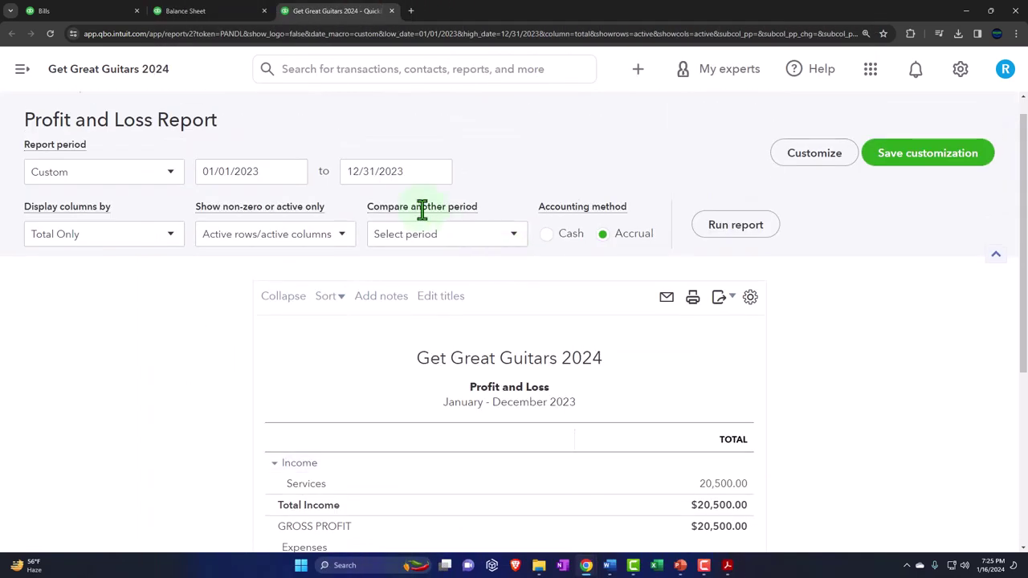
pyautogui.click(265, 171)
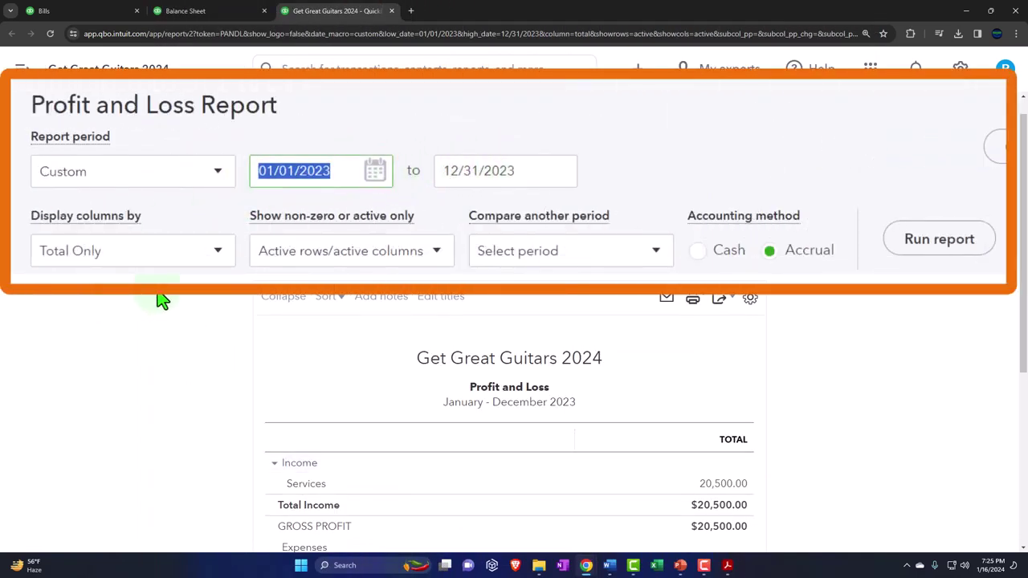
pyautogui.write('010')
pyautogui.write('024')
pyautogui.press('Tab')
pyautogui.write('1')
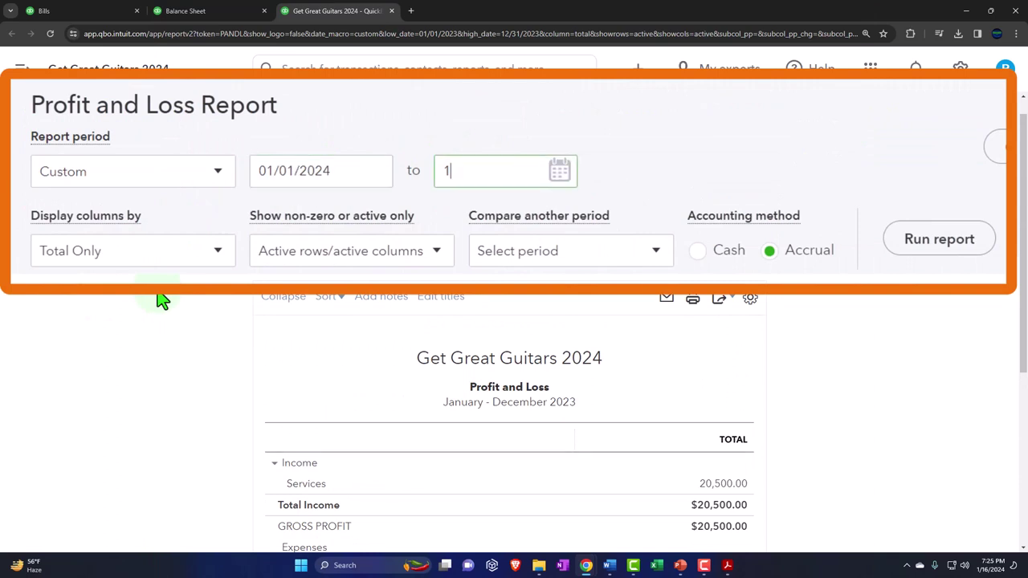
pyautogui.write('024')
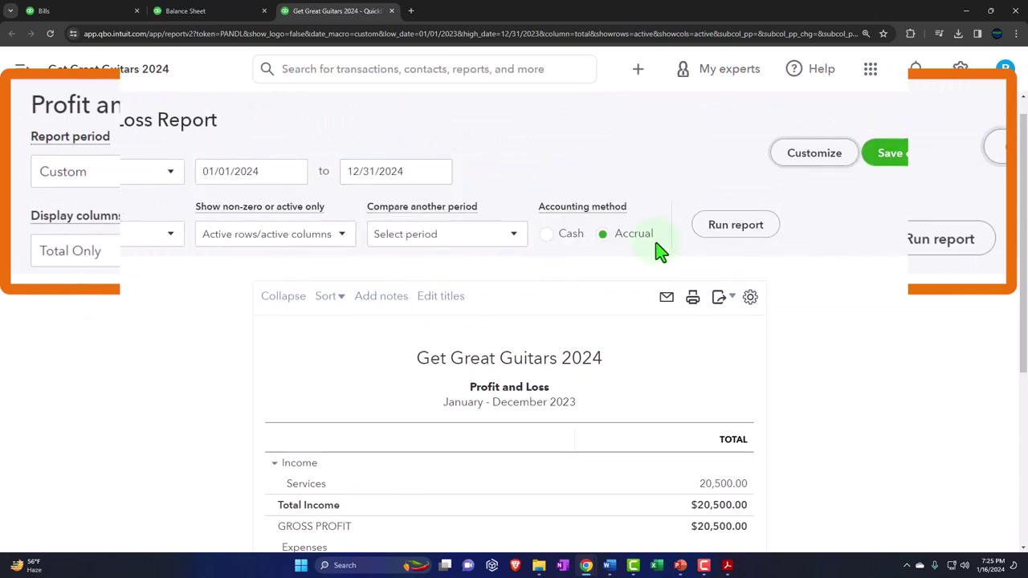
pyautogui.click(769, 238)
pyautogui.scroll(1, 747, 149)
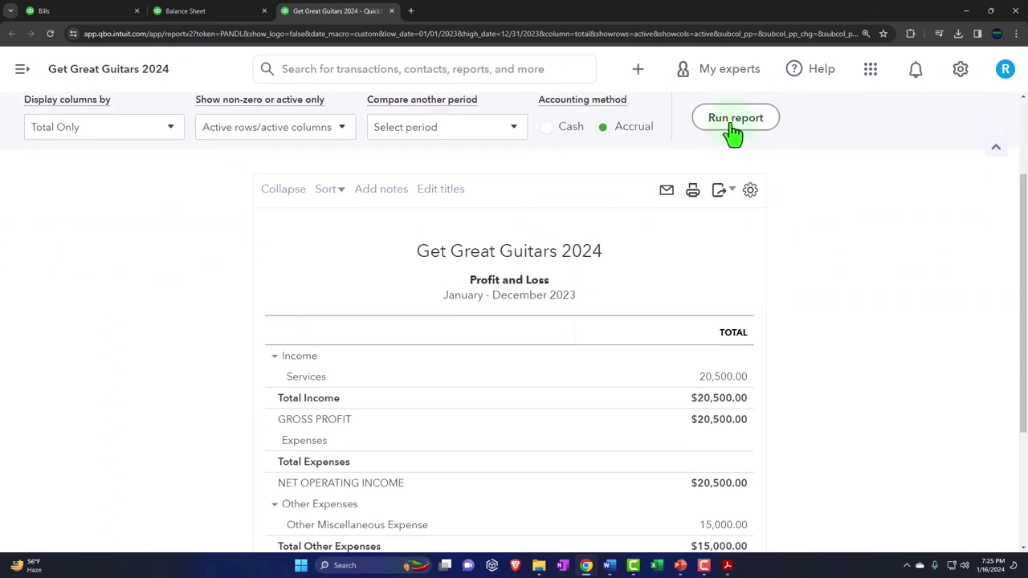
pyautogui.click(730, 131)
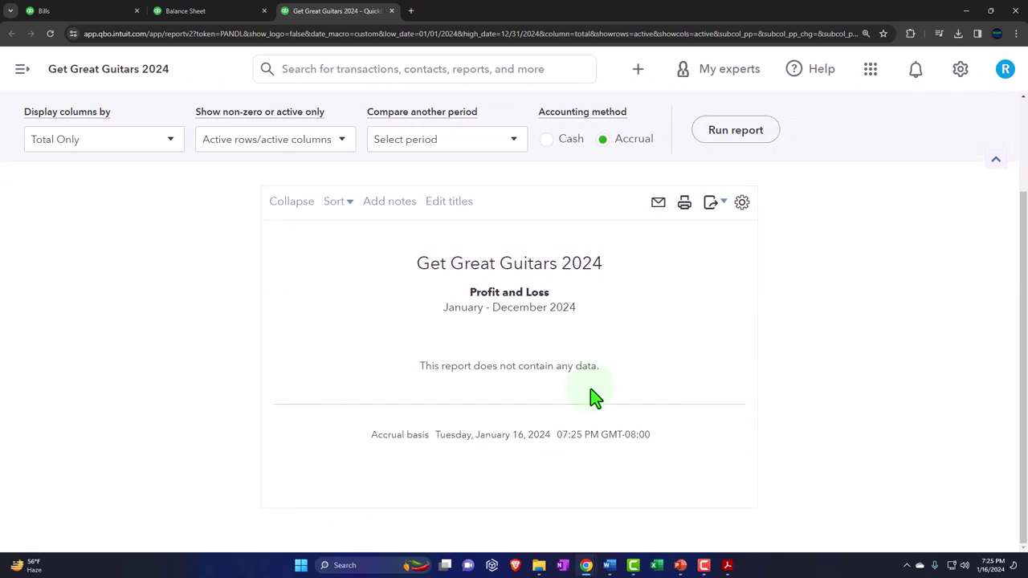
# Check Net Income in the 2023 Balance Sheet and rerun that report for 01/01/2024 to 12/31/2024.
pyautogui.click(231, 11)
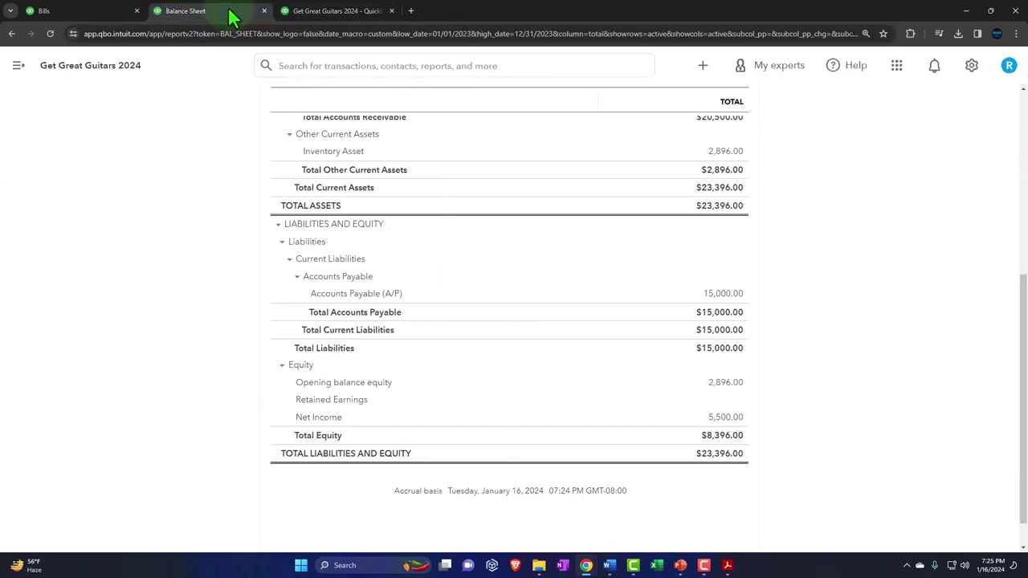
pyautogui.scroll(-1, 402, 265)
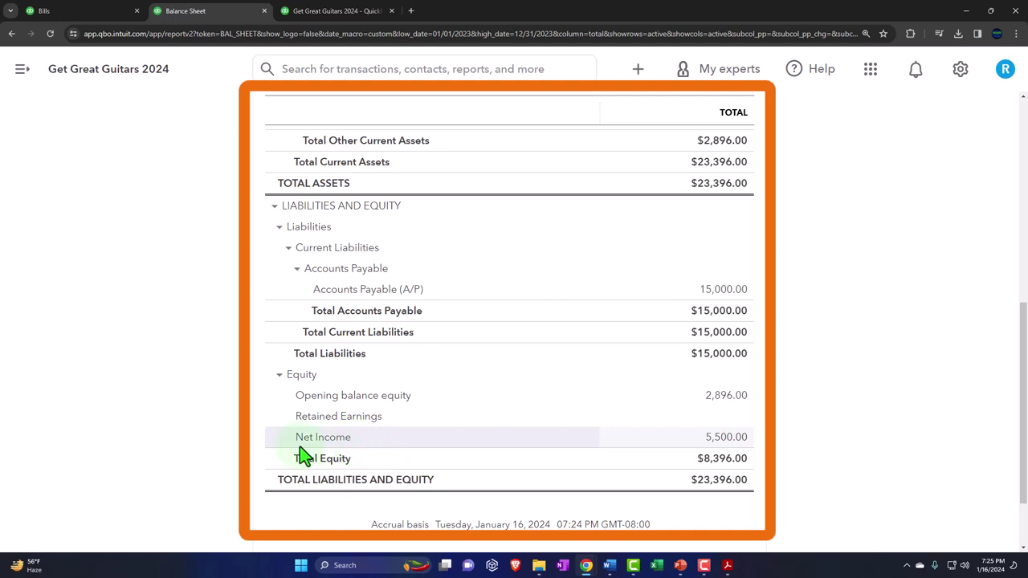
pyautogui.scroll(4, 305, 375)
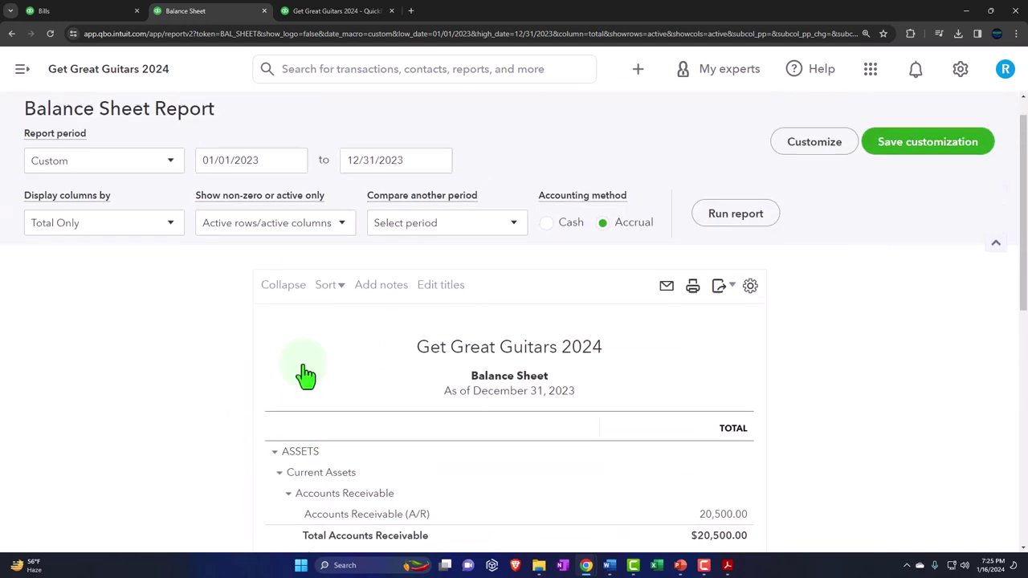
pyautogui.click(271, 199)
pyautogui.write('010')
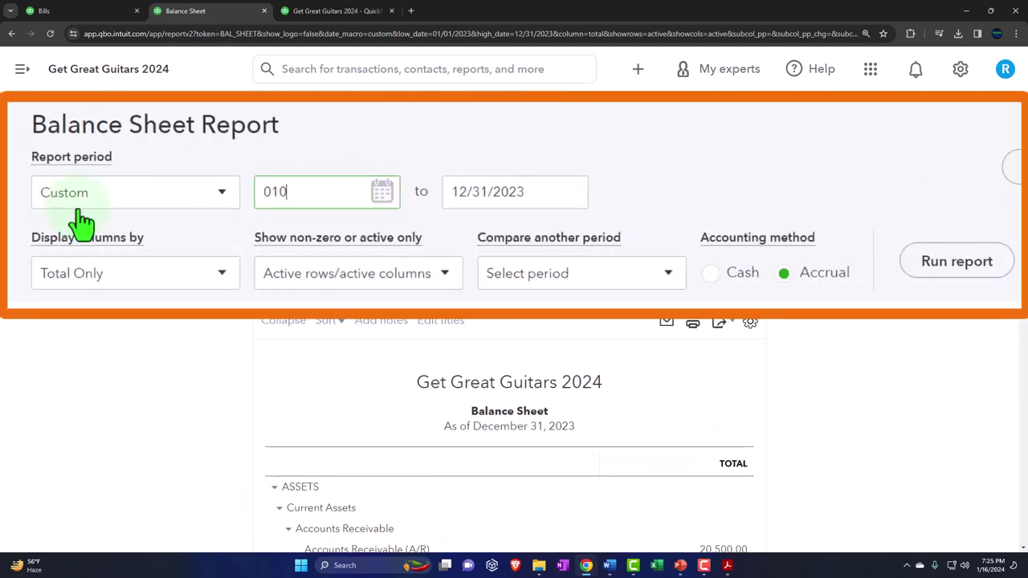
pyautogui.press('Tab')
pyautogui.write('12312')
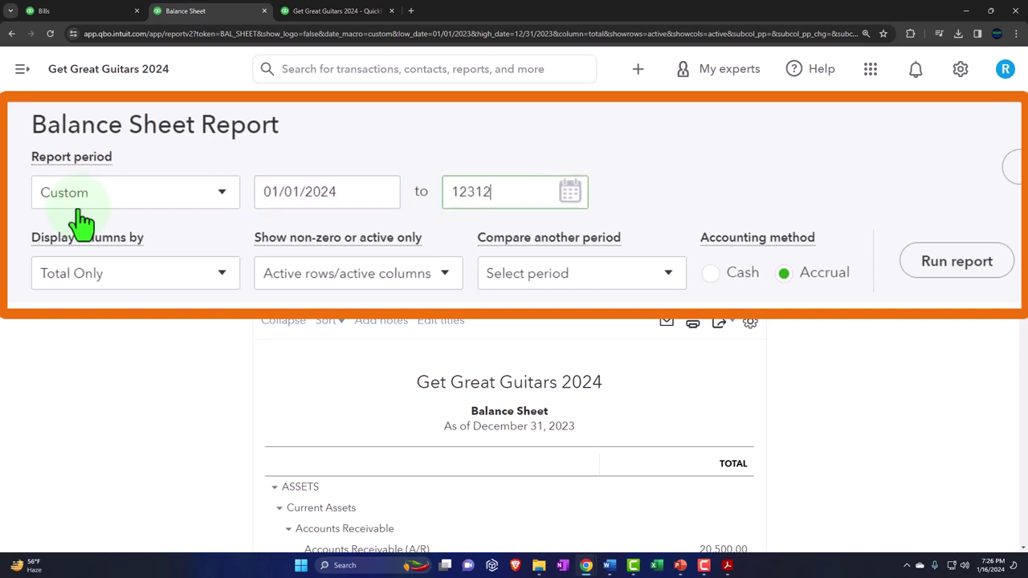
pyautogui.write('024')
pyautogui.click(732, 246)
# Examine the 2024 Balance Sheet's assets, liabilities and equity, compare them with the trial balance PDF, and return to the report.
pyautogui.scroll(-4, 745, 342)
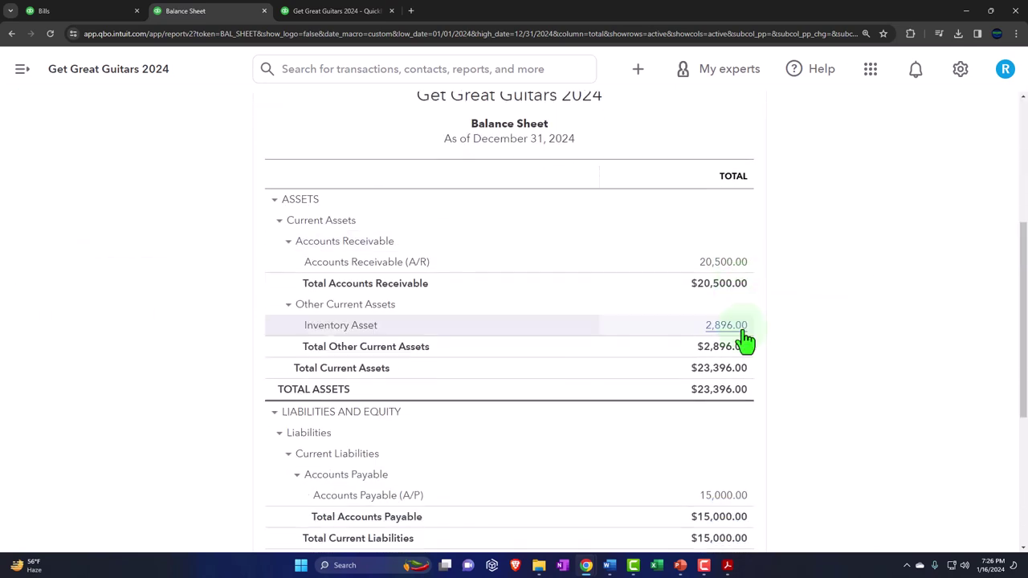
pyautogui.scroll(-4, 746, 342)
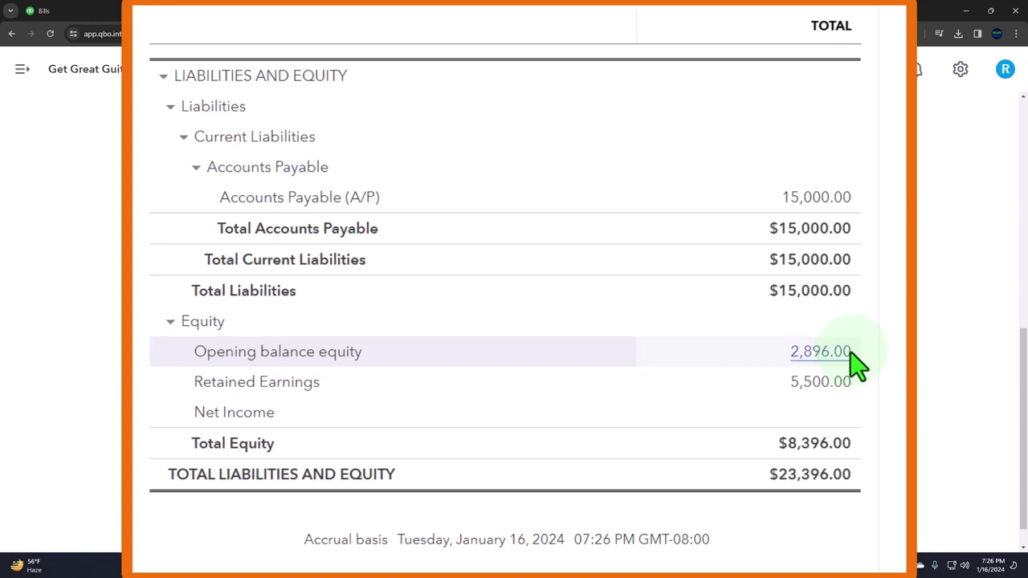
pyautogui.scroll(3, 858, 366)
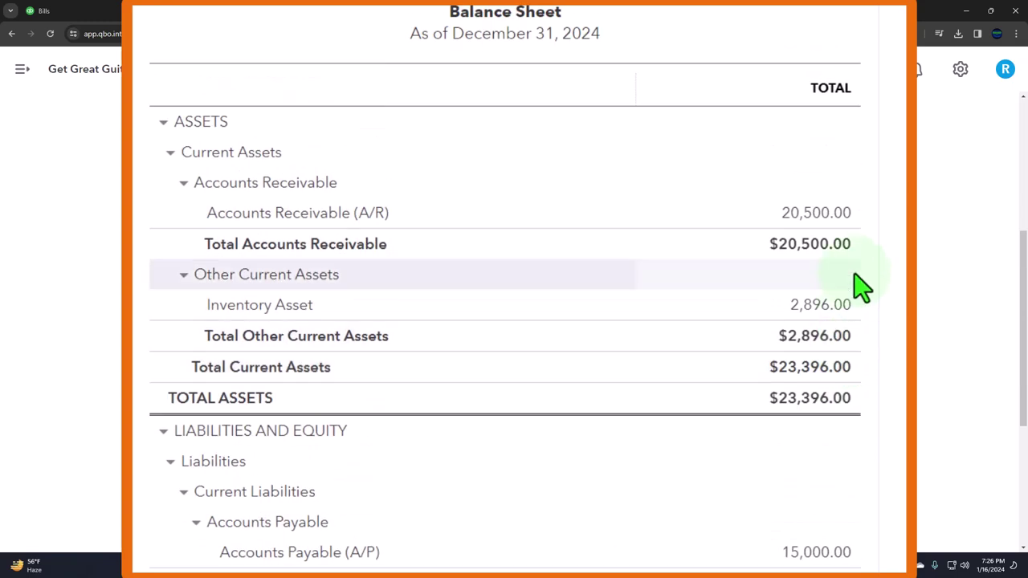
pyautogui.click(727, 565)
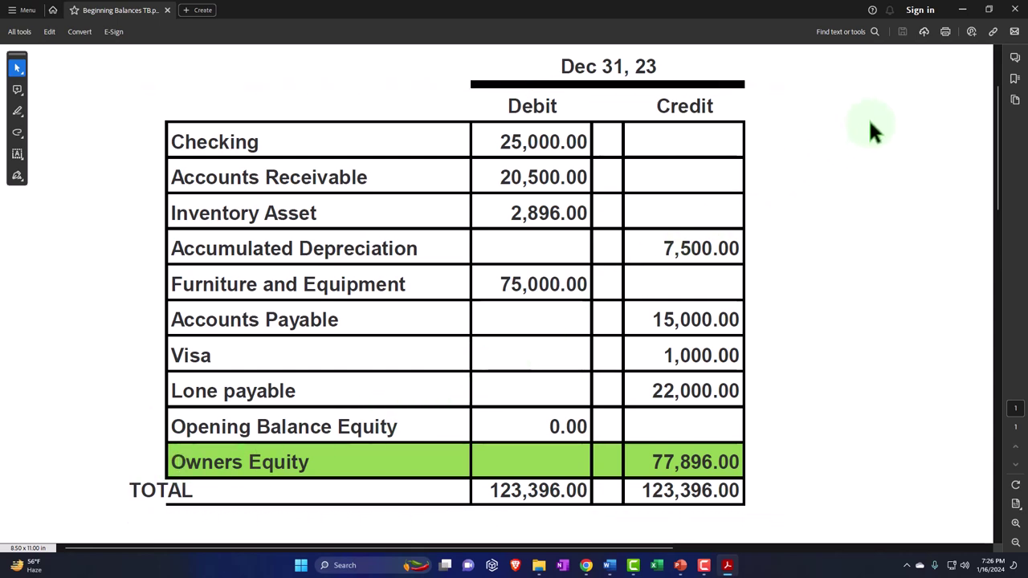
pyautogui.click(962, 10)
pyautogui.scroll(-3, 353, 433)
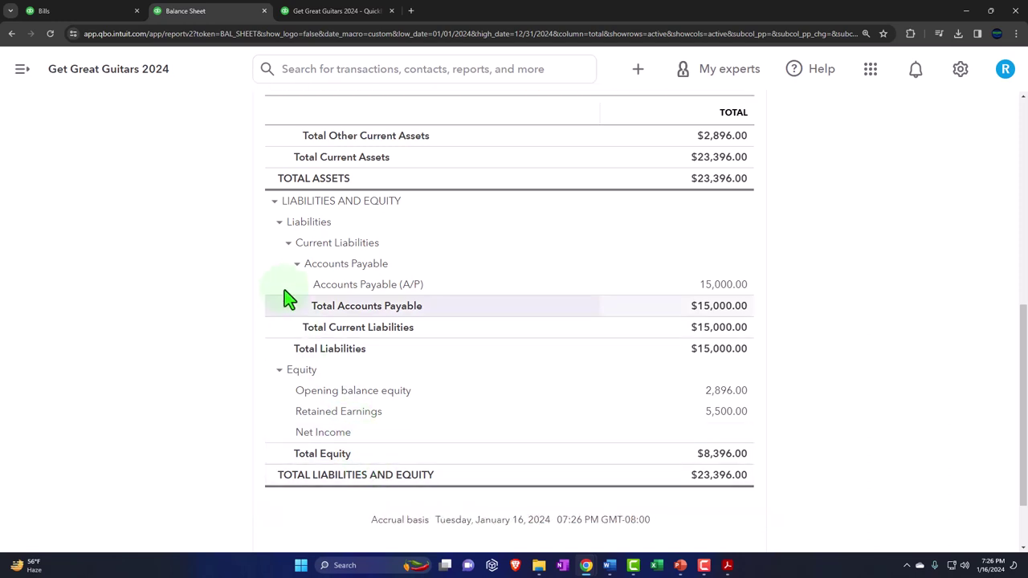
# Open the unpaid bills list under Expenses with the navigation menu collapsed.
pyautogui.click(93, 17)
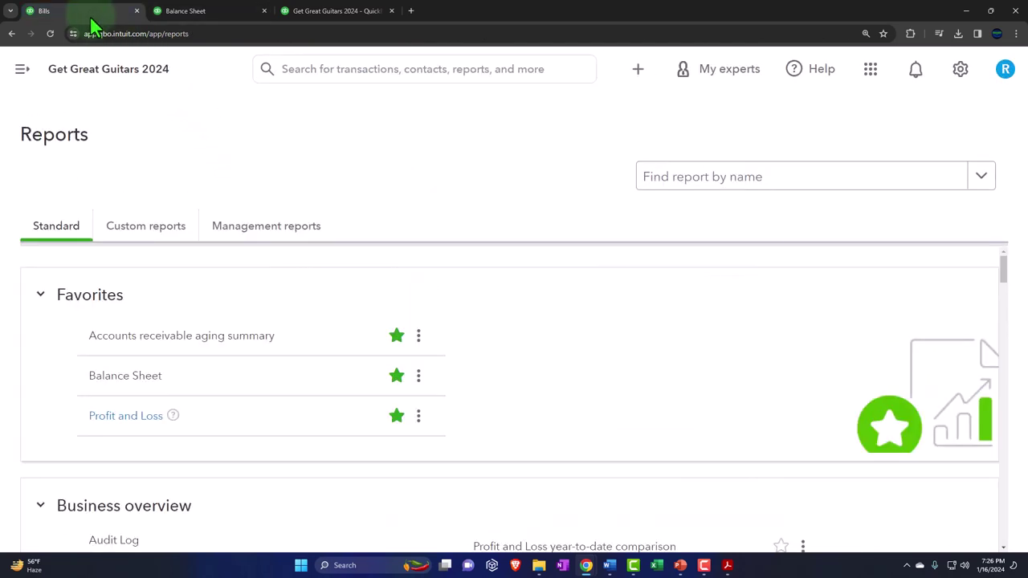
pyautogui.click(22, 71)
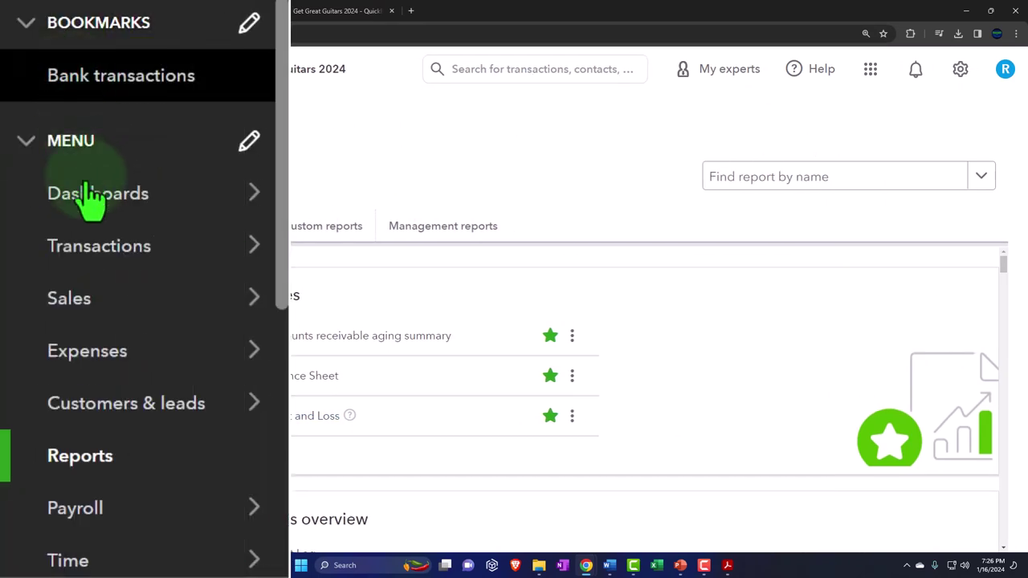
pyautogui.click(105, 354)
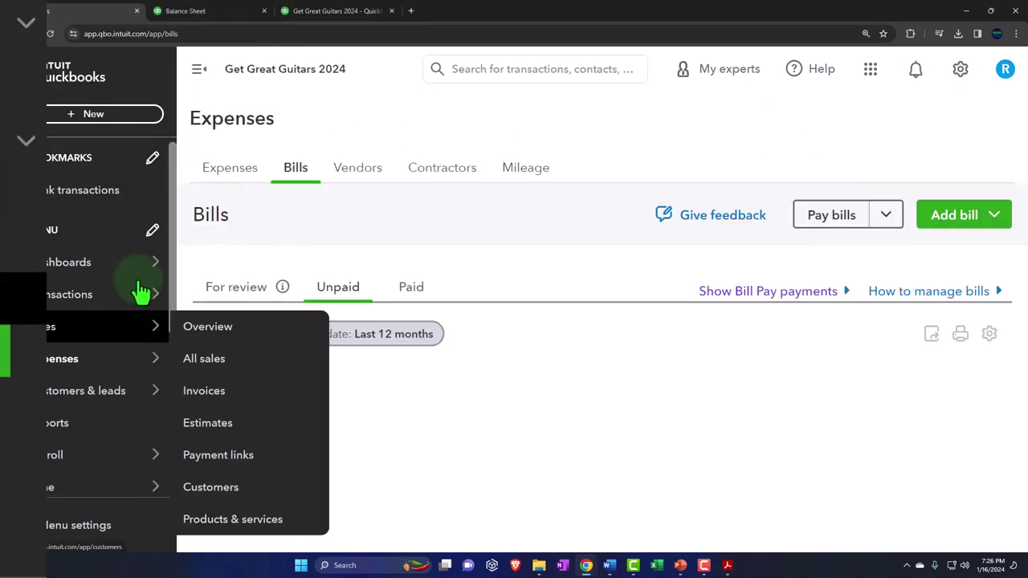
pyautogui.click(198, 69)
pyautogui.click(241, 287)
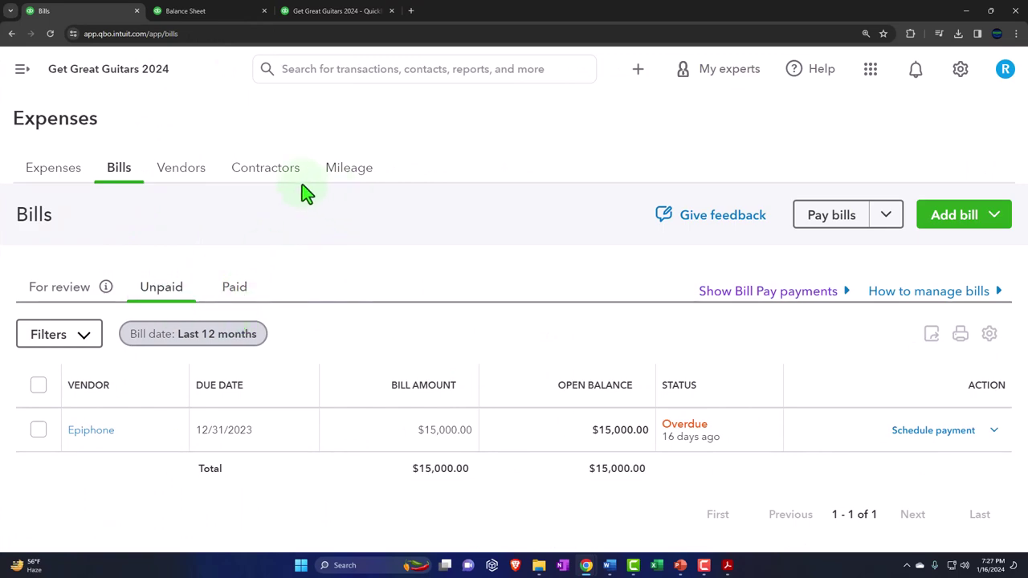
# Check the Vendors page, and view the actions available for the Epiphone bill in the Bills list.
pyautogui.click(197, 175)
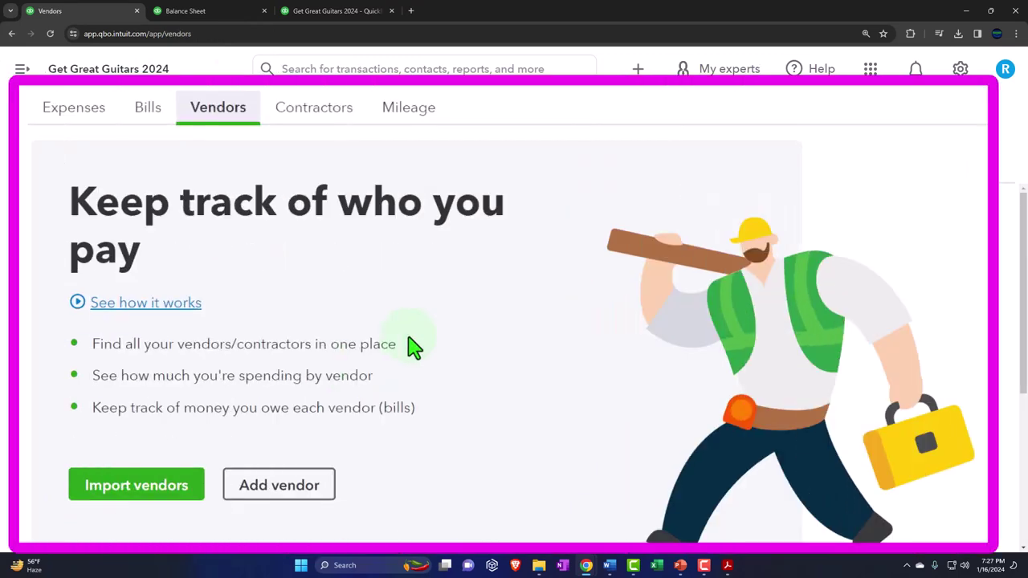
pyautogui.scroll(-4, 413, 346)
pyautogui.scroll(5, 413, 348)
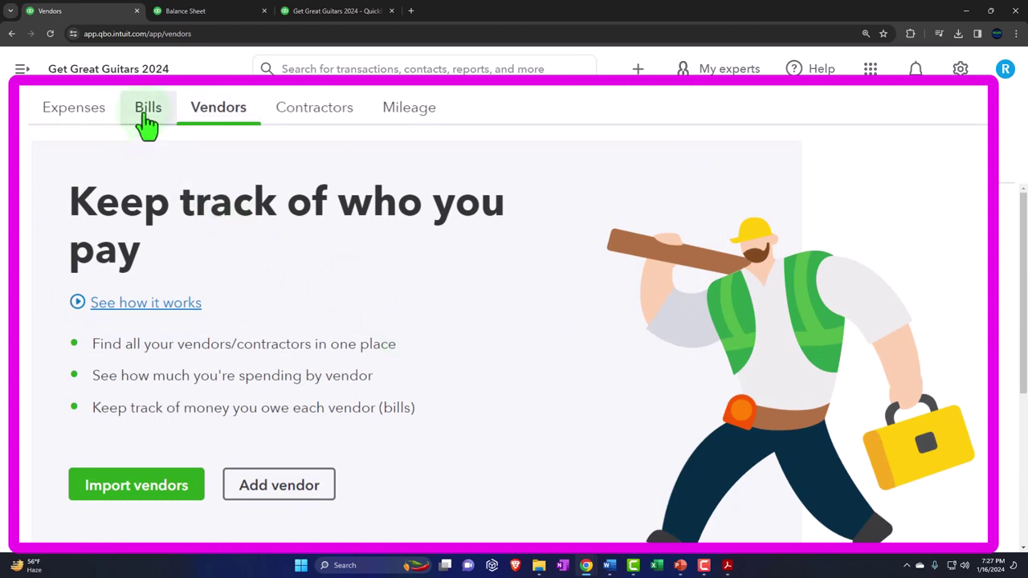
pyautogui.click(147, 116)
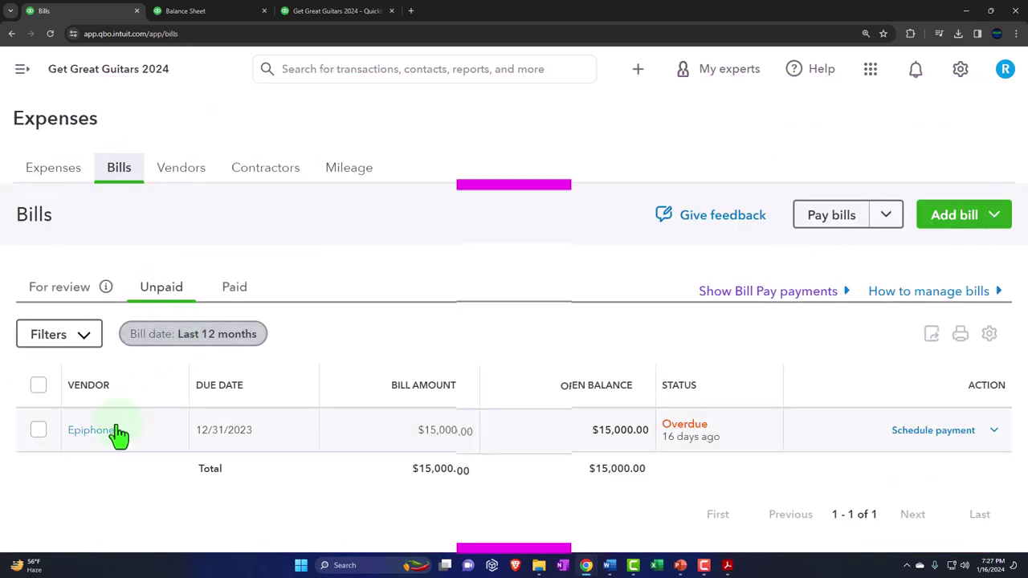
pyautogui.click(1006, 433)
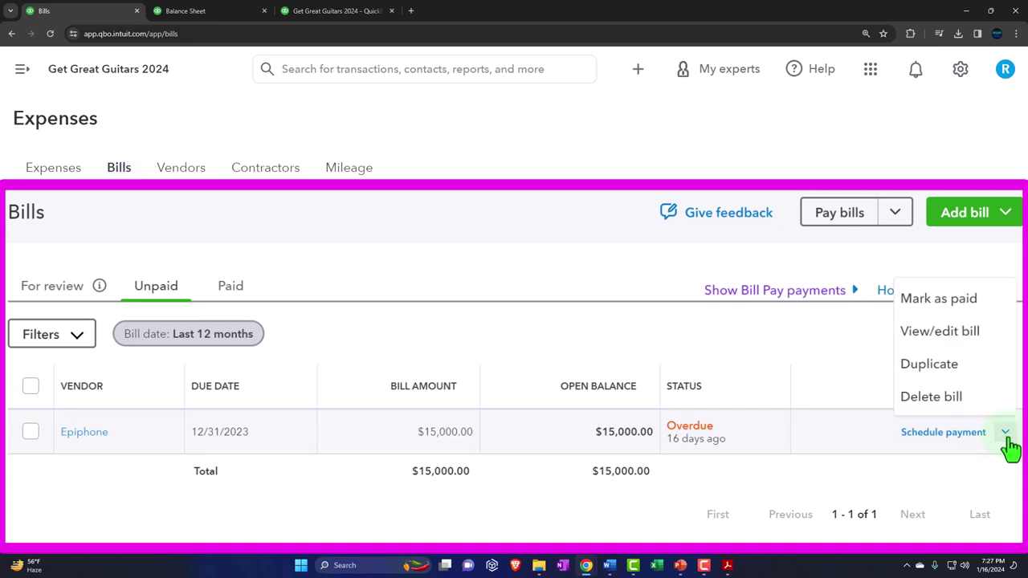
# Open the Pay Bills form, review the open Epiphone bill, and close the form without recording a payment.
pyautogui.click(23, 69)
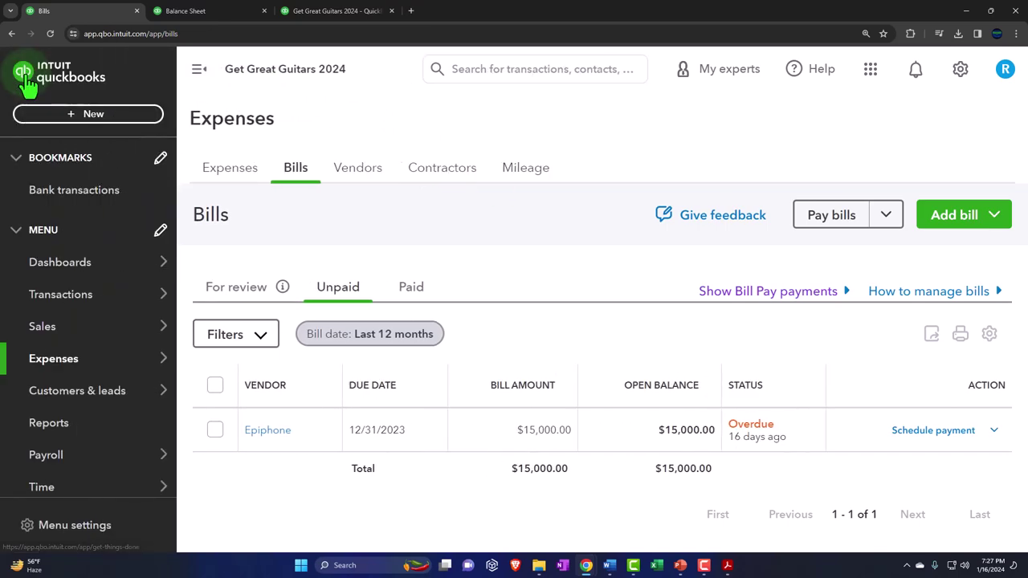
pyautogui.click(115, 120)
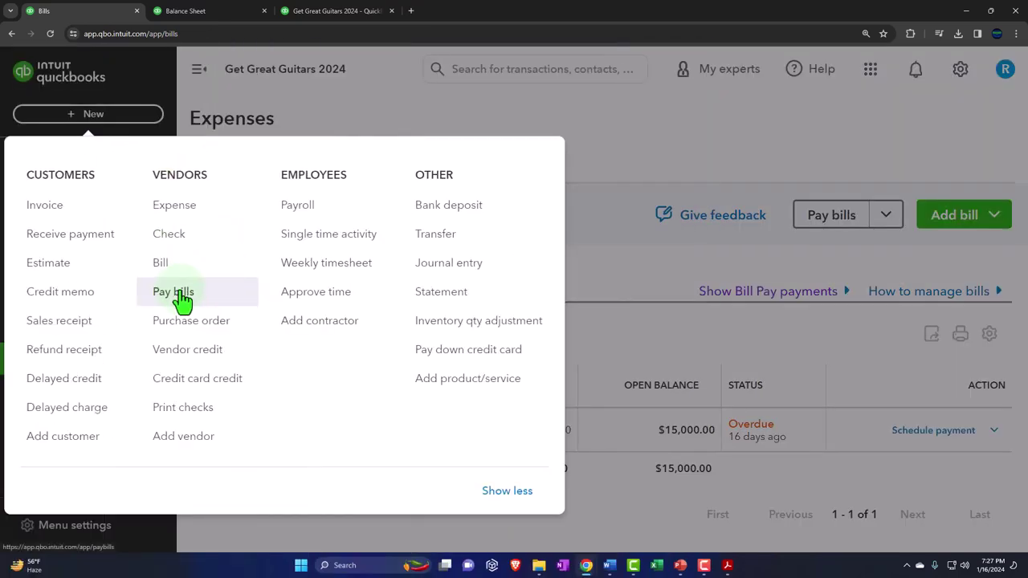
pyautogui.click(173, 293)
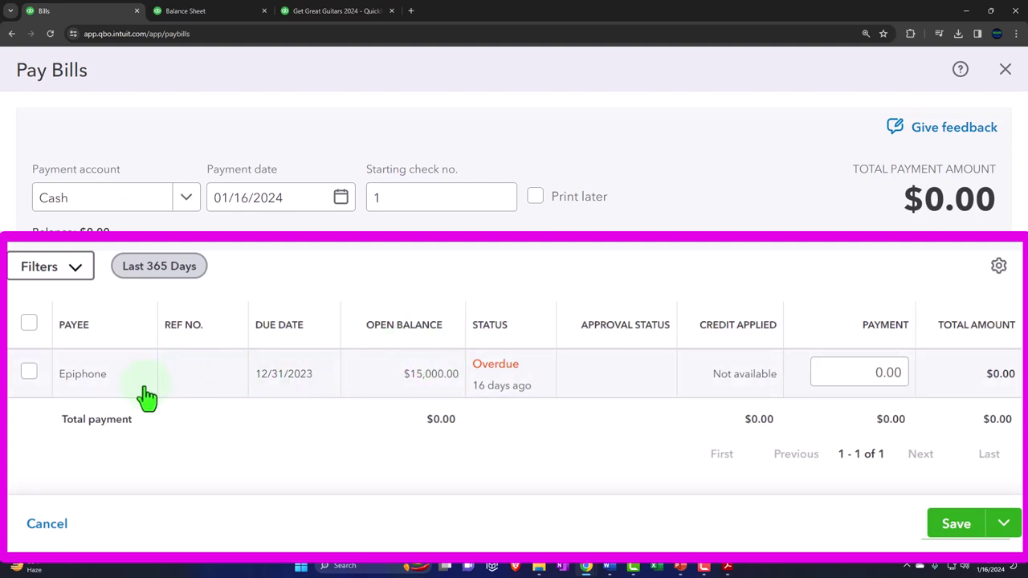
pyautogui.click(1010, 79)
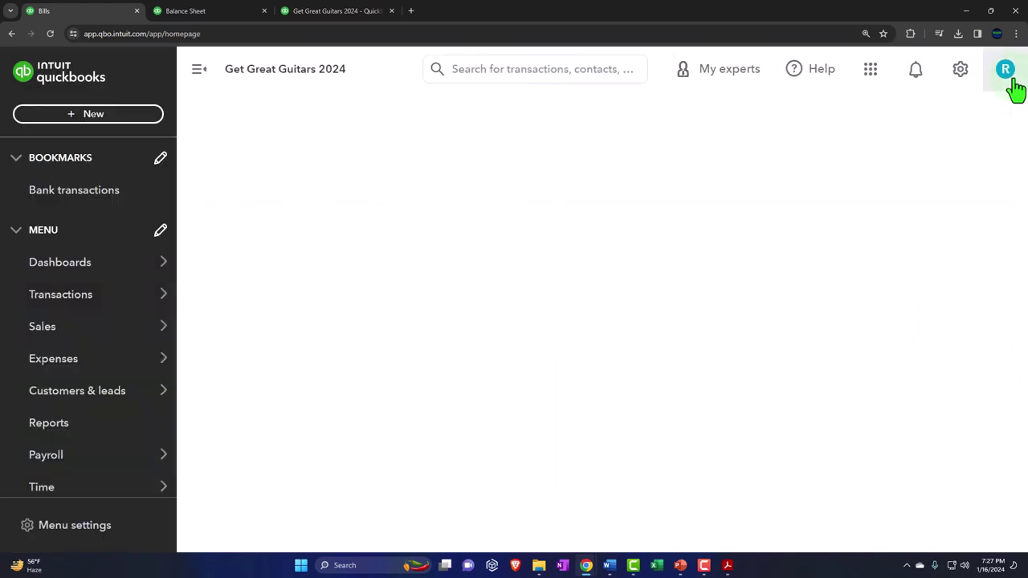
# Find the What you owe section of the standard reports and open Vendor Balance Detail in a new browser tab.
pyautogui.moveTo(110, 358)
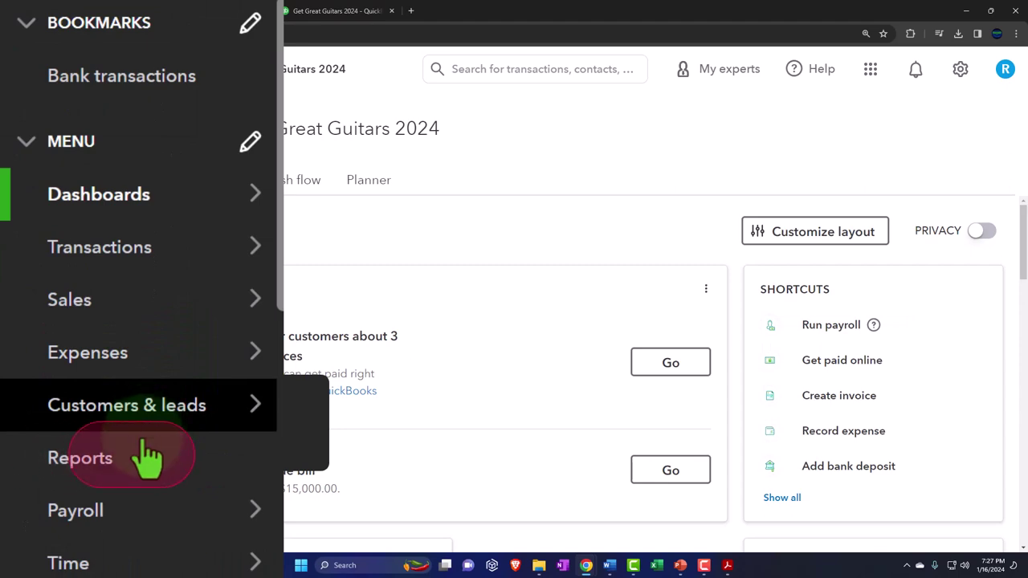
pyautogui.click(151, 470)
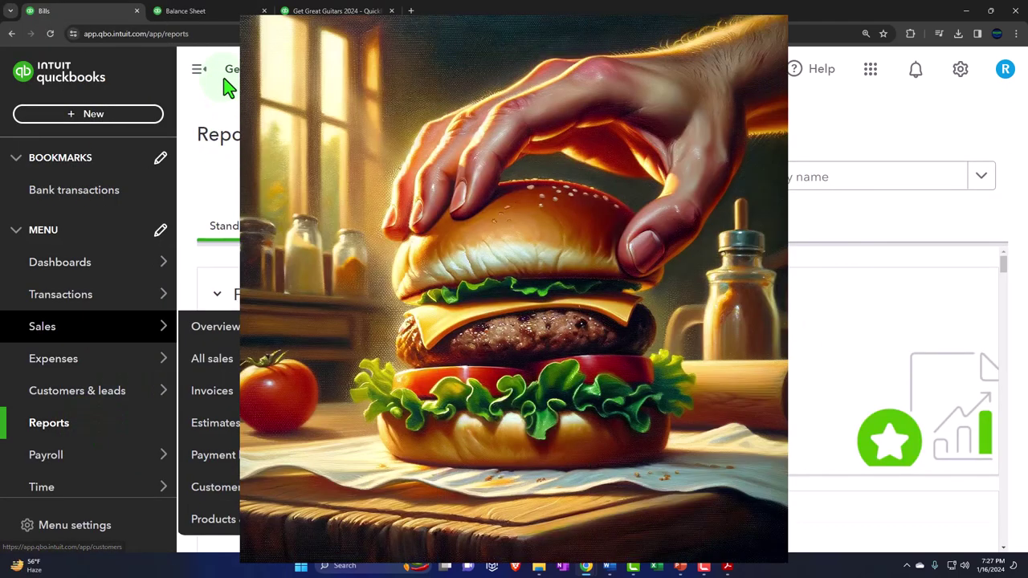
pyautogui.click(199, 69)
pyautogui.scroll(-1, 31, 363)
pyautogui.scroll(-4, 30, 363)
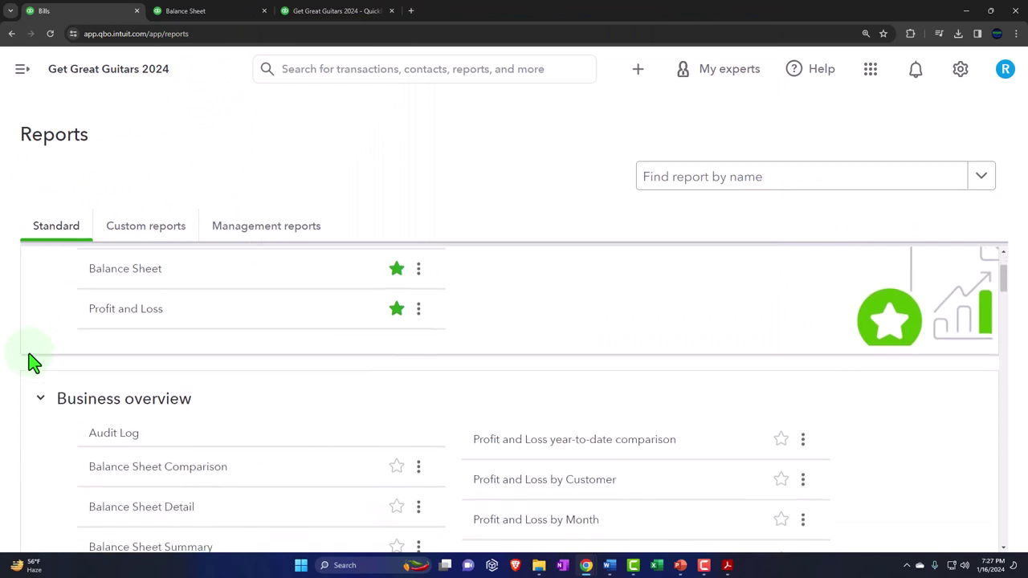
pyautogui.scroll(-5, 36, 394)
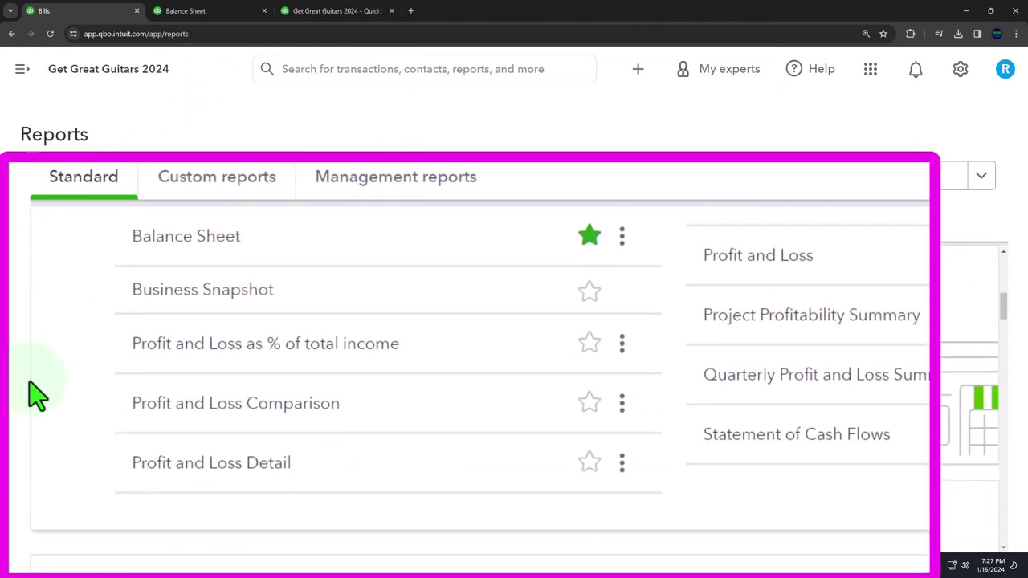
pyautogui.scroll(-6, 36, 393)
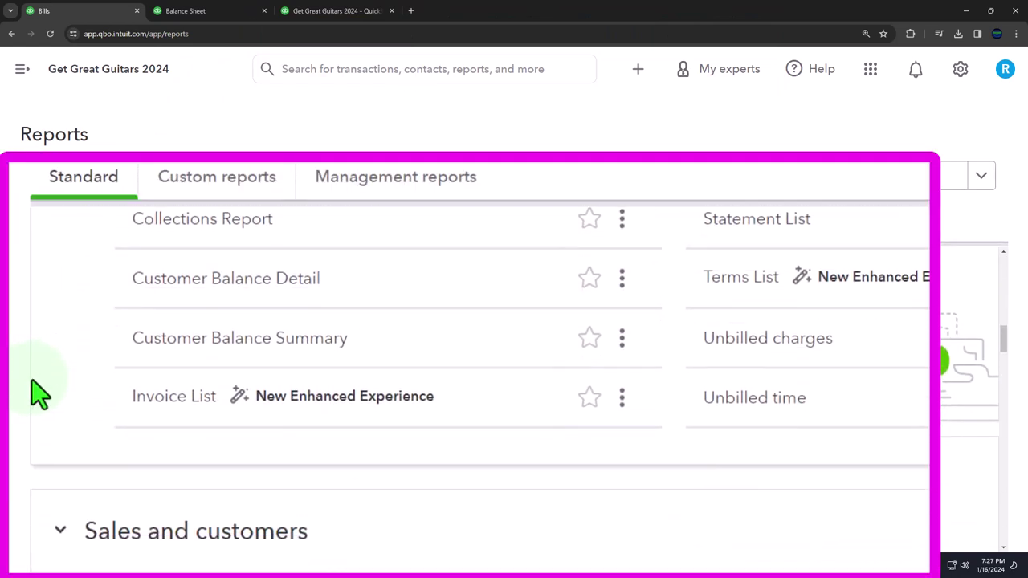
pyautogui.scroll(-5, 42, 393)
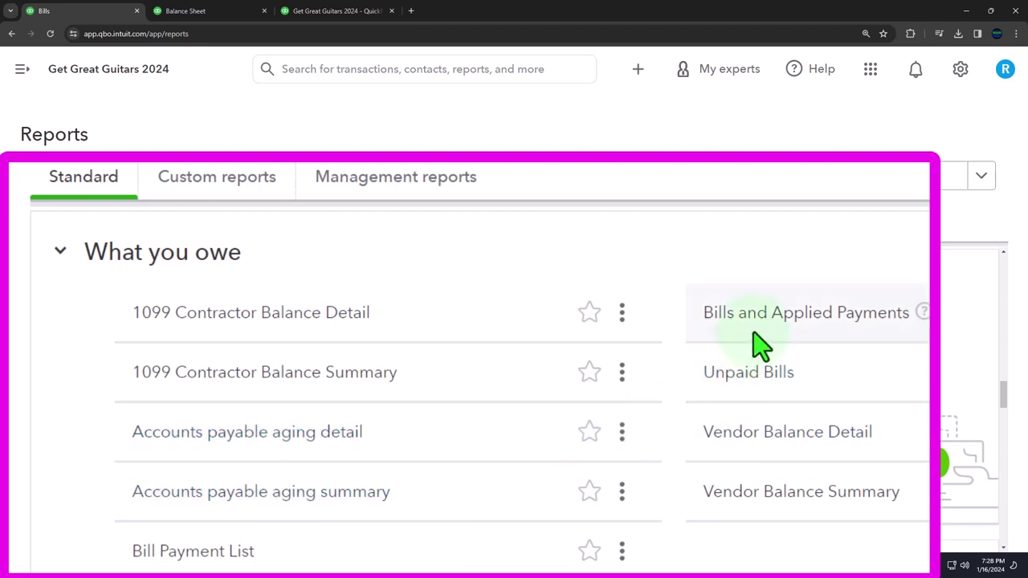
pyautogui.rightClick(755, 440)
pyautogui.click(763, 452)
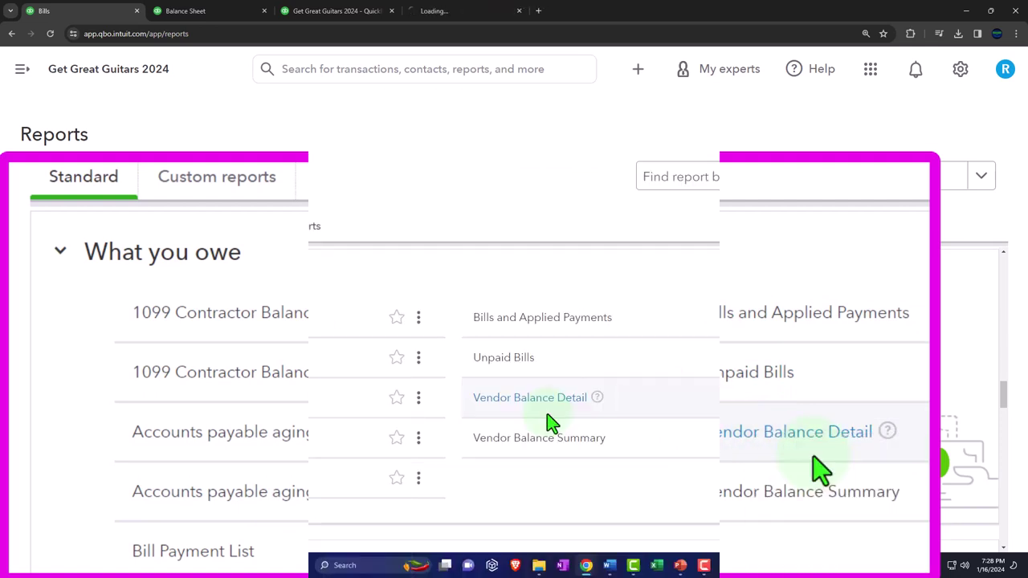
# Review the Epiphone balance in the Vendor Balance Detail report for All Dates and compare it with Accounts Payable on the Balance Sheet.
pyautogui.click(448, 18)
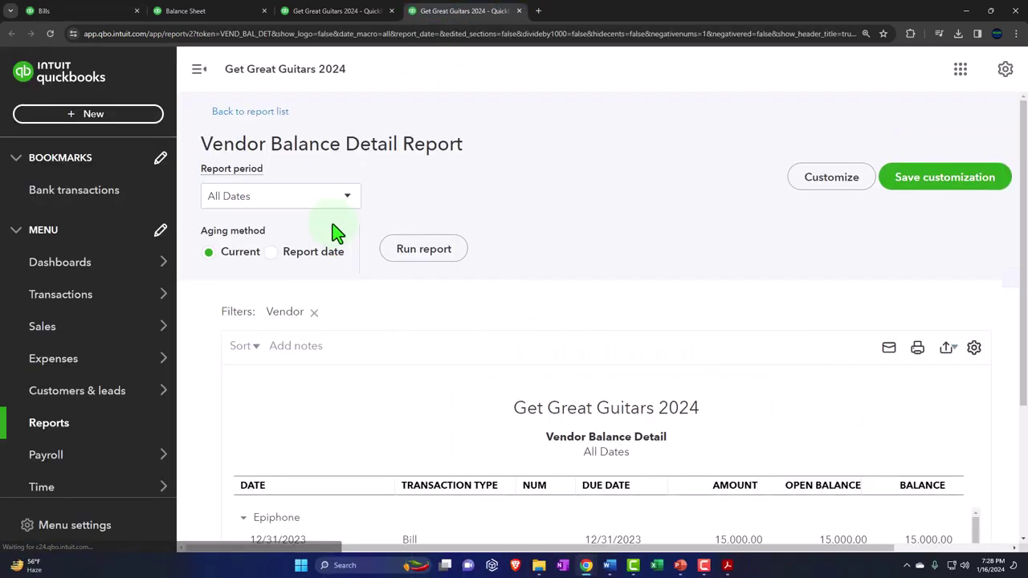
pyautogui.scroll(-2, 225, 142)
pyautogui.click(199, 74)
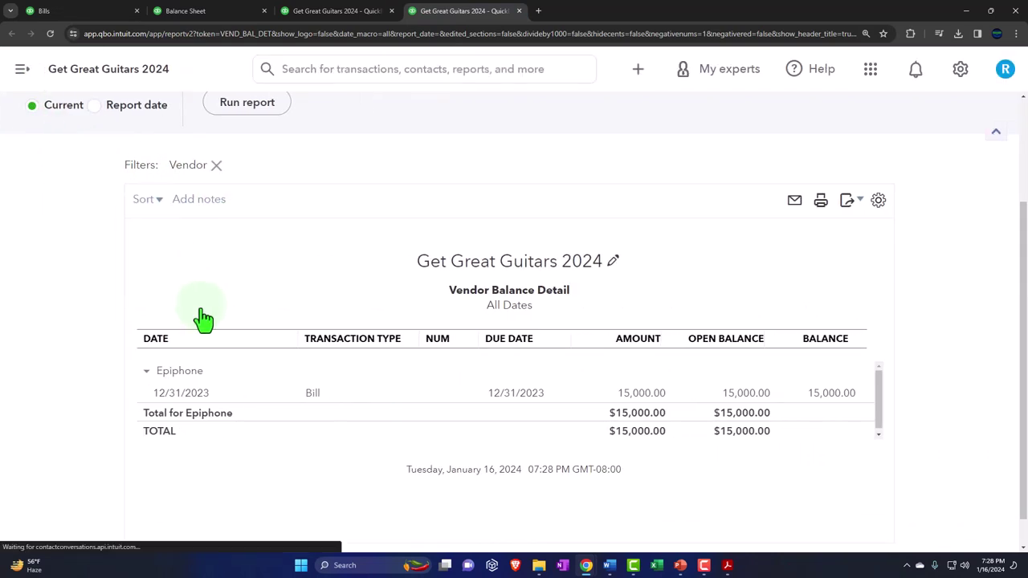
pyautogui.scroll(3, 197, 309)
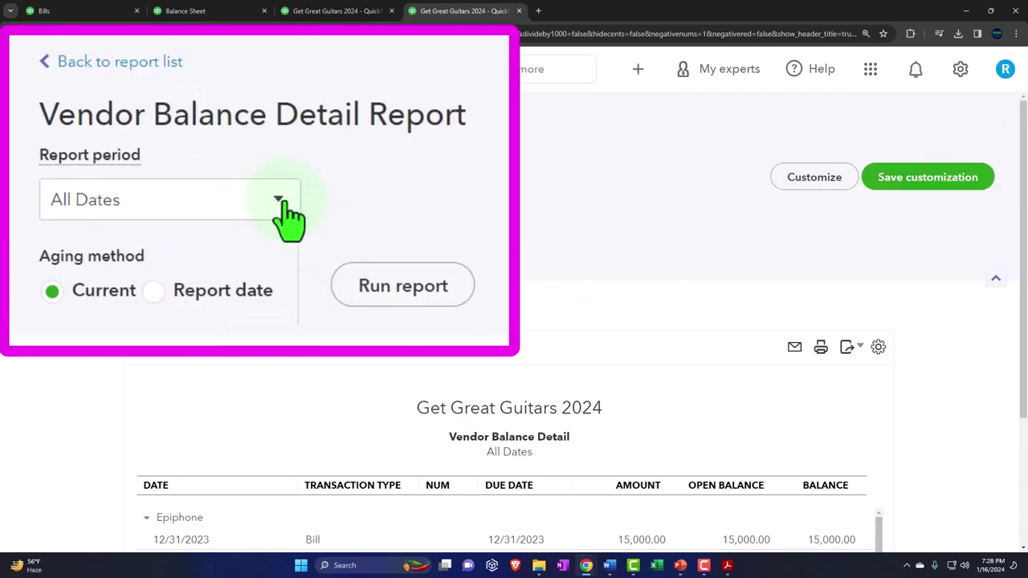
pyautogui.scroll(-2, 96, 416)
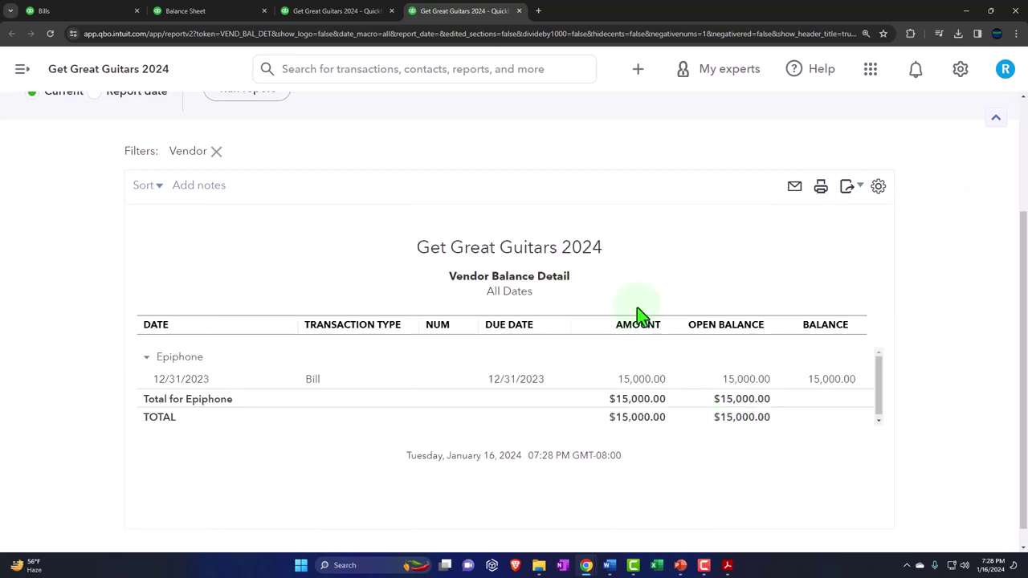
pyautogui.click(223, 11)
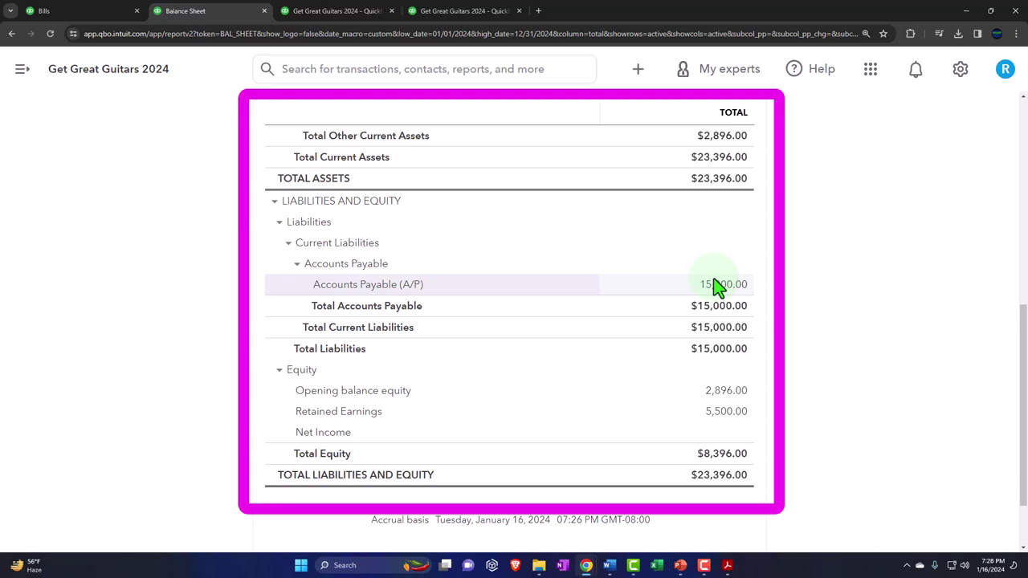
# Open the Vendors list under Expenses in the first browser tab, with the navigation menu collapsed, and check Epiphone's open balance.
pyautogui.click(104, 18)
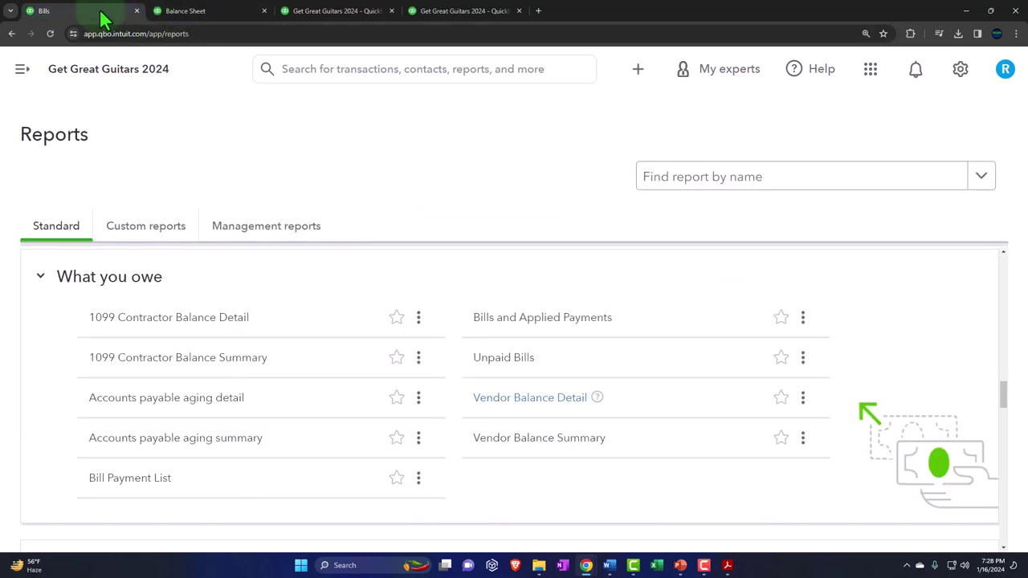
pyautogui.click(23, 69)
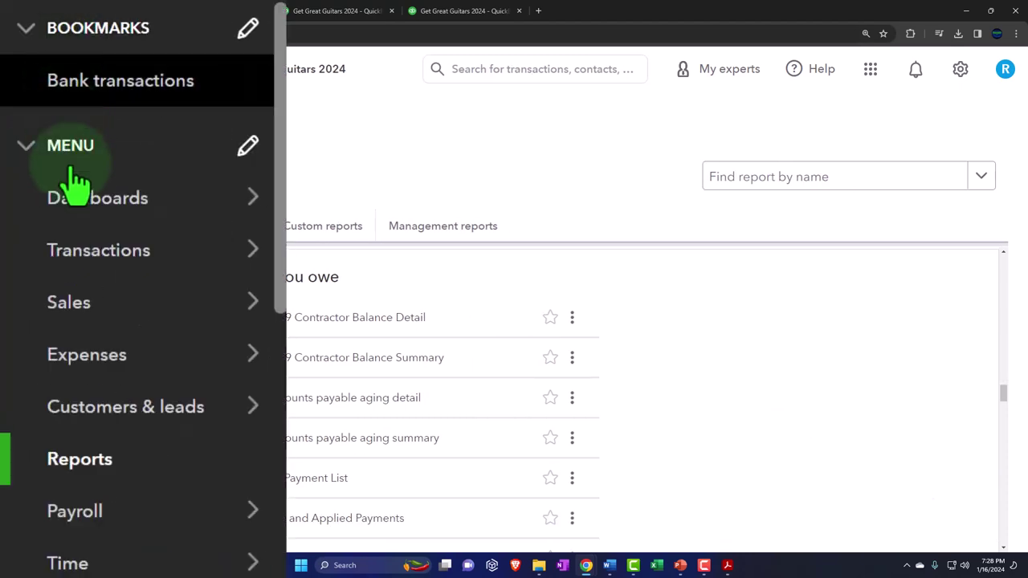
pyautogui.click(104, 368)
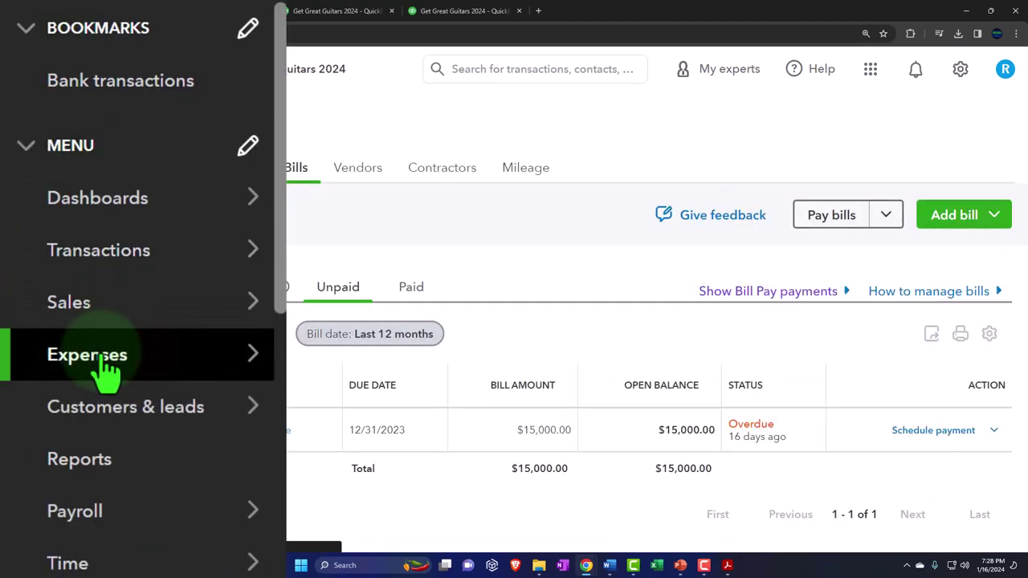
pyautogui.click(353, 182)
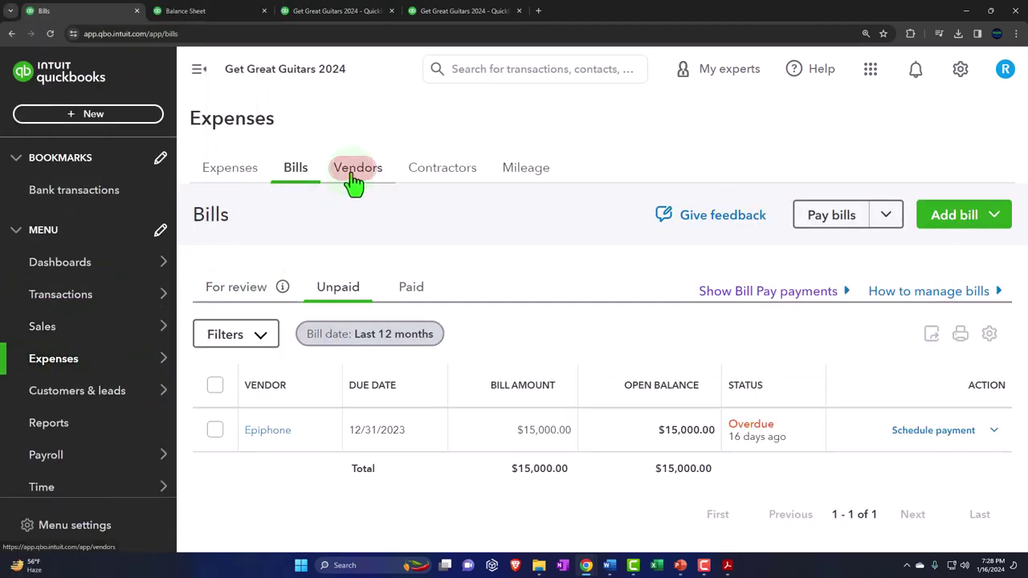
pyautogui.click(198, 69)
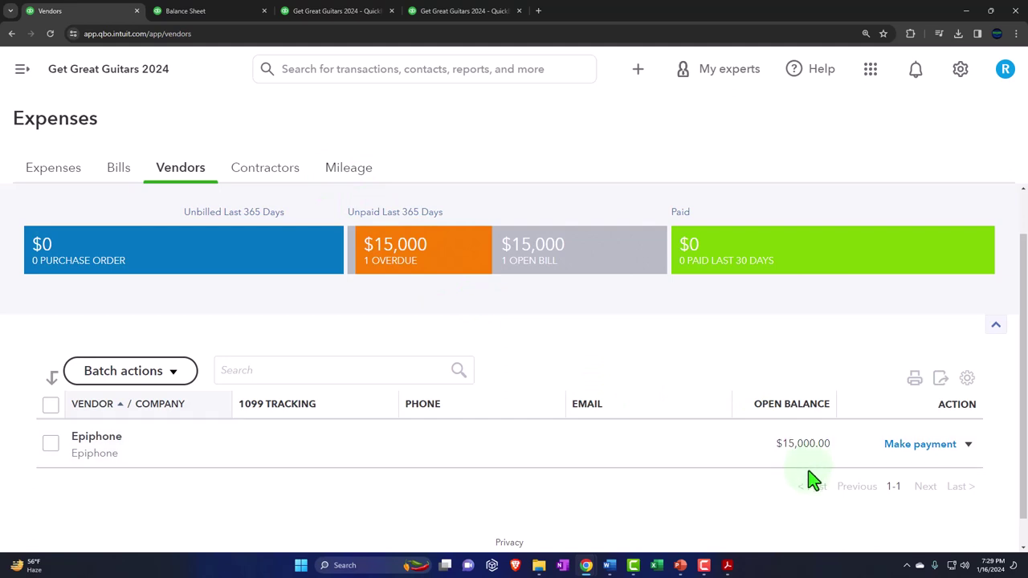
# Compare Accounts Payable on the Balance Sheet with the vendor total in the Vendor Balance Detail report again.
pyautogui.click(218, 12)
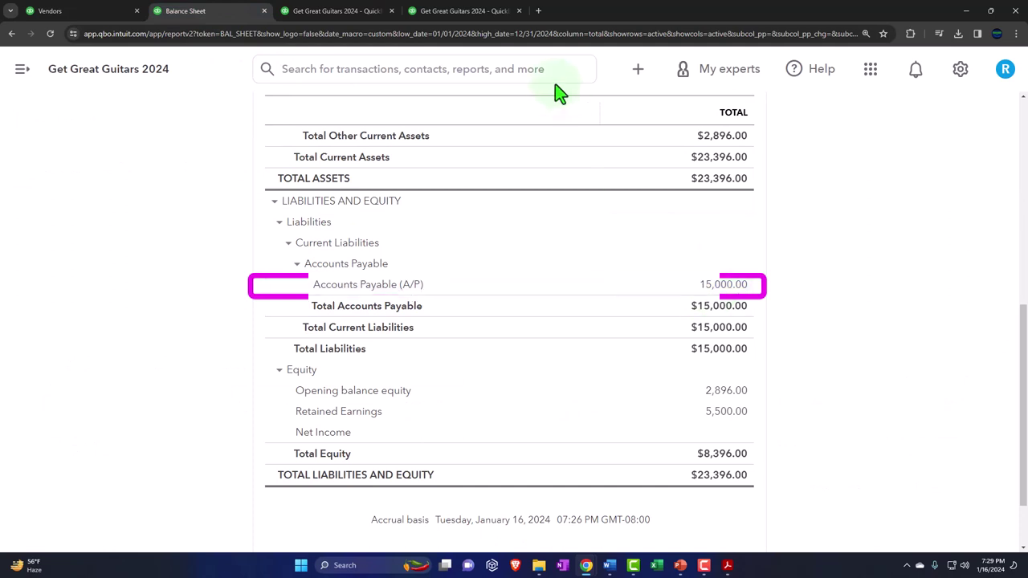
pyautogui.click(470, 11)
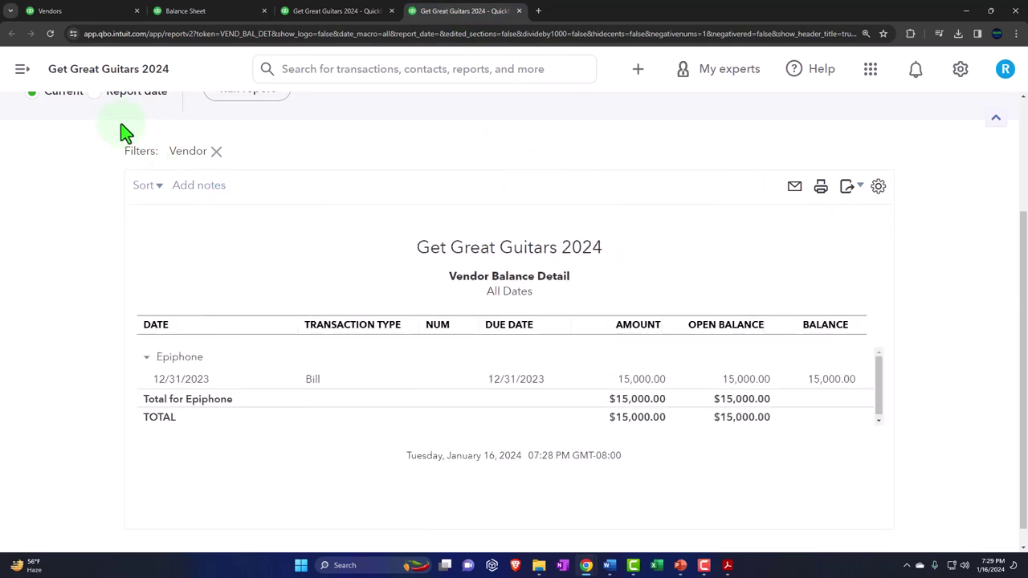
pyautogui.click(21, 72)
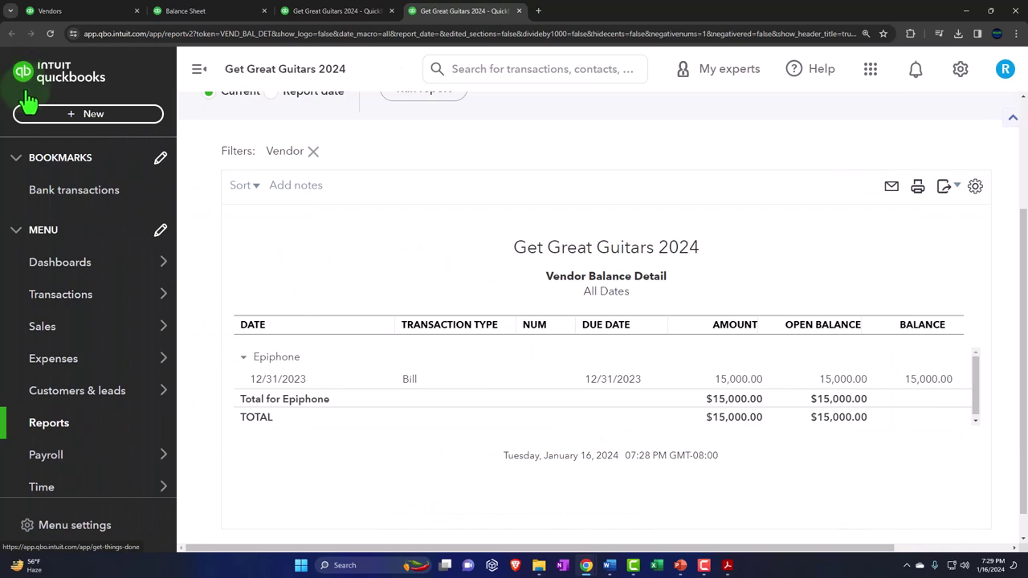
pyautogui.moveTo(61, 309)
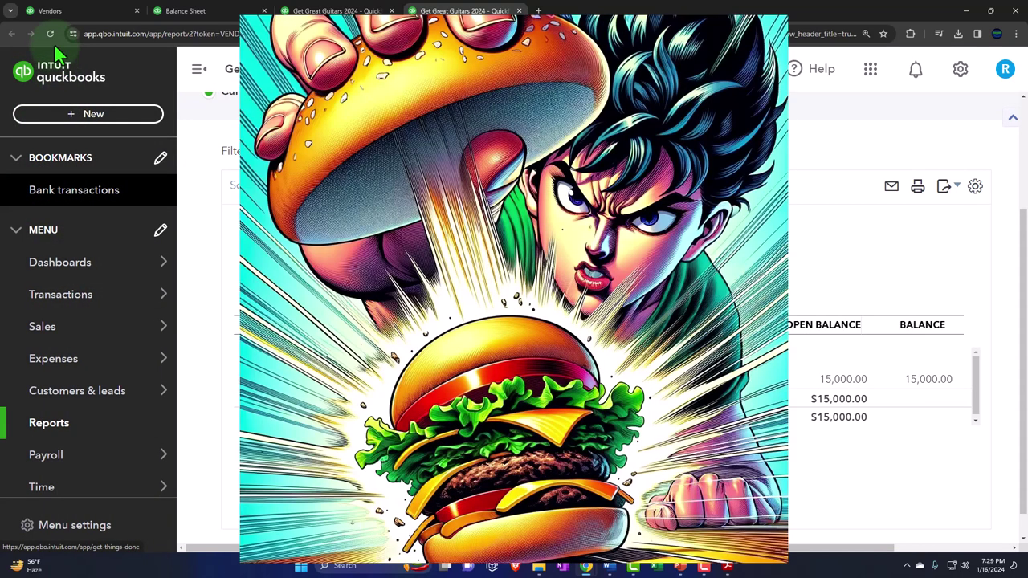
# Return to the Vendors browser tab and open the Reports page with the navigation menu collapsed.
pyautogui.click(50, 12)
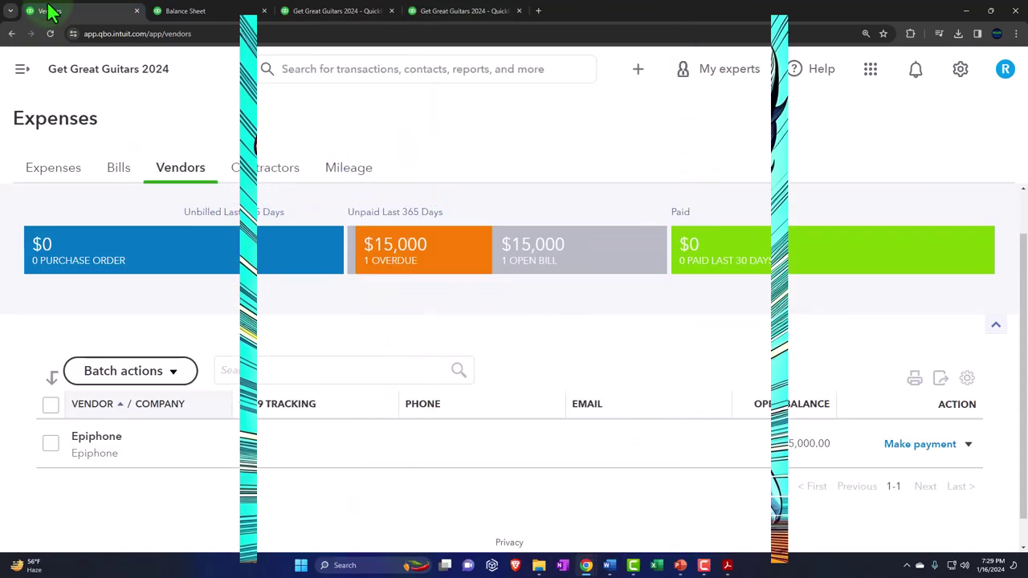
pyautogui.click(22, 70)
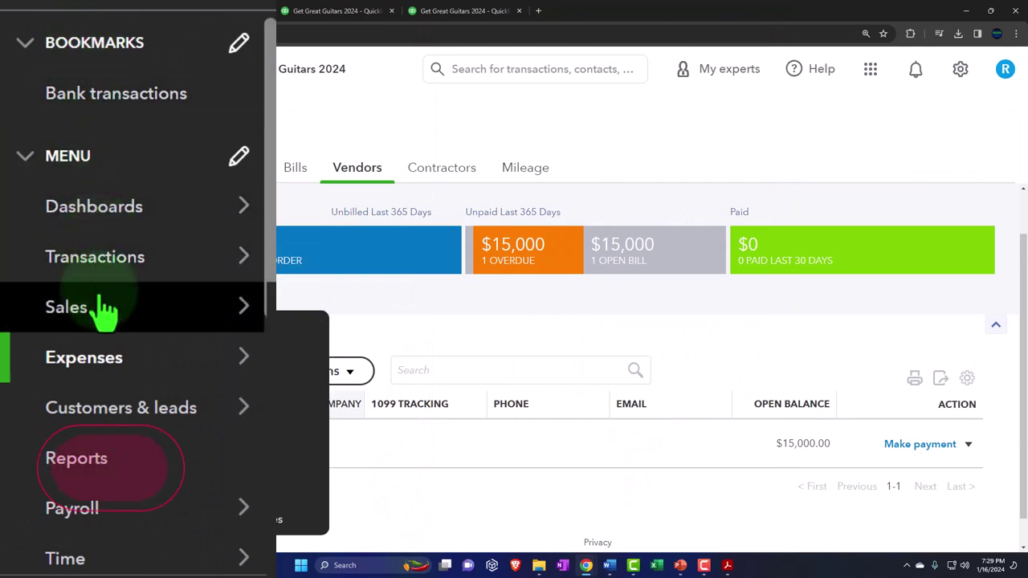
pyautogui.click(76, 459)
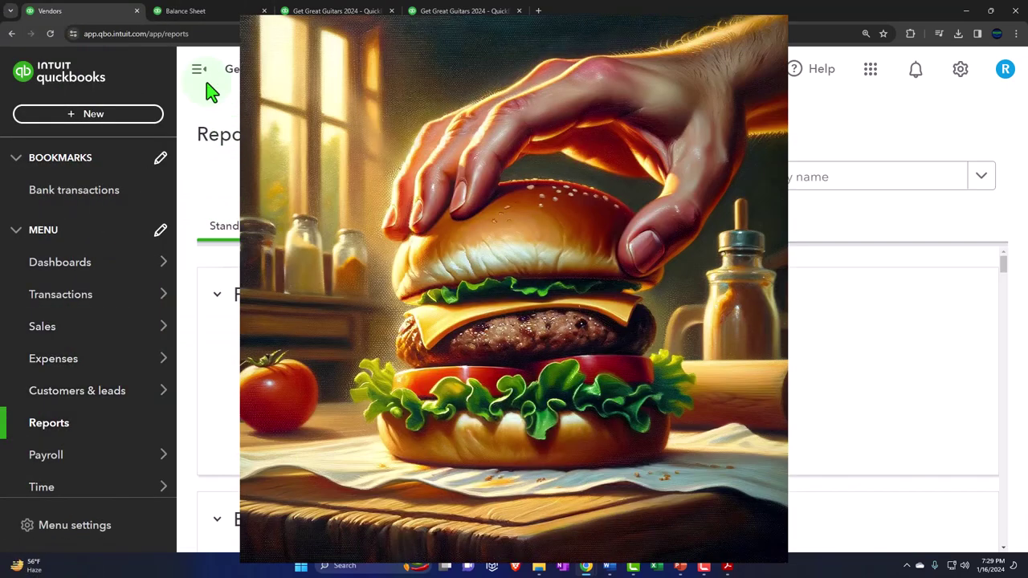
pyautogui.click(202, 71)
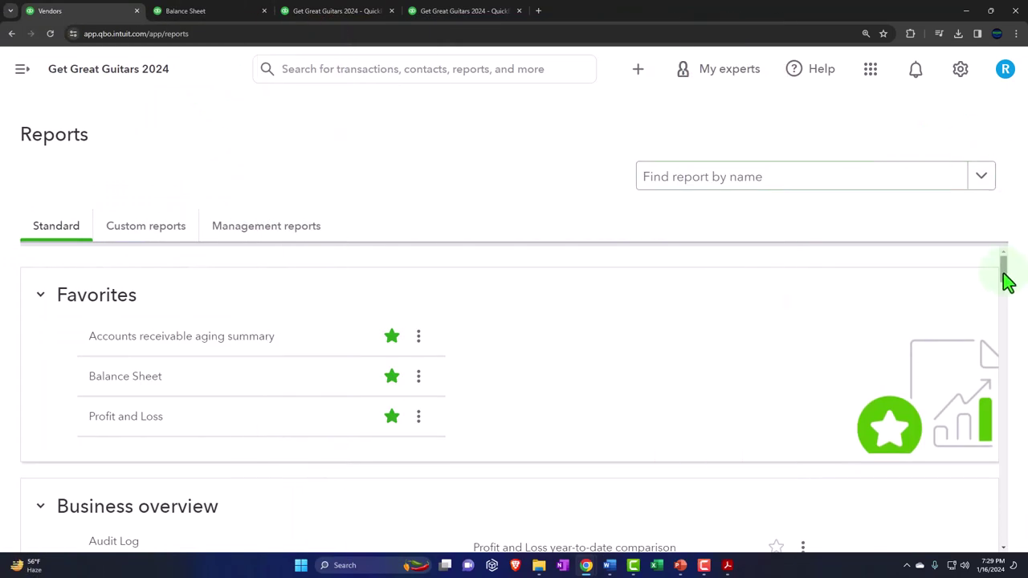
# Open the Trial Balance from the For my accountant reports in a new browser tab, with the navigation menu collapsed there.
pyautogui.moveTo(1008, 281); pyautogui.dragTo(993, 549)
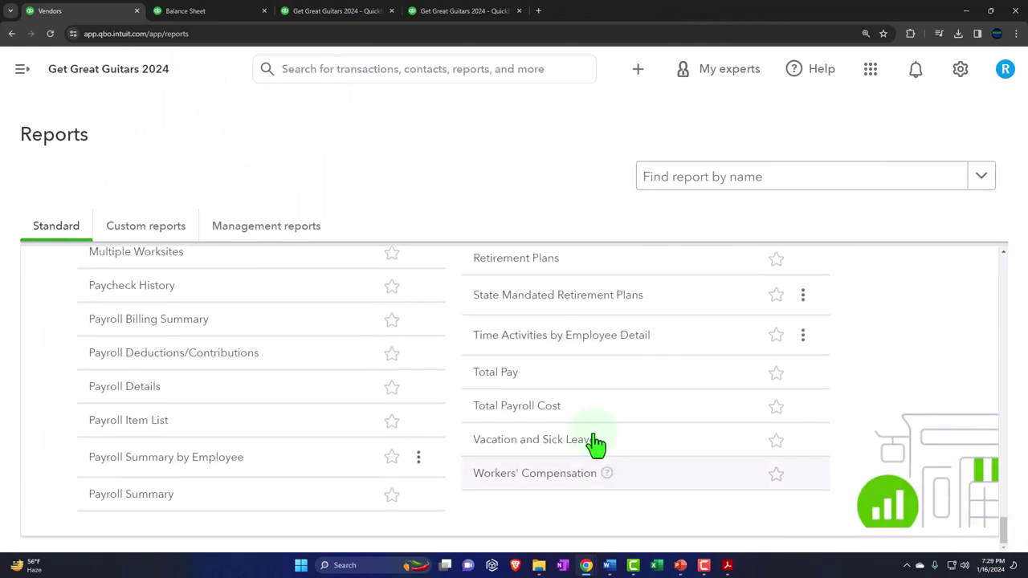
pyautogui.scroll(10, 602, 504)
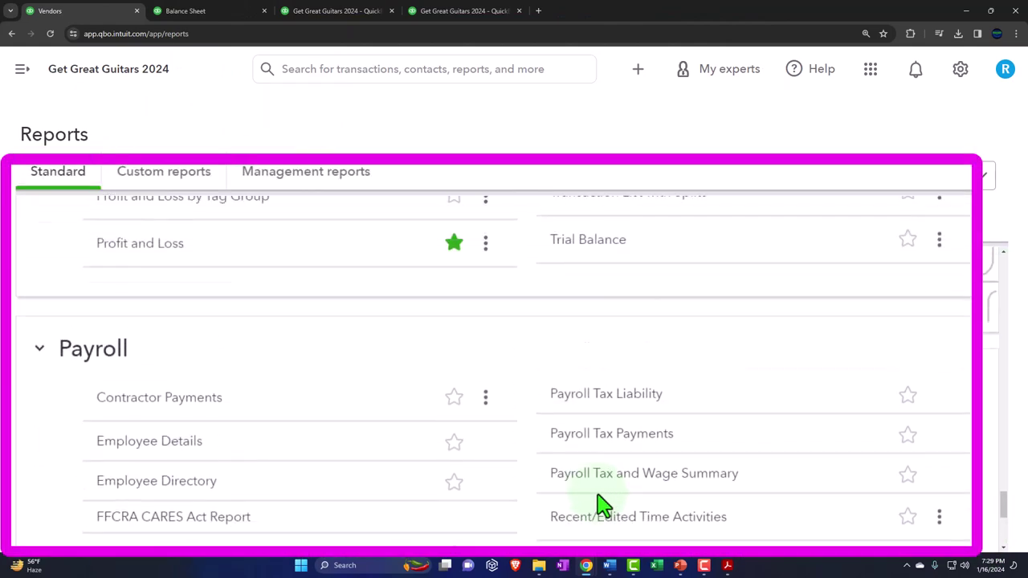
pyautogui.scroll(5, 603, 505)
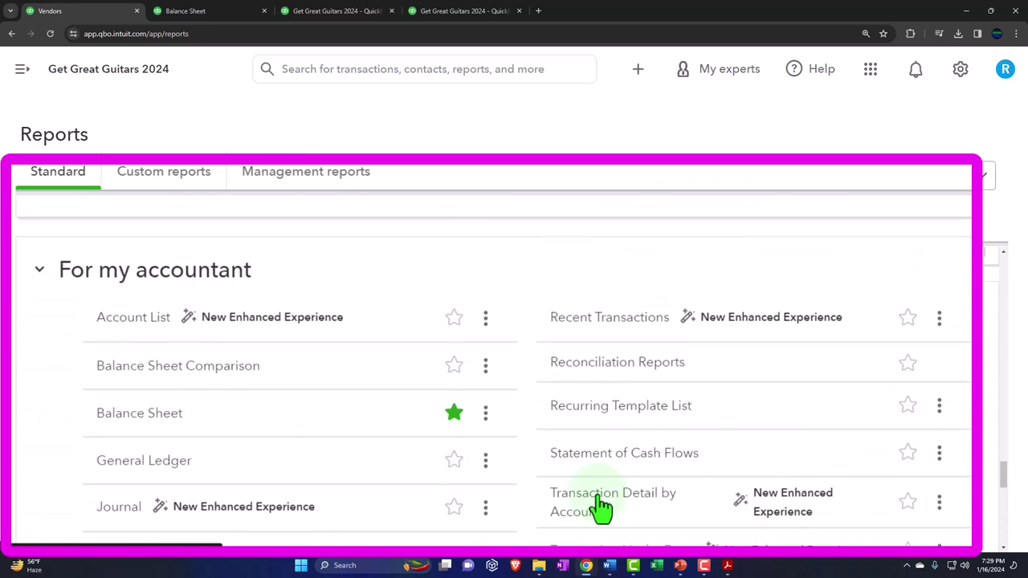
pyautogui.scroll(-3, 471, 344)
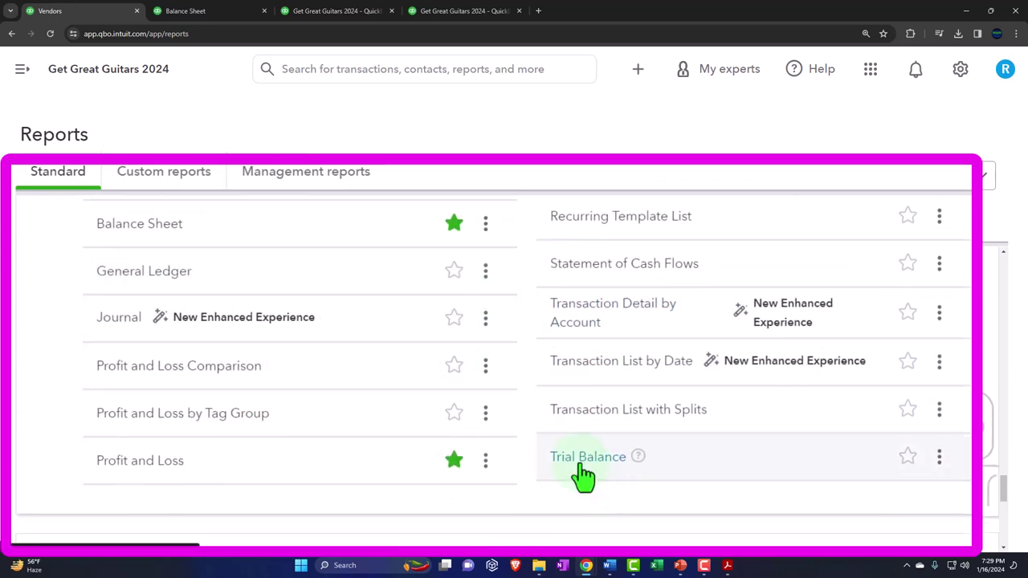
pyautogui.rightClick(579, 466)
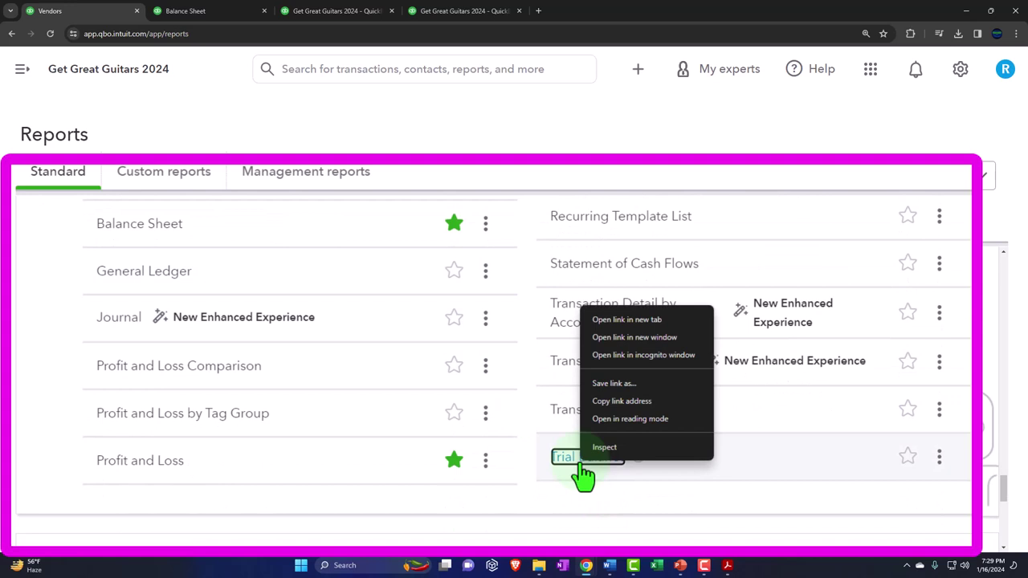
pyautogui.click(620, 324)
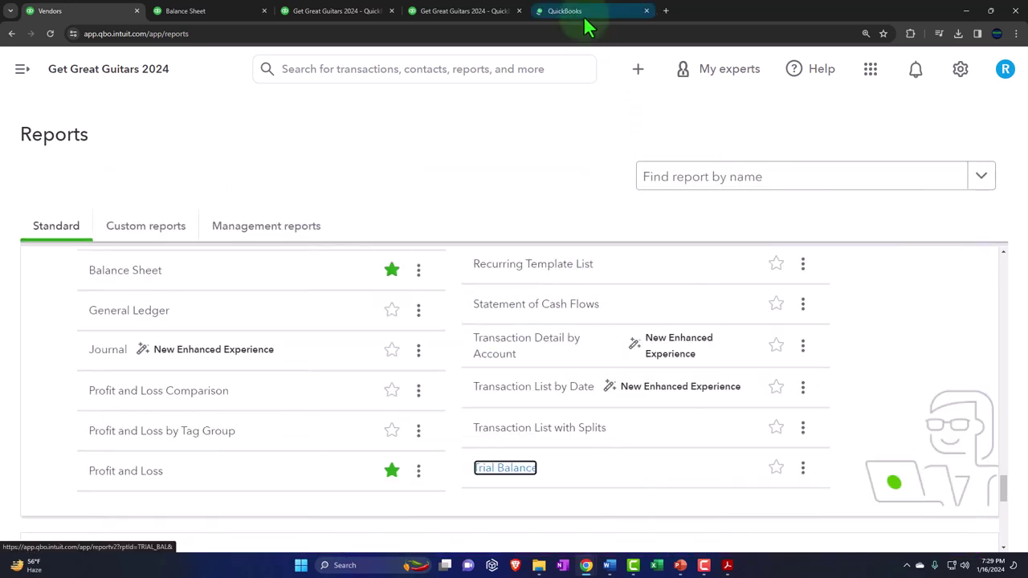
pyautogui.click(581, 18)
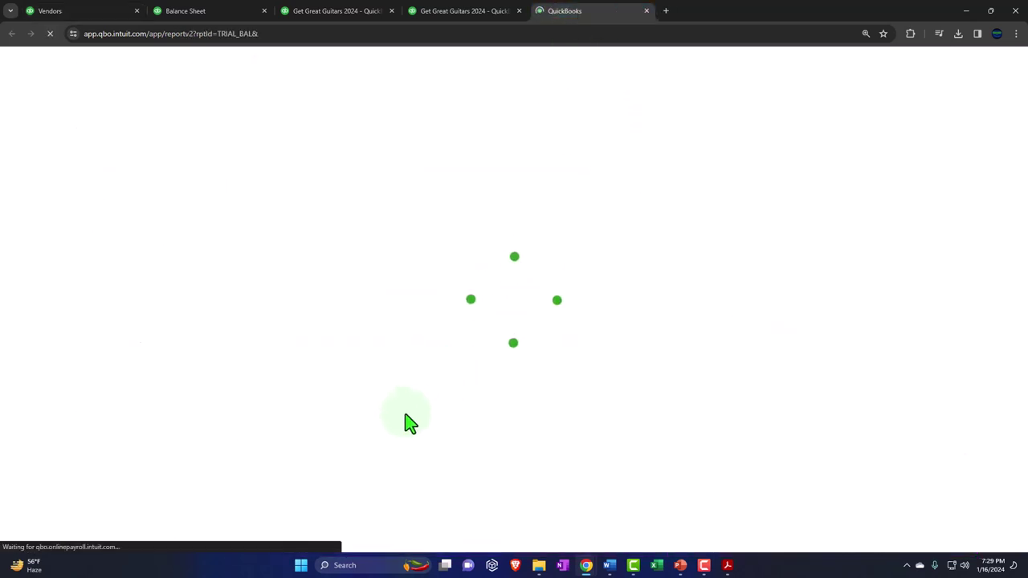
pyautogui.scroll(-2, 385, 394)
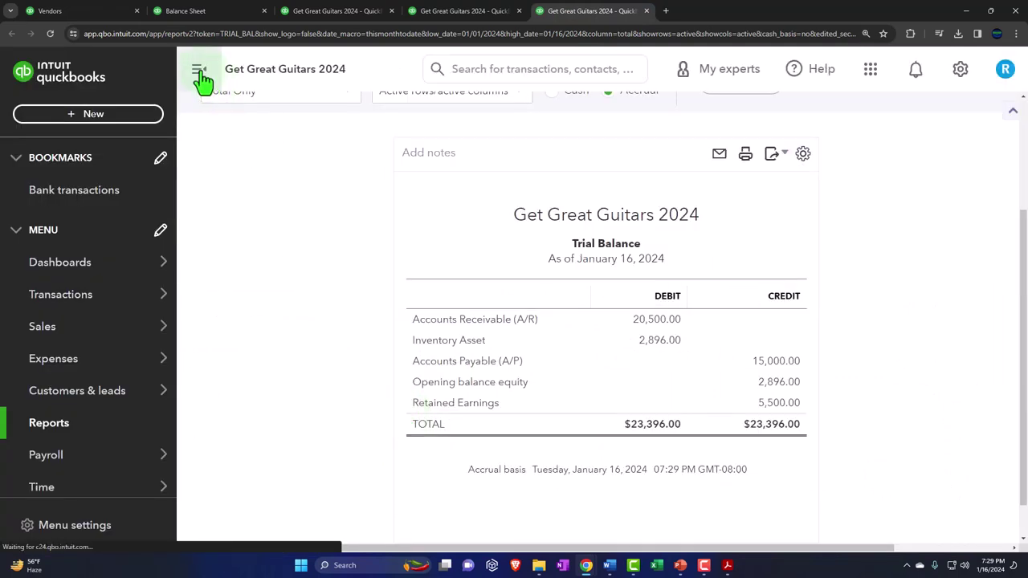
pyautogui.click(199, 70)
# Run the Trial Balance for 01/01/2023 to 12/31/2023 and review its debit and credit balances.
pyautogui.scroll(2, 314, 230)
pyautogui.moveTo(325, 184); pyautogui.dragTo(108, 380)
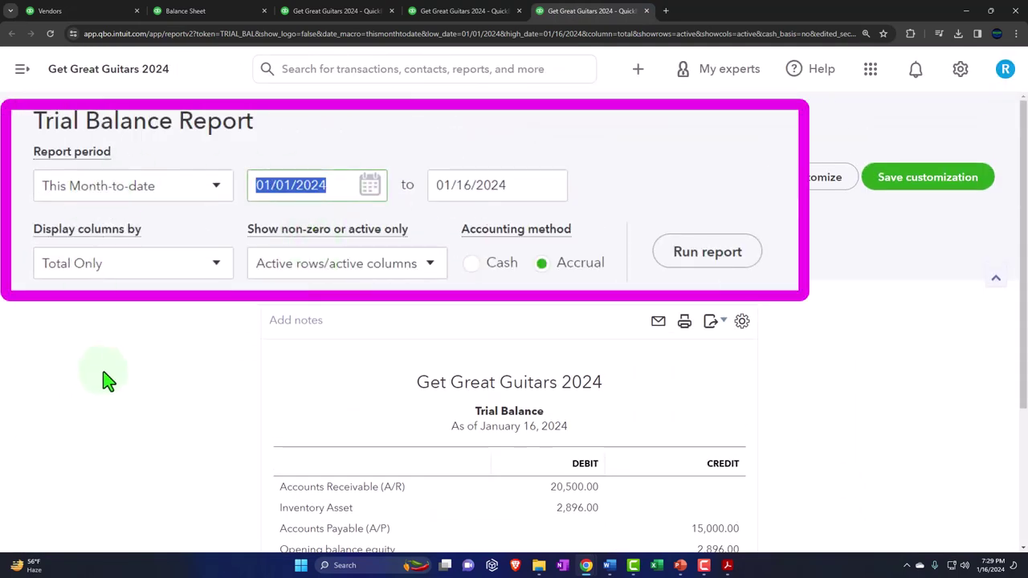
pyautogui.write('0101')
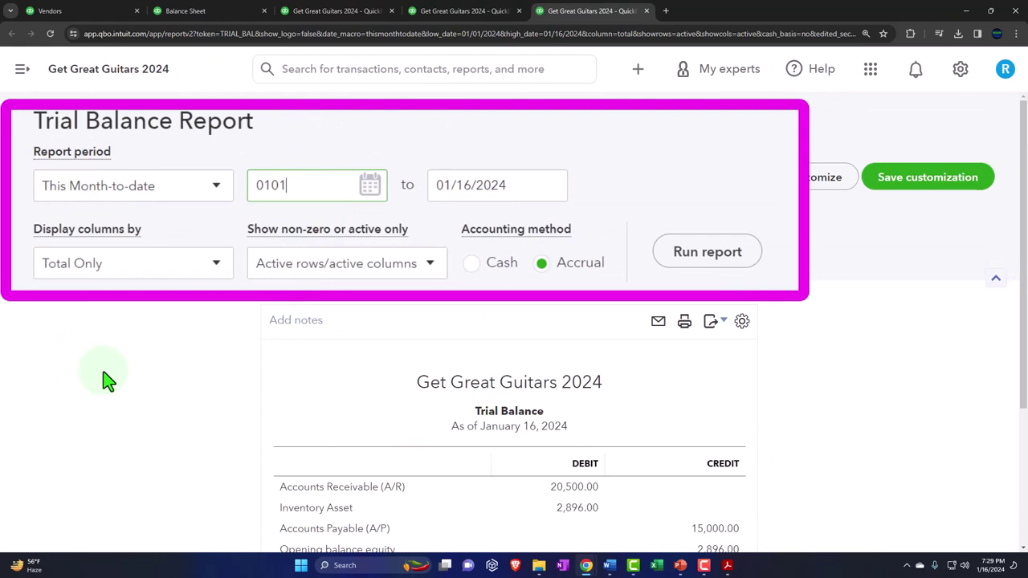
pyautogui.press('Tab')
pyautogui.write('123')
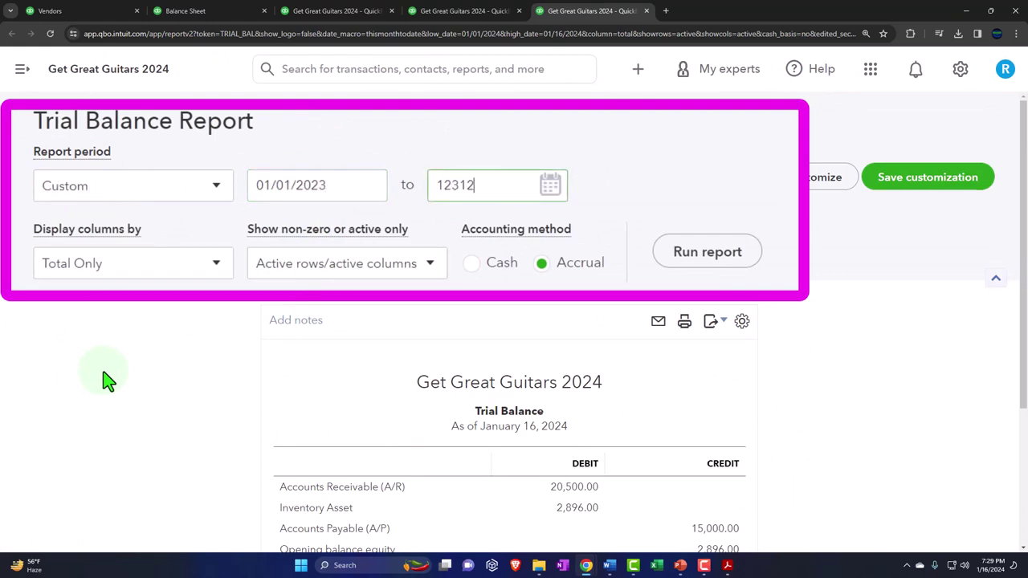
pyautogui.write('12')
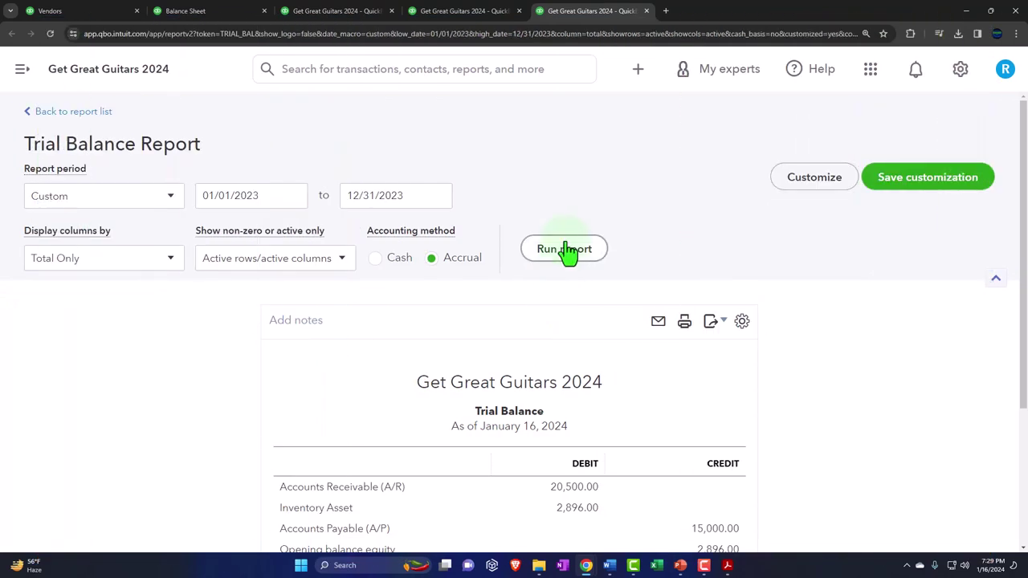
pyautogui.click(565, 249)
pyautogui.scroll(-2, 381, 316)
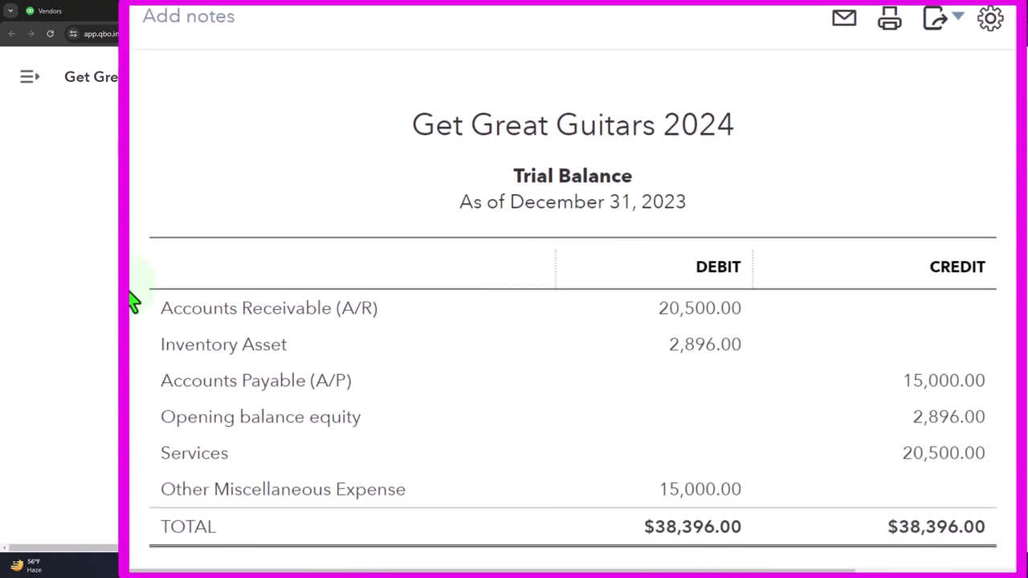
pyautogui.scroll(-1, 135, 301)
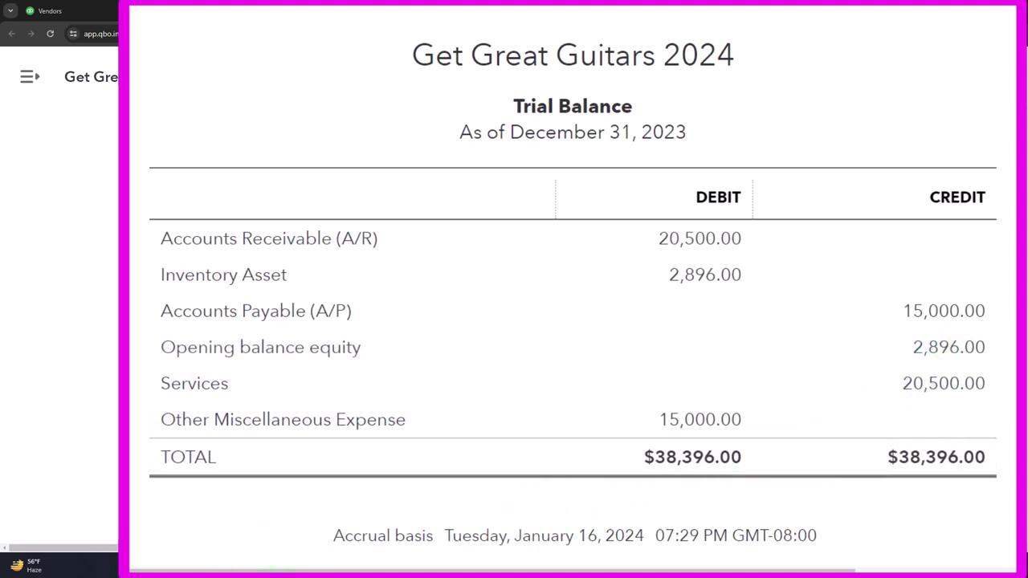
pyautogui.press('super+s')
pyautogui.click(300, 122)
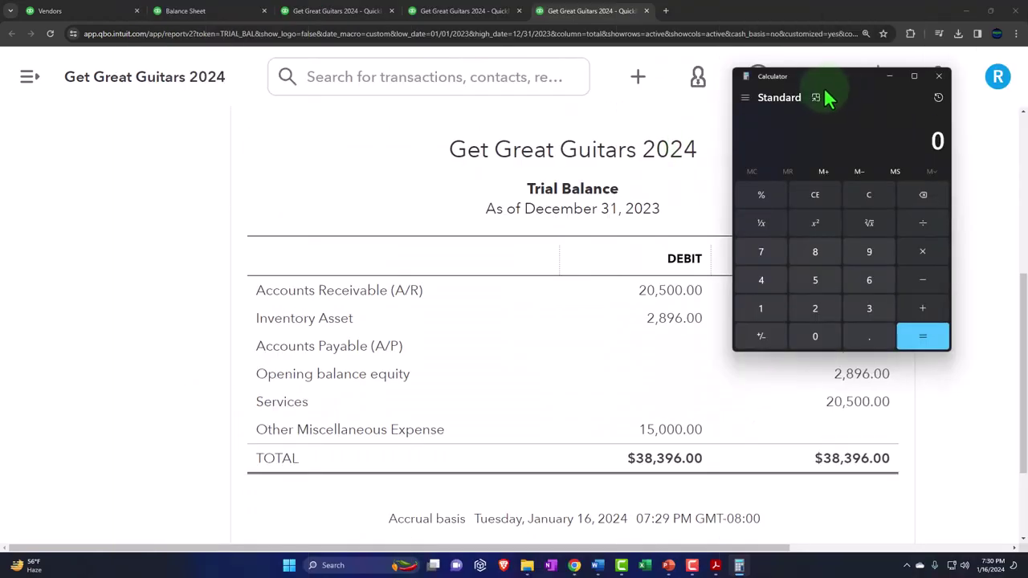
pyautogui.click(817, 97)
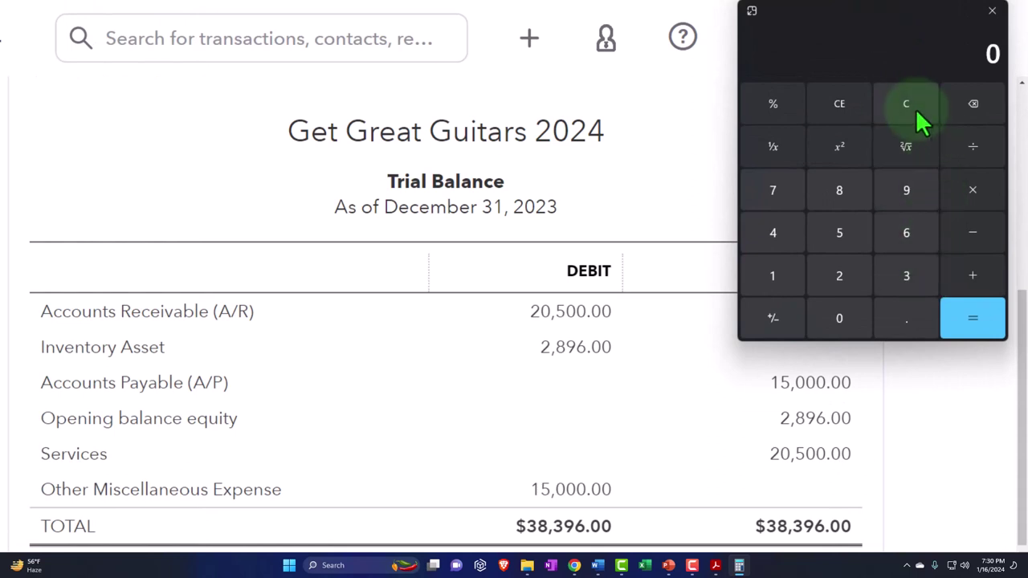
pyautogui.write('20500')
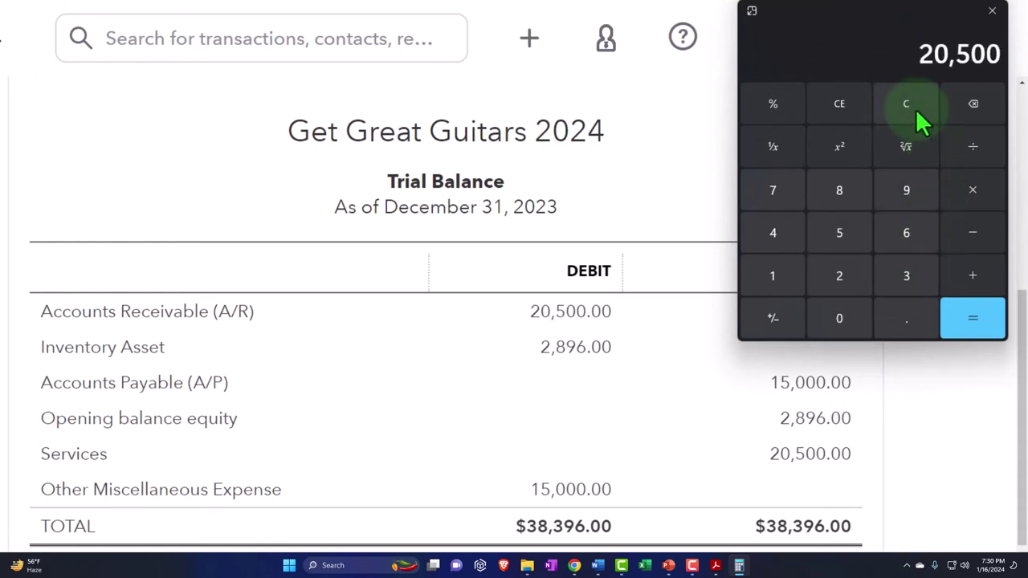
pyautogui.write('-15000')
pyautogui.press('Return')
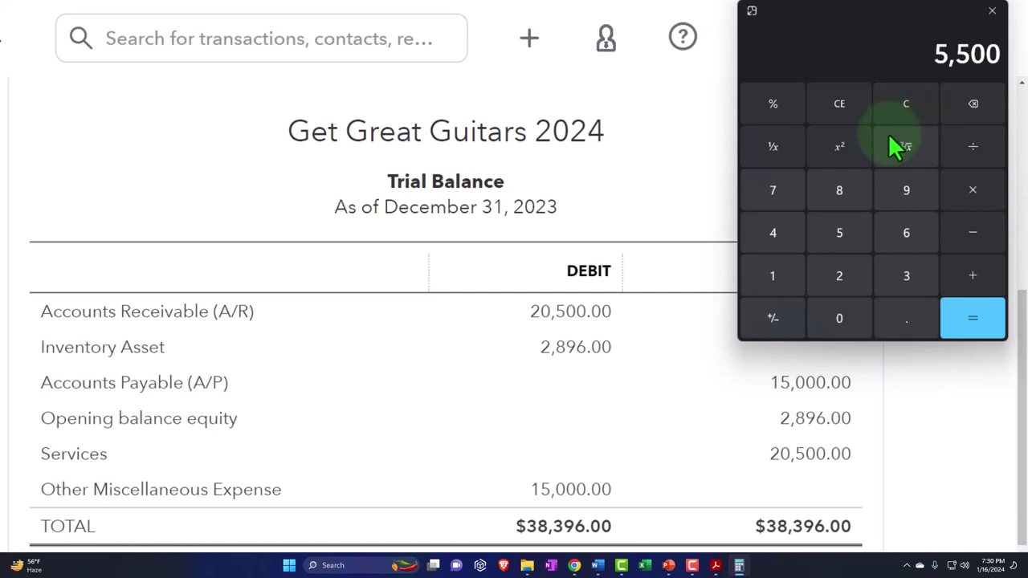
# Run the Balance Sheet for 01/01/2023 to 12/31/2023 and review Retained Earnings and Net Income in its equity section.
pyautogui.click(185, 11)
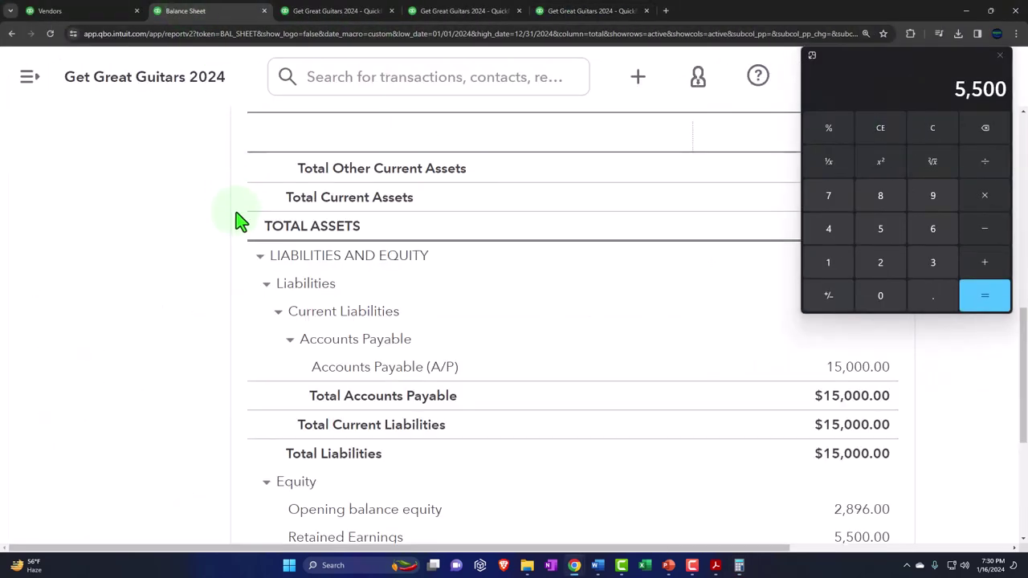
pyautogui.scroll(10, 236, 212)
pyautogui.click(349, 254)
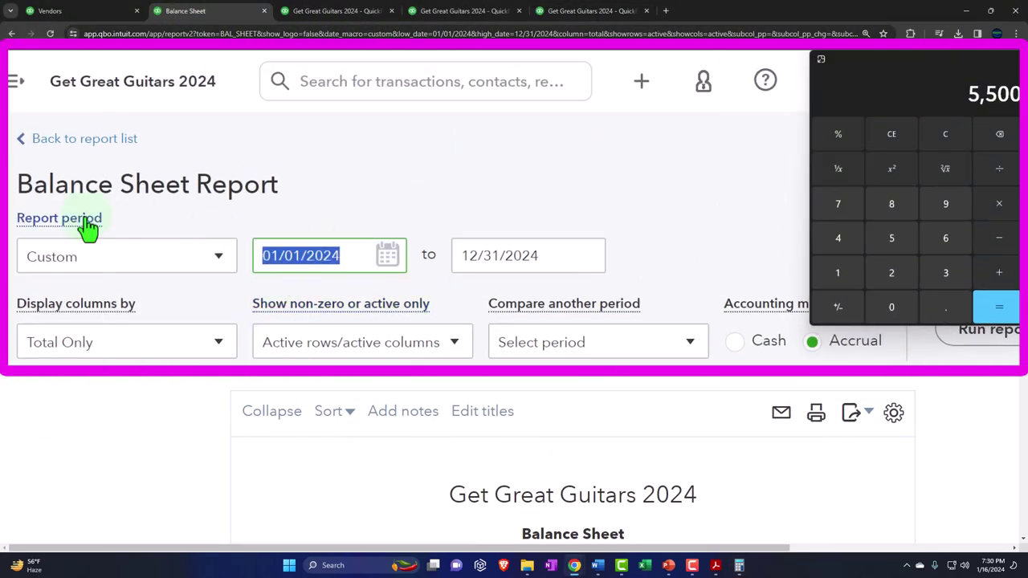
pyautogui.write('010')
pyautogui.press('Tab')
pyautogui.write('1')
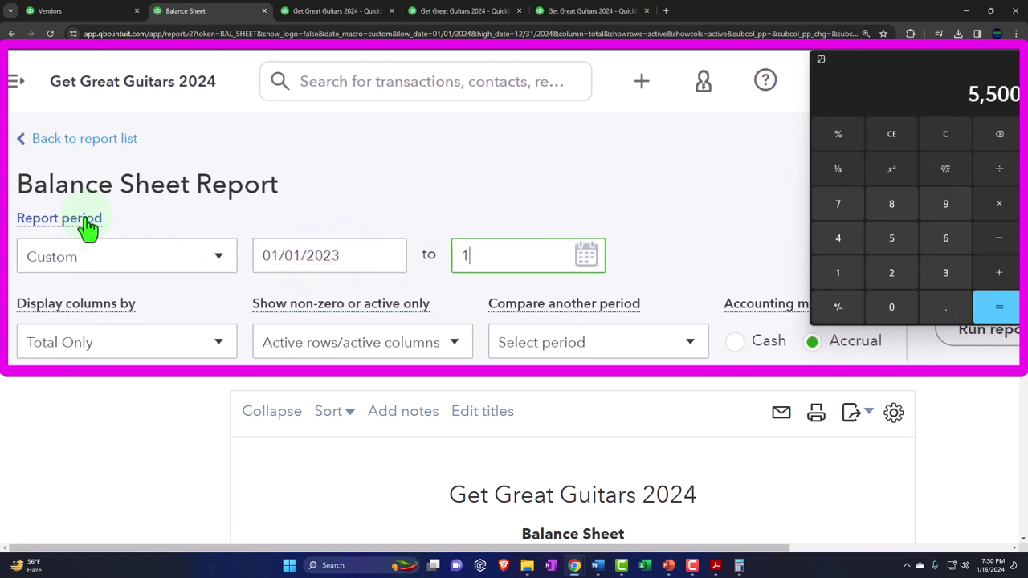
pyautogui.write('2/31/2023')
pyautogui.press('Tab')
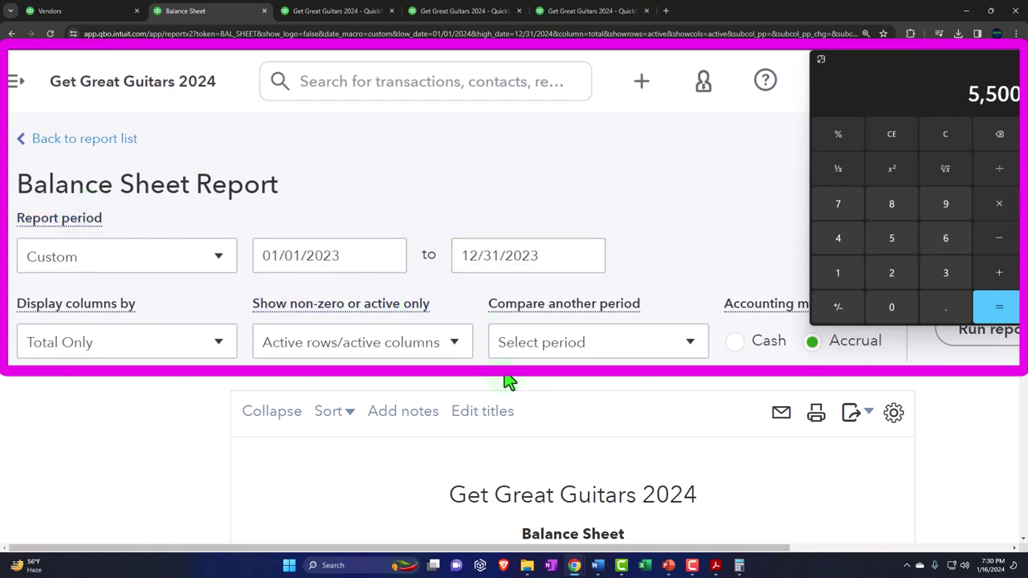
pyautogui.click(972, 353)
pyautogui.scroll(-10, 516, 413)
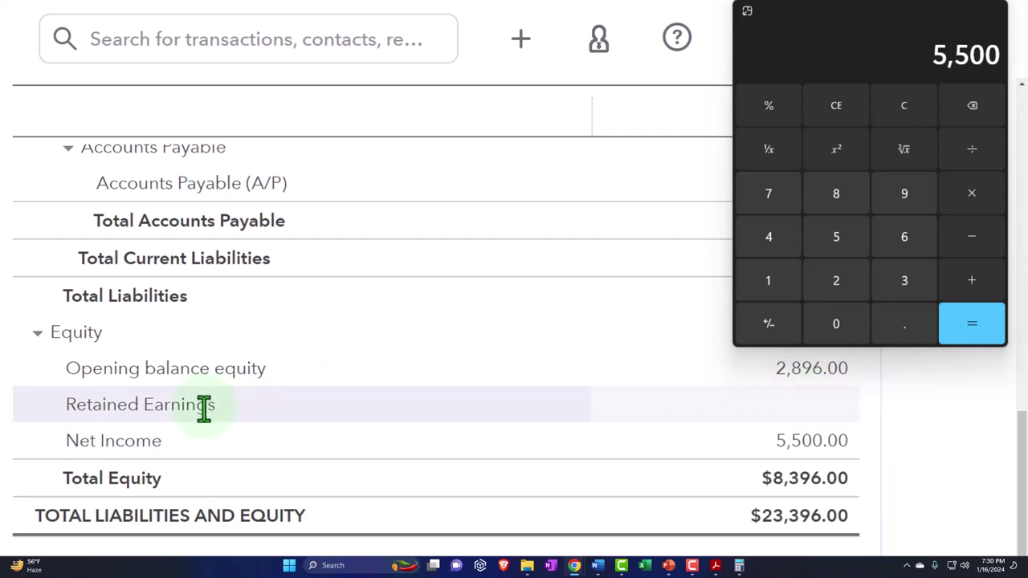
# Run the Profit and Loss report for 01/01/2023 to 12/31/2023 and review its income, other expenses and net income with the calculator out of view.
pyautogui.click(328, 11)
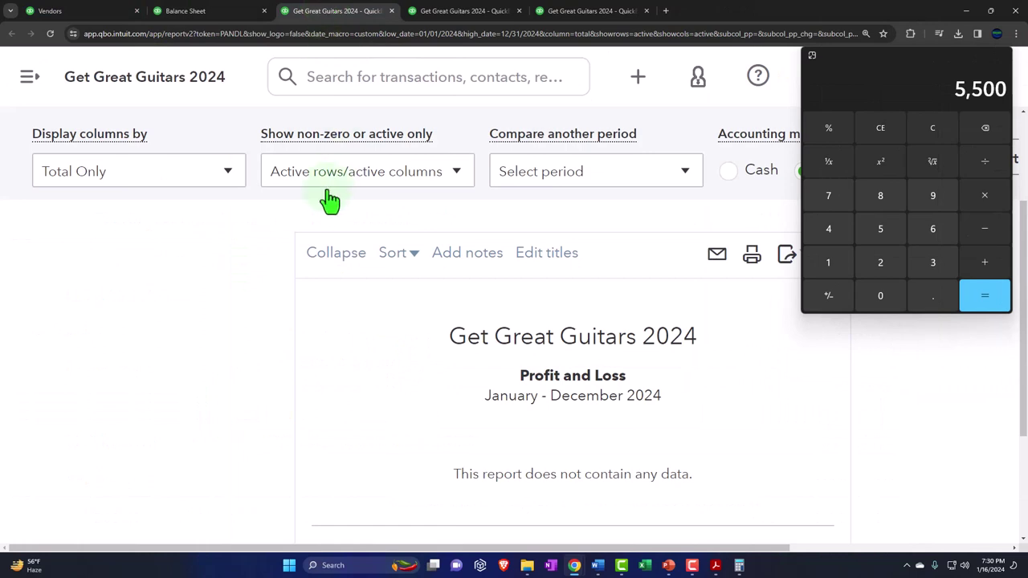
pyautogui.scroll(2, 498, 213)
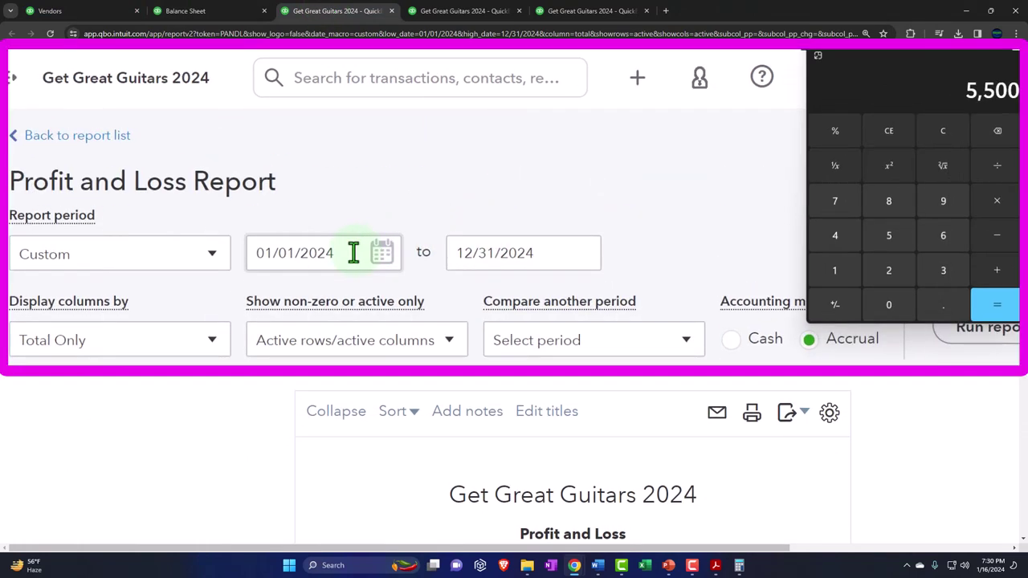
pyautogui.click(357, 245)
pyautogui.write('01/01/2023')
pyautogui.press('Tab')
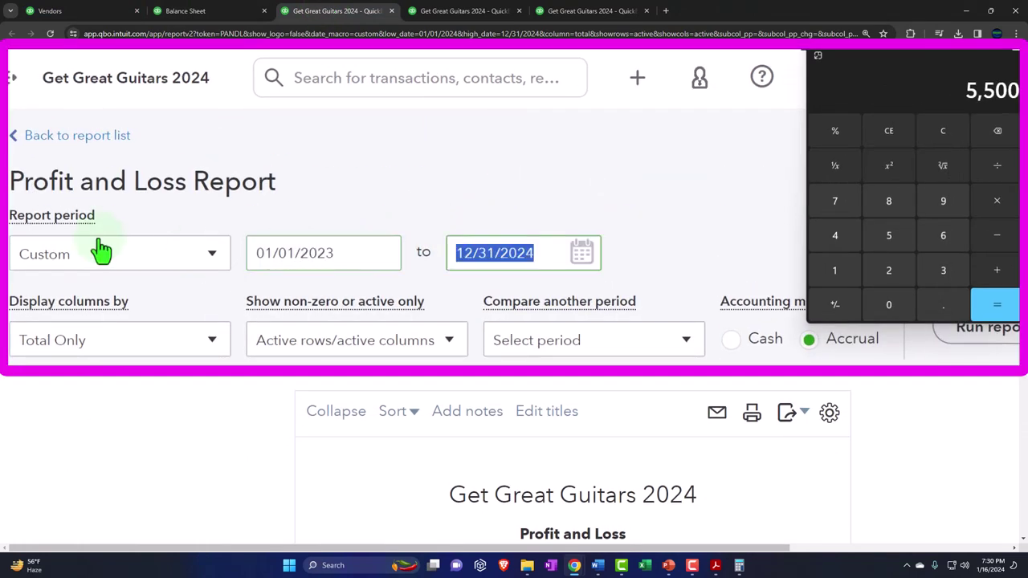
pyautogui.write('123')
pyautogui.press('Tab')
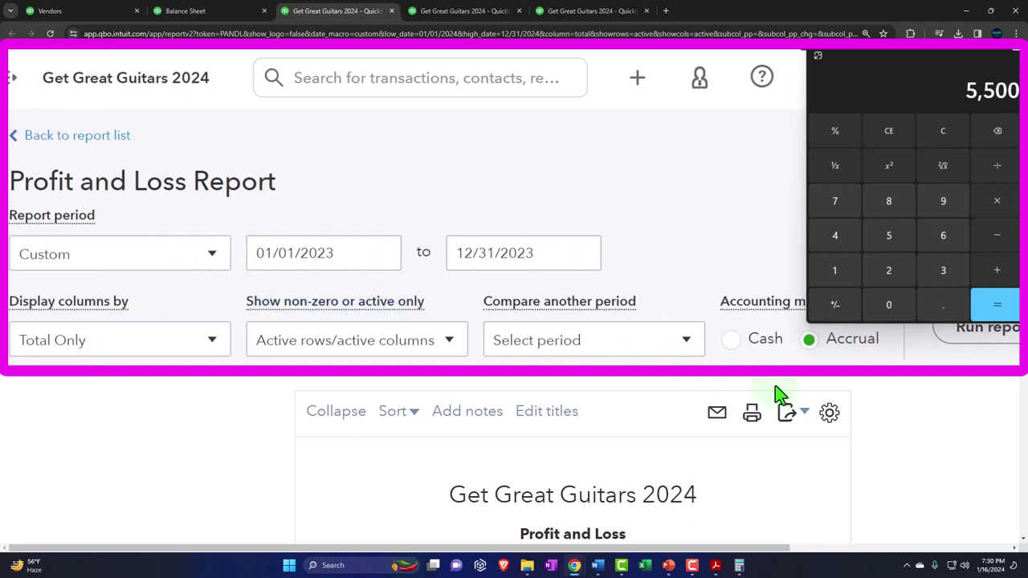
pyautogui.scroll(-5, 608, 427)
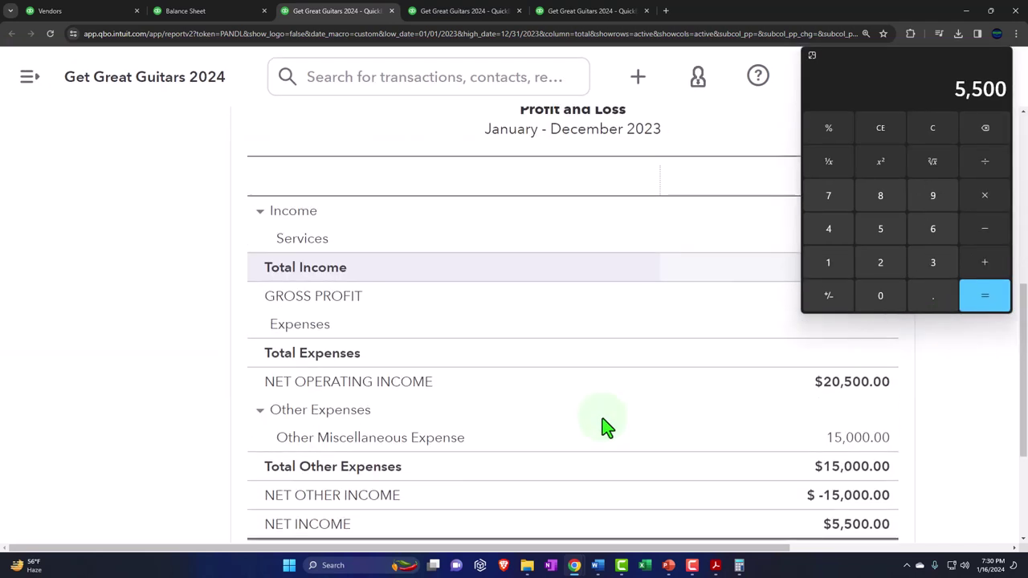
pyautogui.click(907, 77)
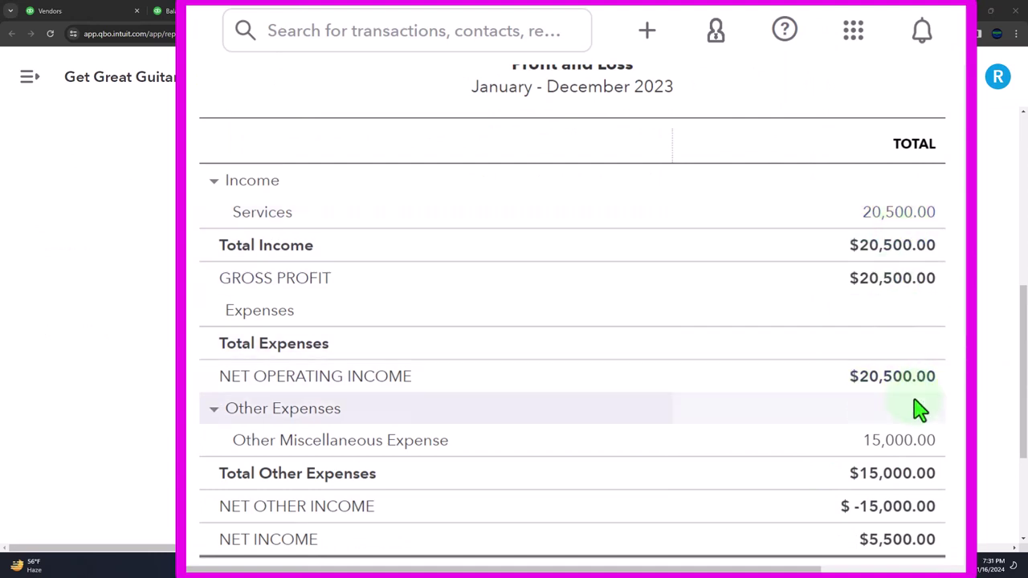
pyautogui.scroll(-2, 915, 411)
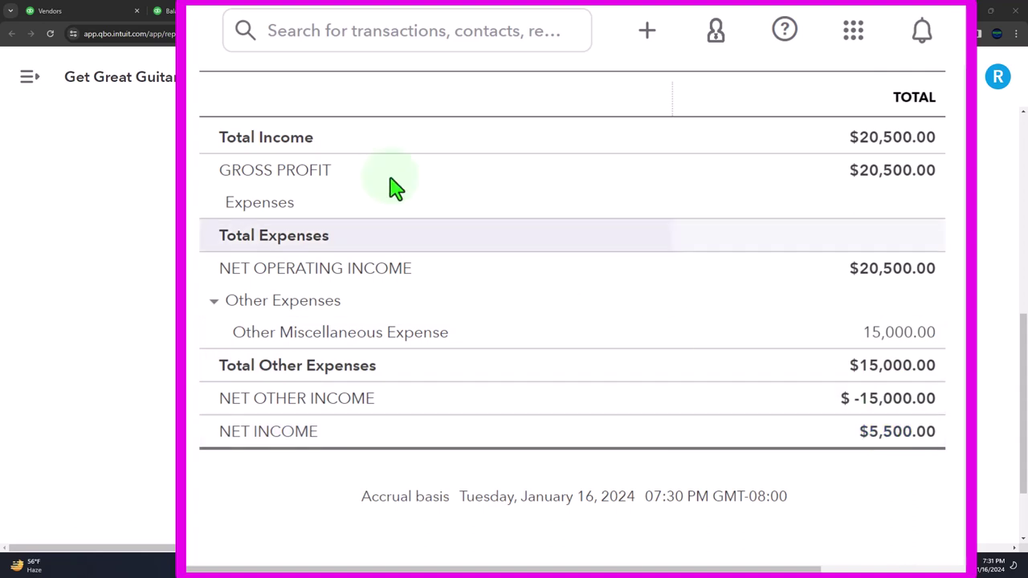
# Compare the equity section of the 2023 Balance Sheet with the income and expense accounts on the Trial Balance.
pyautogui.hotkey('alt', 'Left')
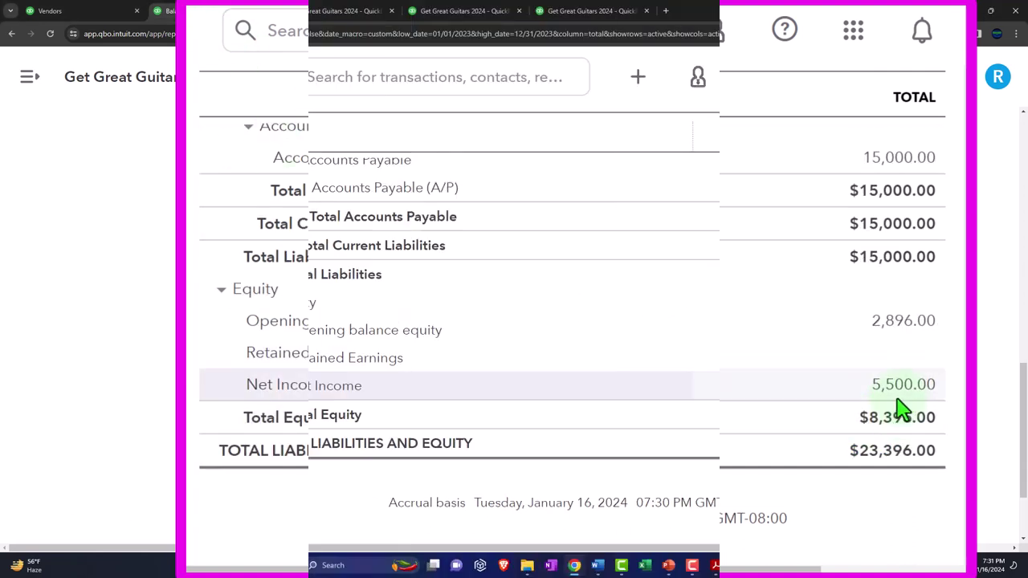
pyautogui.click(577, 16)
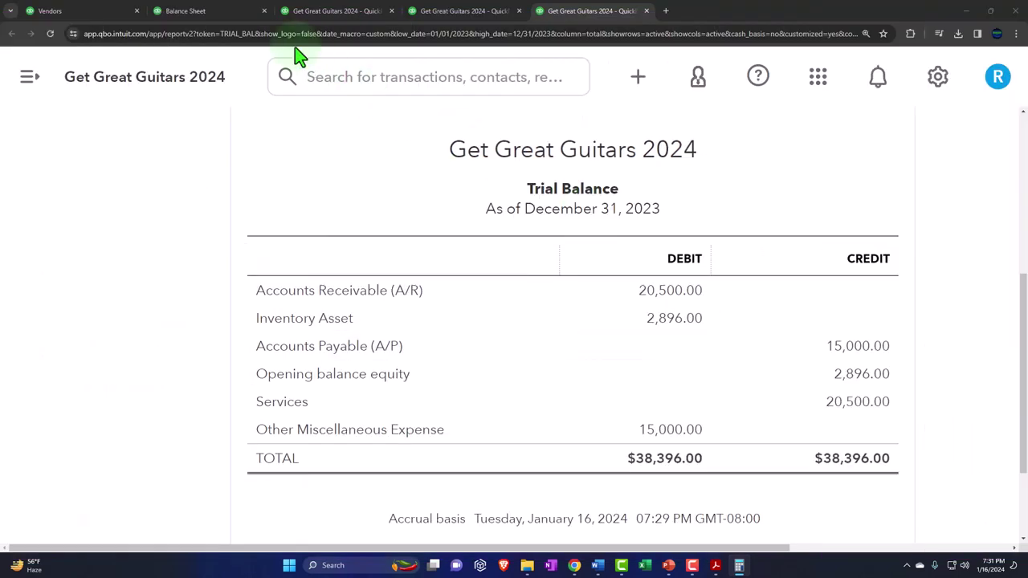
pyautogui.click(228, 11)
pyautogui.scroll(5, 180, 299)
pyautogui.scroll(4, 180, 299)
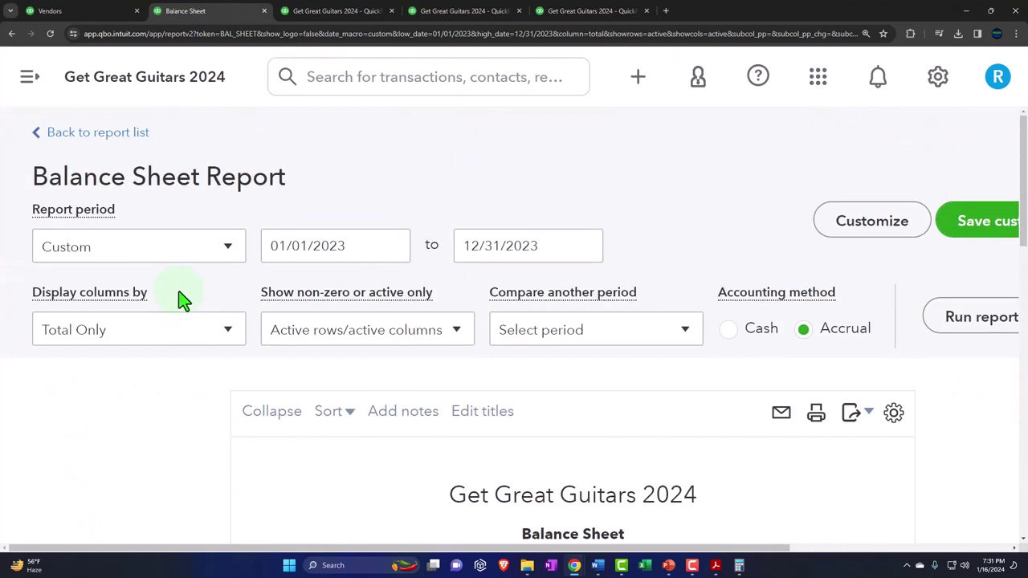
pyautogui.scroll(-10, 252, 340)
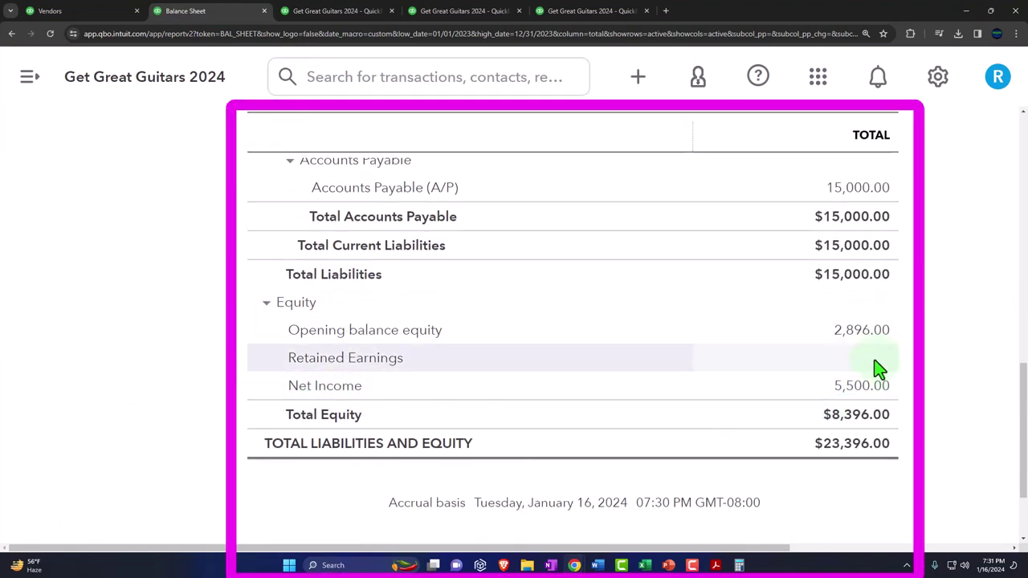
# Run the Balance Sheet for 01/01/2024 to 12/31/2024 and examine where the prior-year income appears in equity.
pyautogui.scroll(10, 872, 371)
pyautogui.moveTo(360, 248); pyautogui.dragTo(4, 281)
pyautogui.write('01/01/2024')
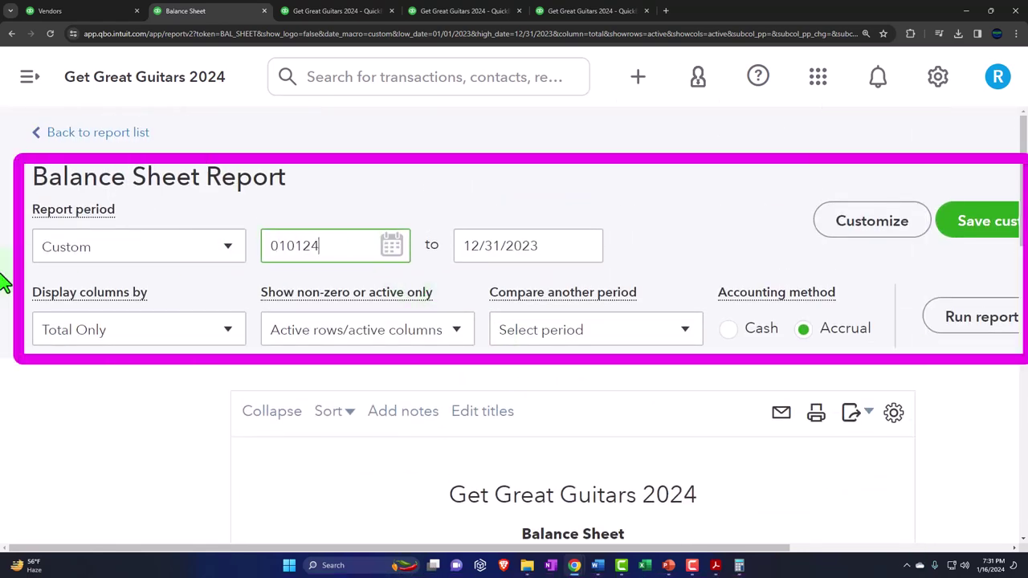
pyautogui.press('Tab')
pyautogui.write('1')
pyautogui.press('Tab')
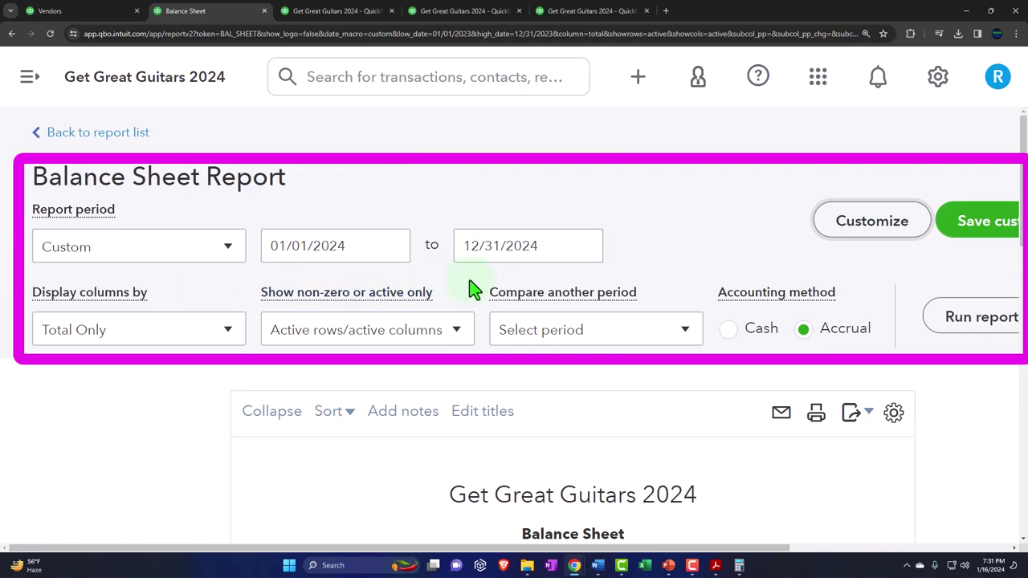
pyautogui.click(931, 318)
pyautogui.scroll(-10, 688, 391)
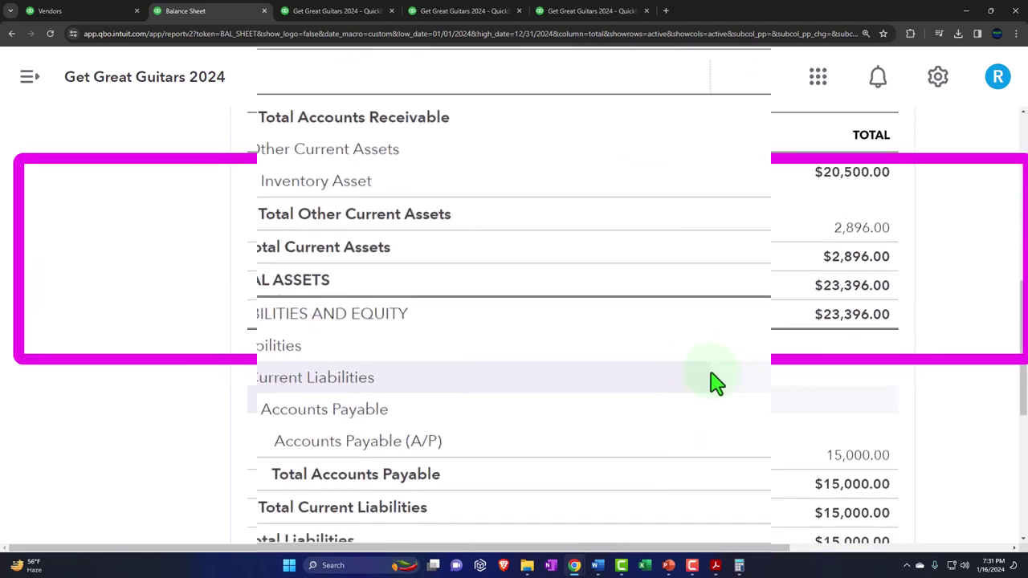
pyautogui.scroll(-1, 718, 384)
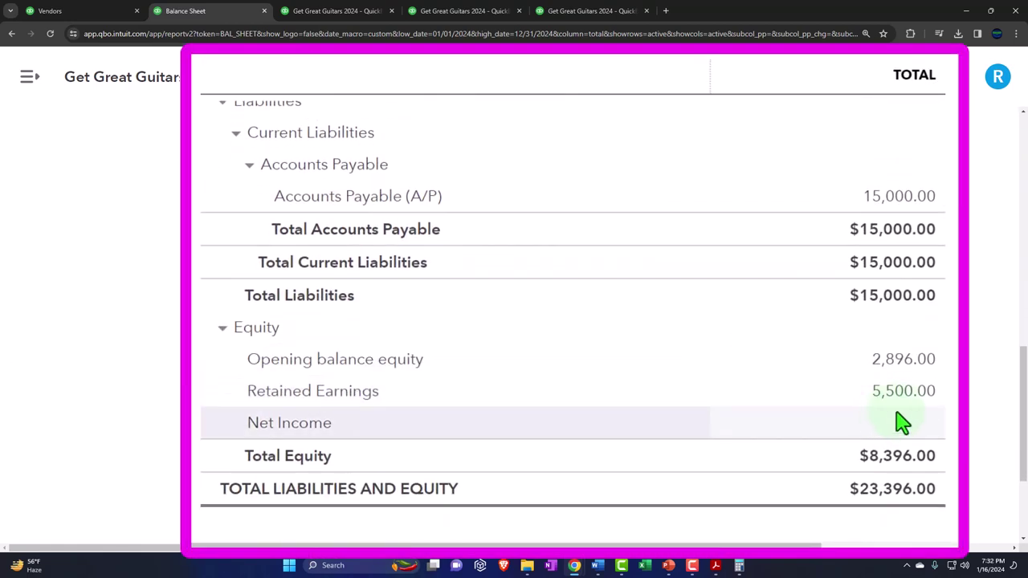
# Run the Profit and Loss report for 01/01/2024 to 12/31/2024.
pyautogui.click(332, 12)
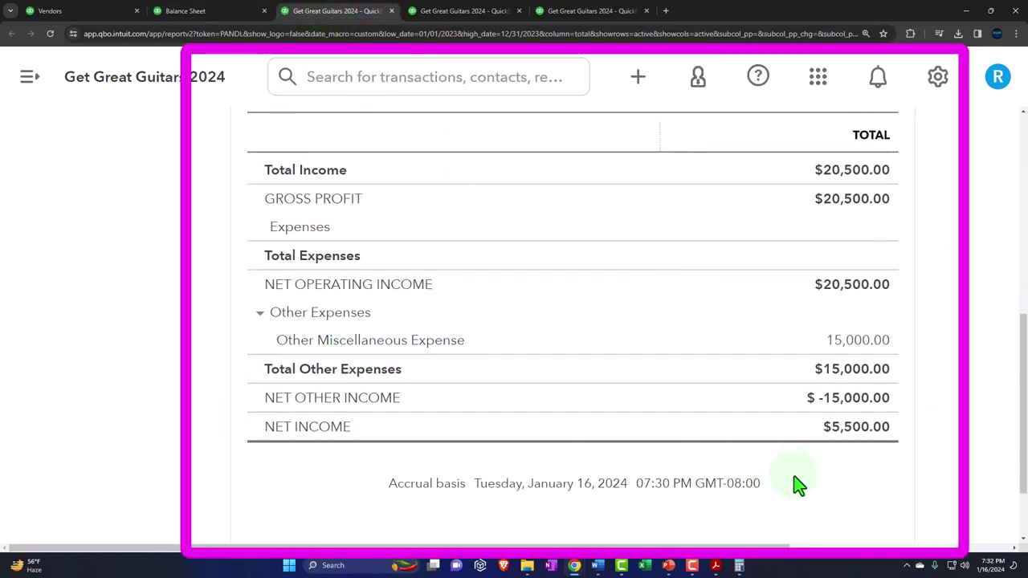
pyautogui.scroll(5, 798, 485)
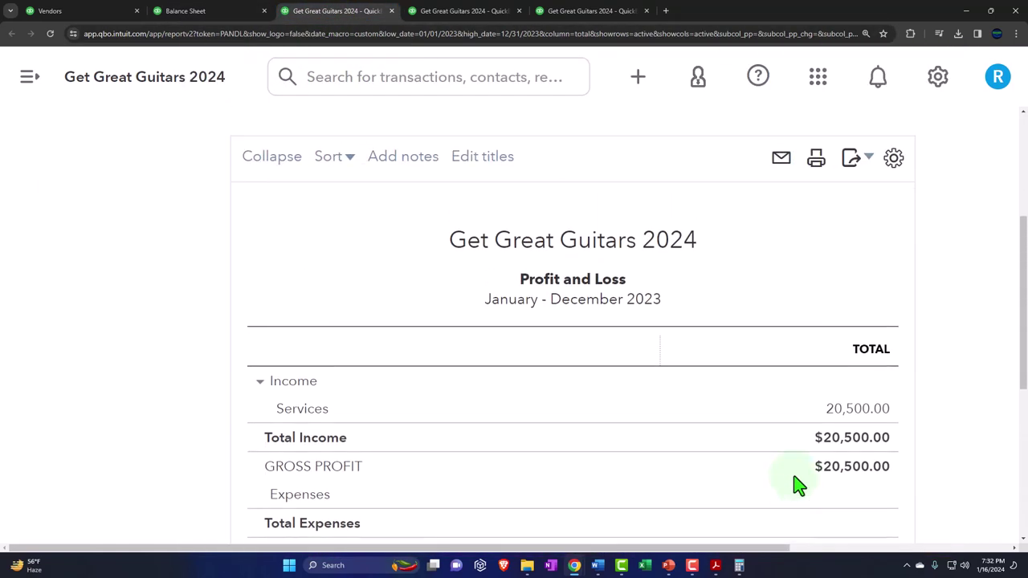
pyautogui.click(355, 186)
pyautogui.click(355, 186)
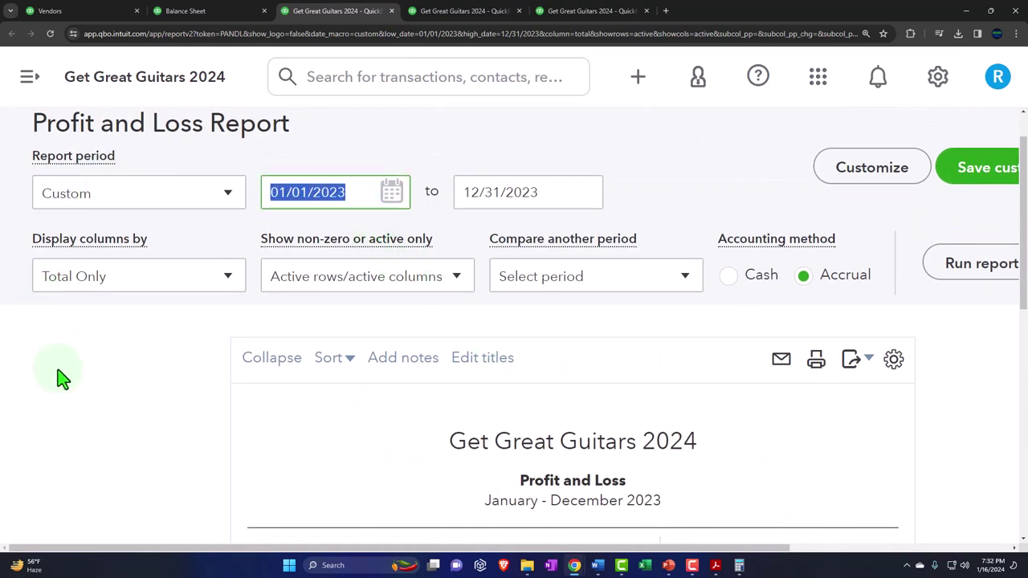
pyautogui.write('010')
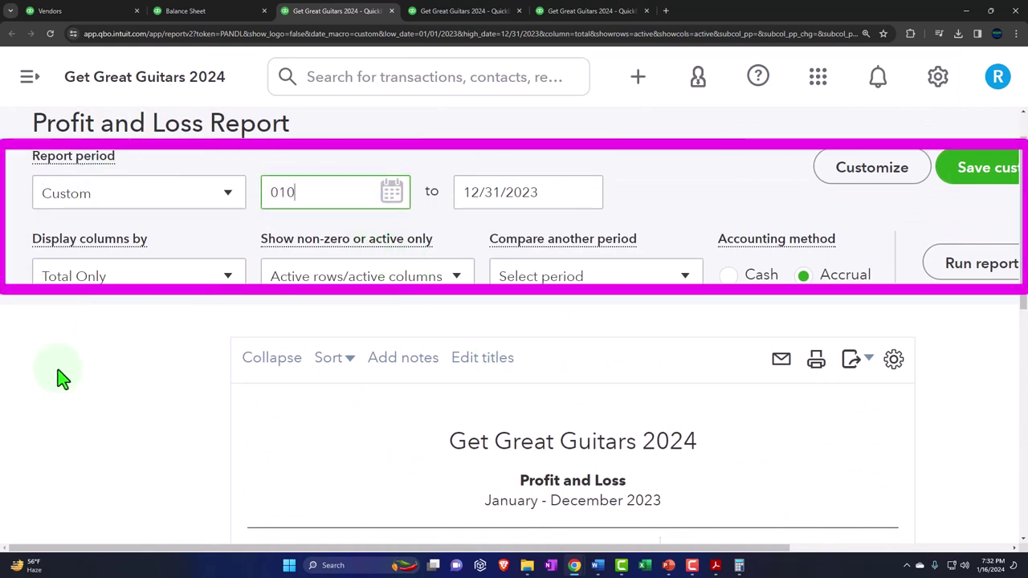
pyautogui.press('Tab')
pyautogui.write('1')
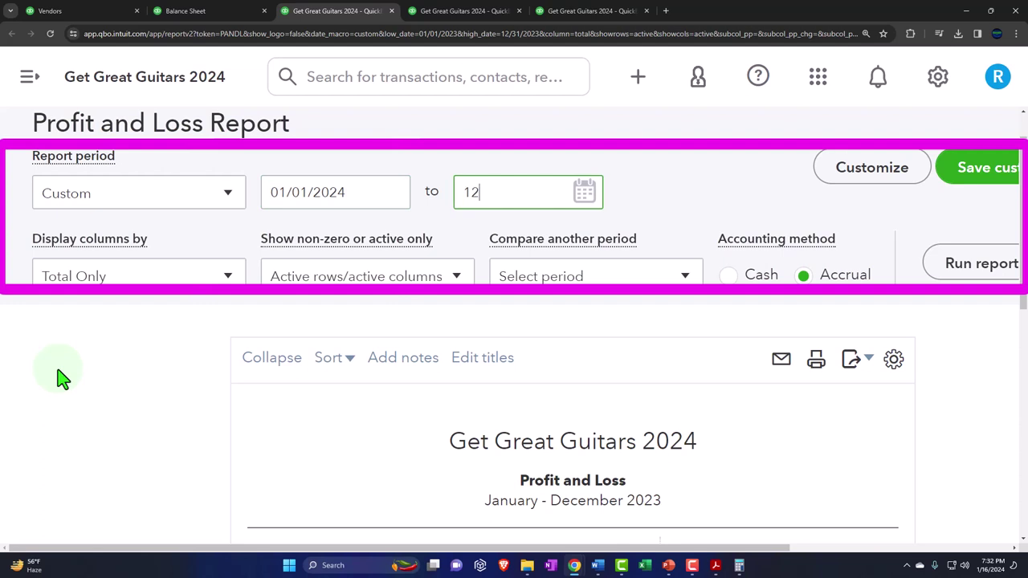
pyautogui.write('2312024')
pyautogui.press('Tab')
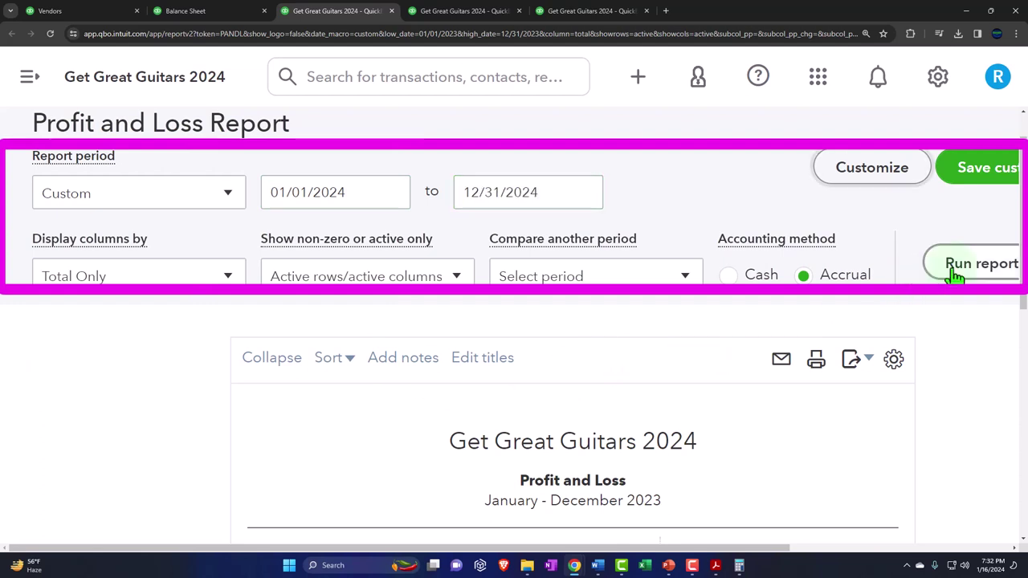
pyautogui.click(964, 266)
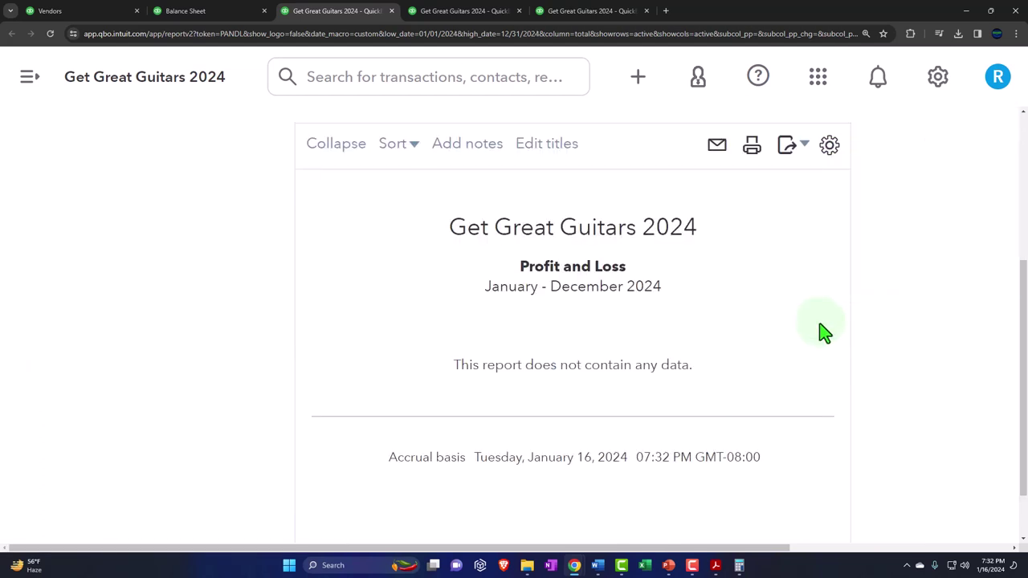
# Check the Trial Balance's Services and Other Miscellaneous Expense amounts against the calculator result, and return to the report period settings.
pyautogui.click(590, 12)
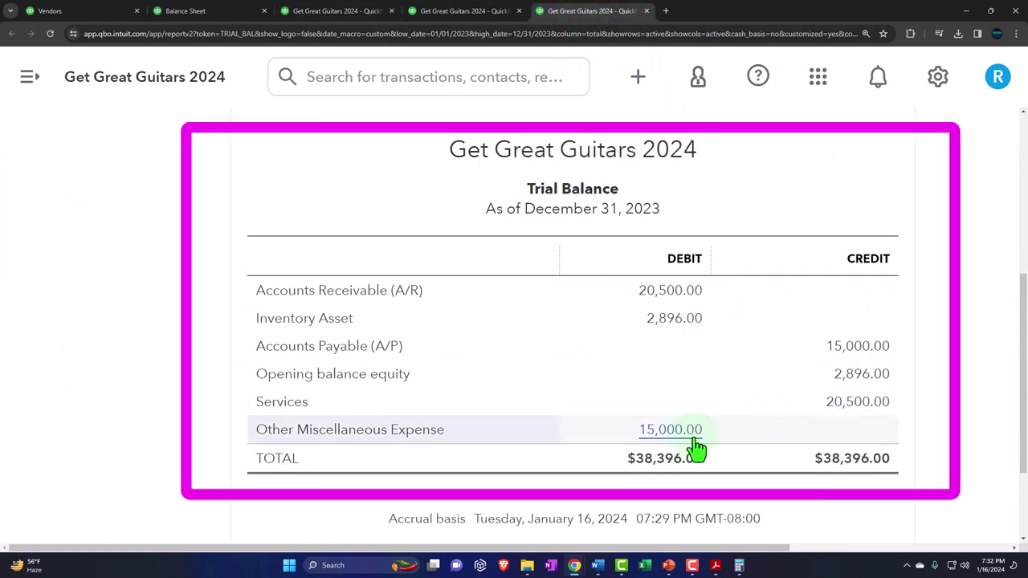
pyautogui.click(739, 565)
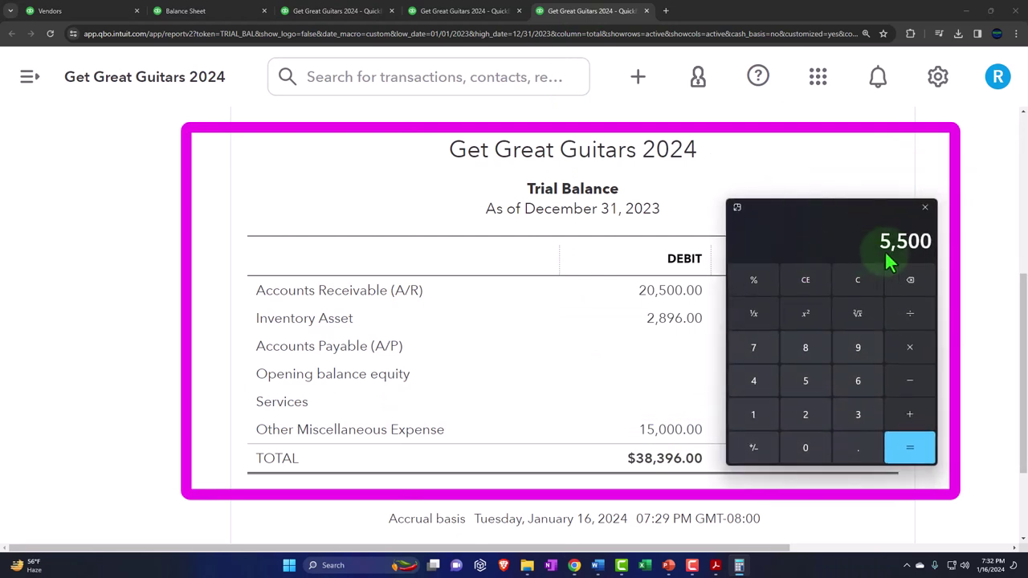
pyautogui.hotkey('alt', 'F4')
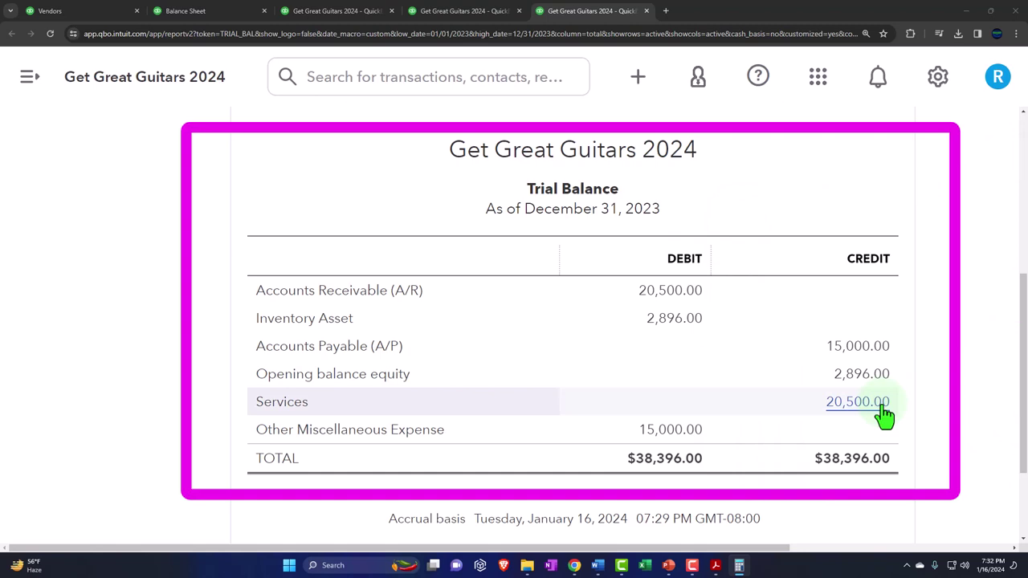
pyautogui.scroll(5, 204, 372)
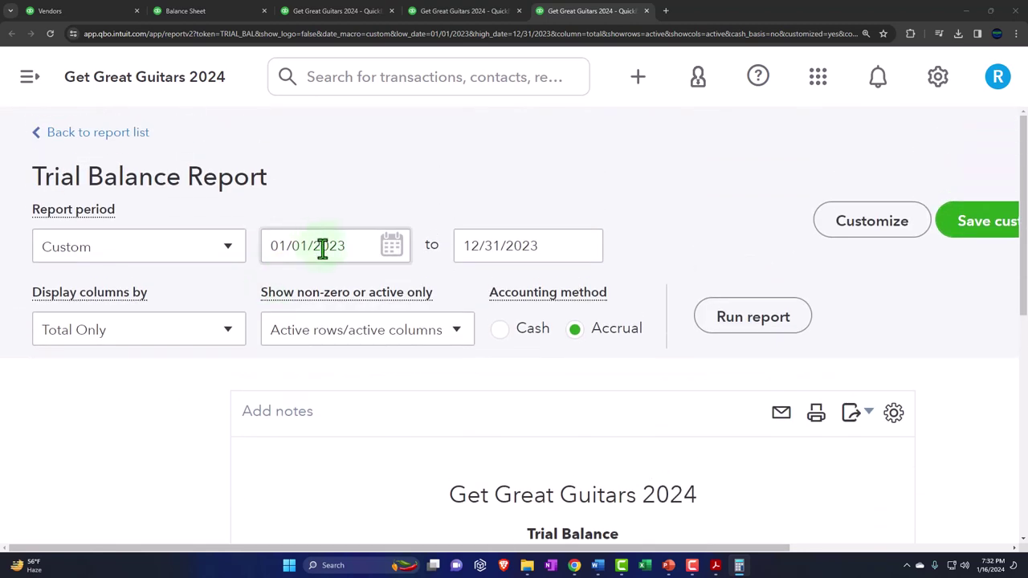
# Run the Trial Balance report for 01/01/2024 to 12/31/2024.
pyautogui.tripleClick(322, 246)
pyautogui.write('010124')
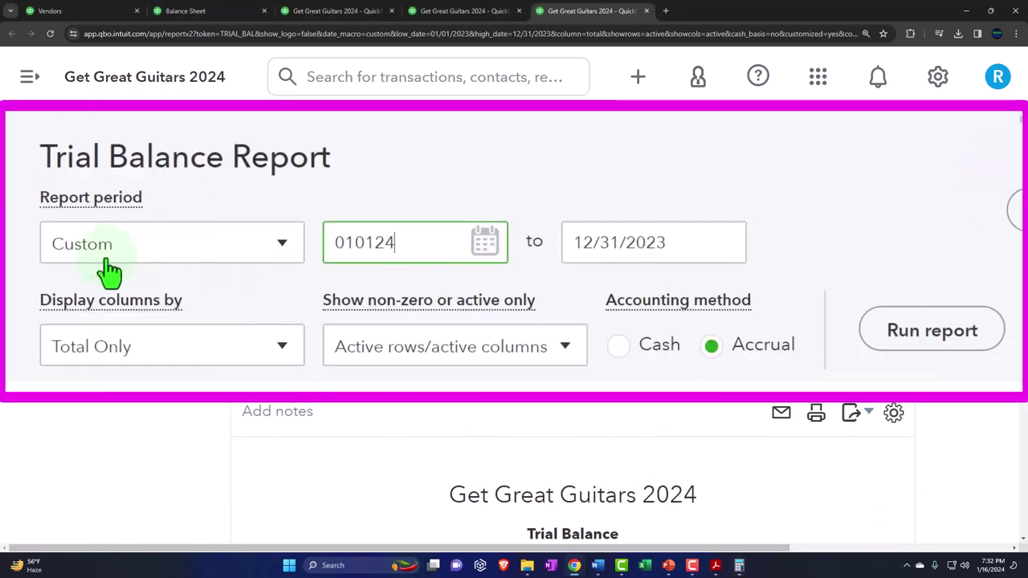
pyautogui.press('Tab')
pyautogui.write('123124')
pyautogui.press('Tab')
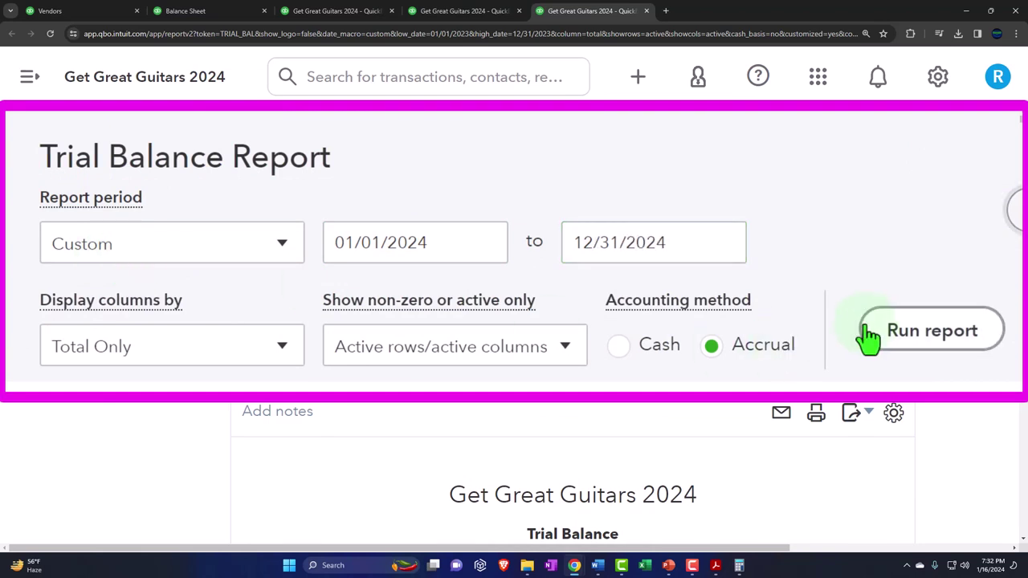
pyautogui.click(869, 334)
pyautogui.scroll(-1, 697, 337)
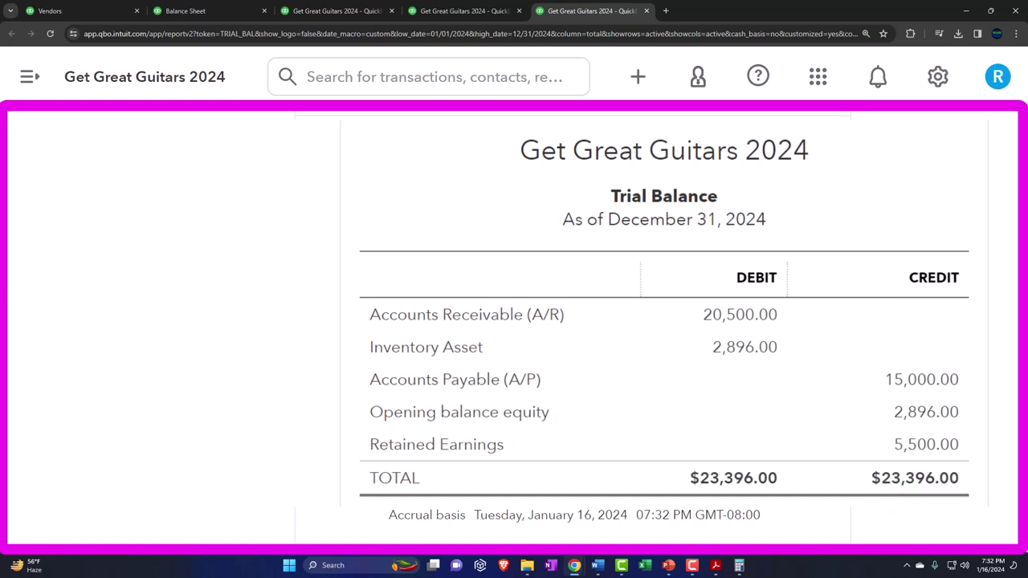
# Add the Trial Balance debits for Accounts Receivable and Inventory Asset on the calculator, 20500 + 2896.
pyautogui.moveTo(923, 165); pyautogui.dragTo(124, 164)
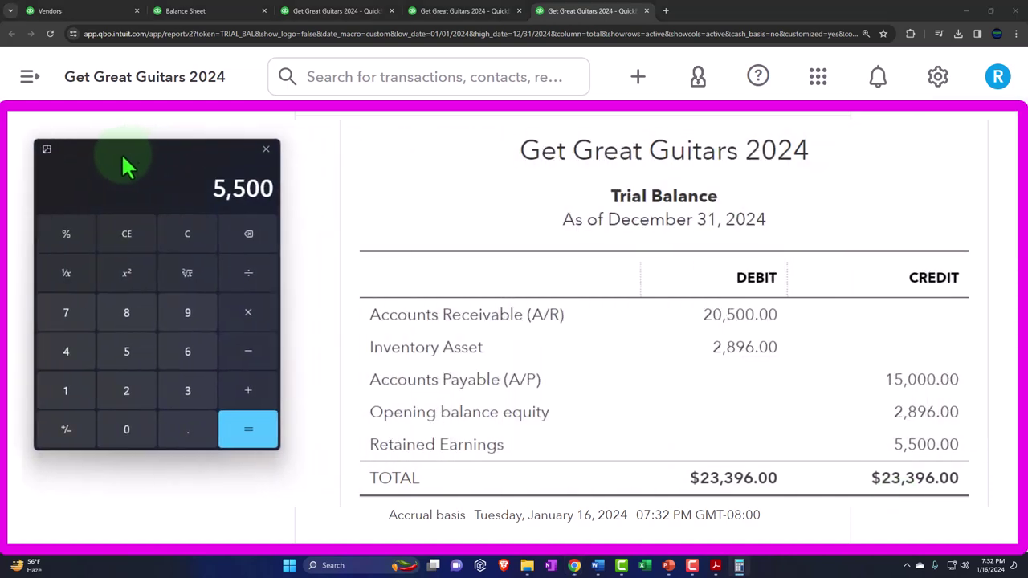
pyautogui.click(178, 235)
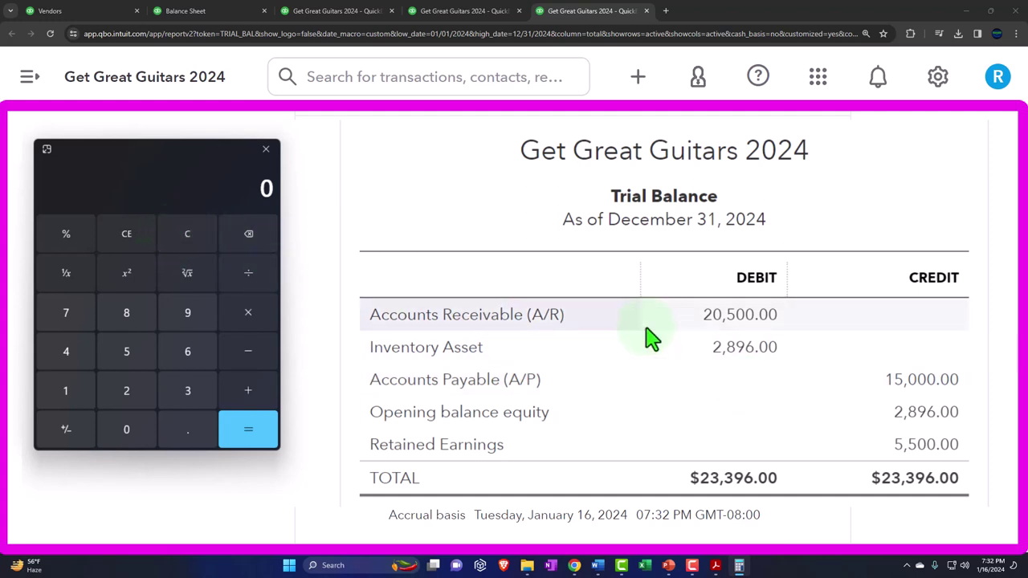
pyautogui.write('2')
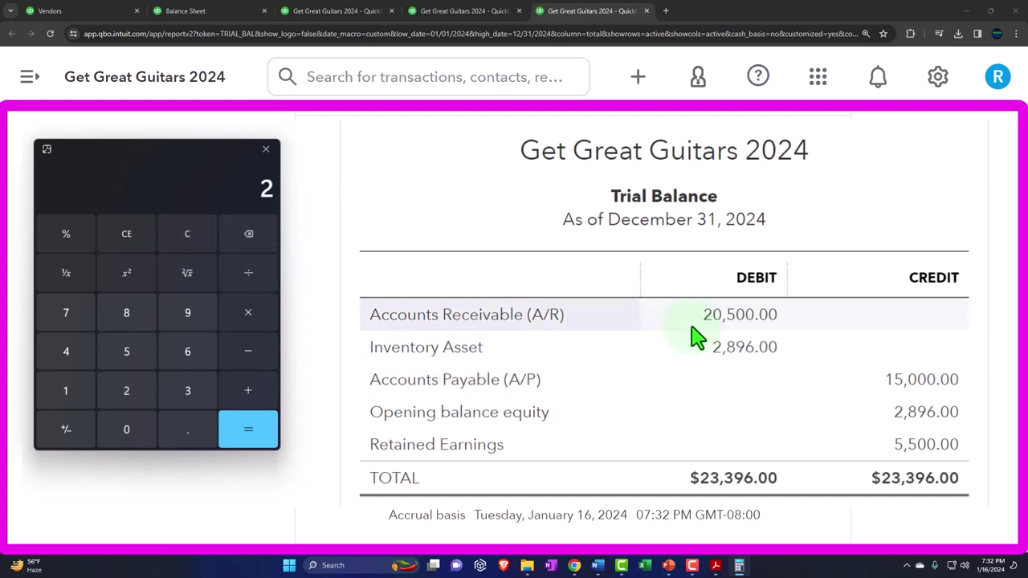
pyautogui.write('0500+2896')
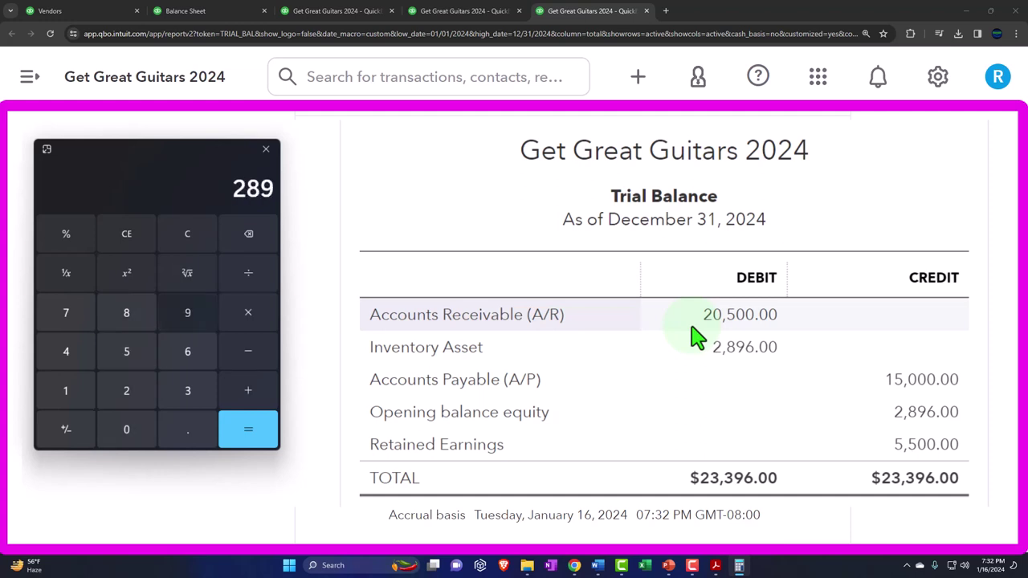
pyautogui.press('Return')
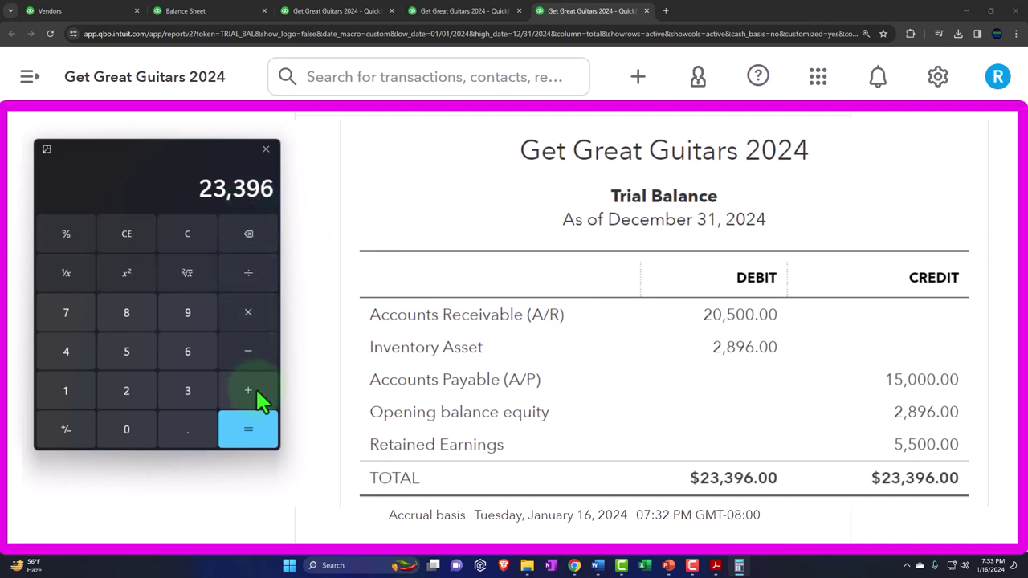
# Add the Trial Balance credits on the calculator, 15000 + 2896 + 5500, and close the calculator.
pyautogui.click(187, 235)
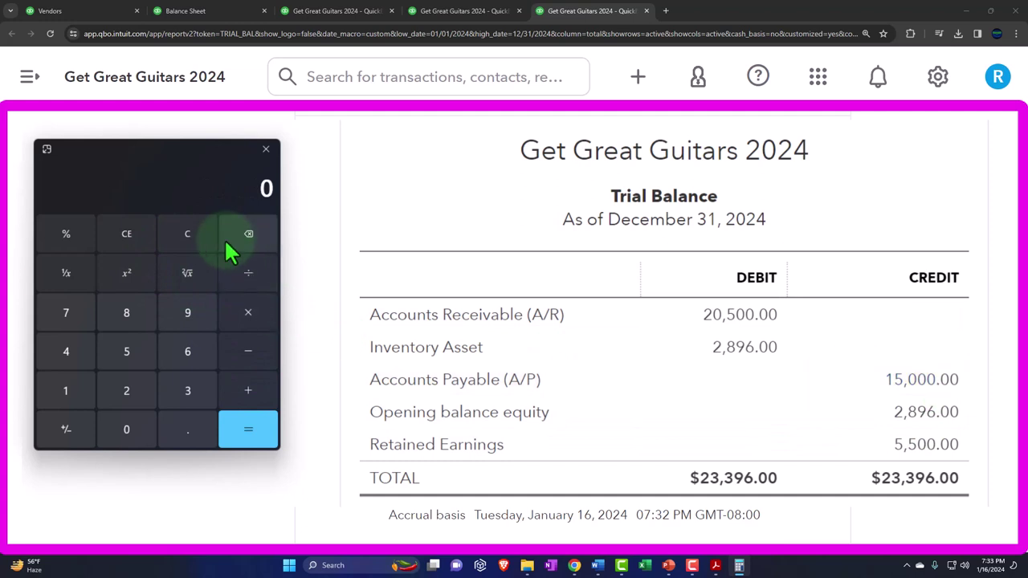
pyautogui.write('150000')
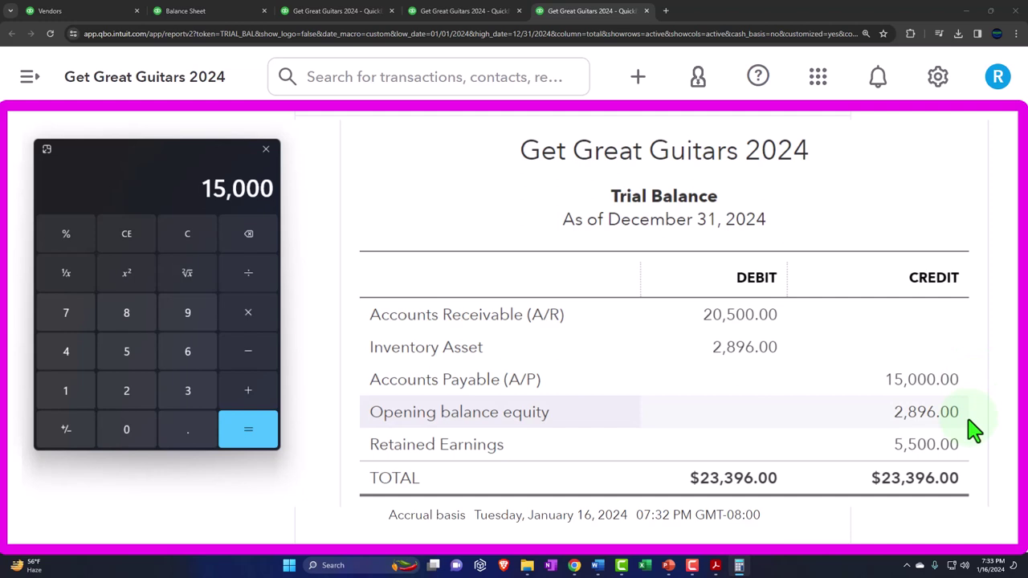
pyautogui.write('+2896+51')
pyautogui.press('BackSpace')
pyautogui.write('500')
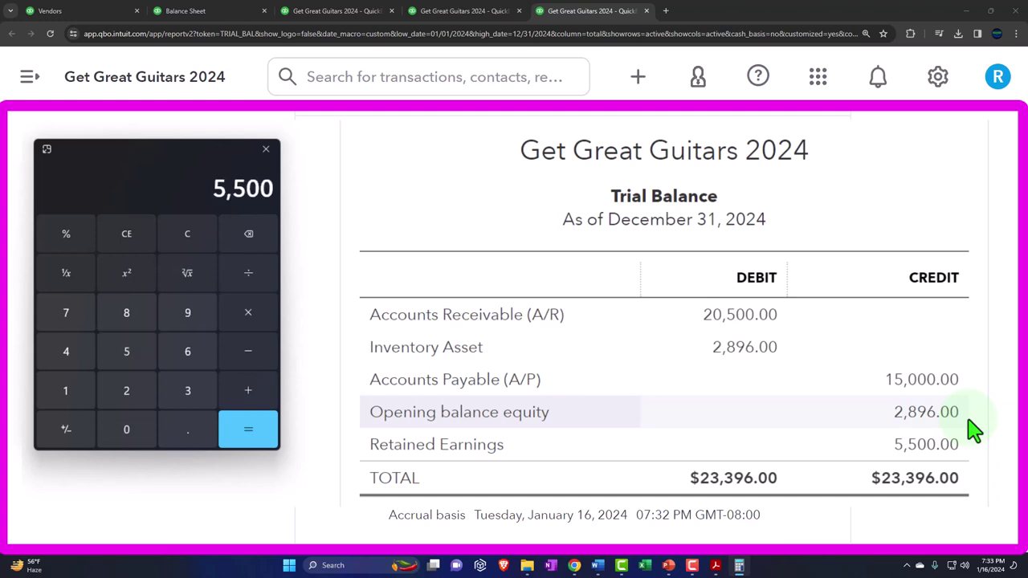
pyautogui.press('Return')
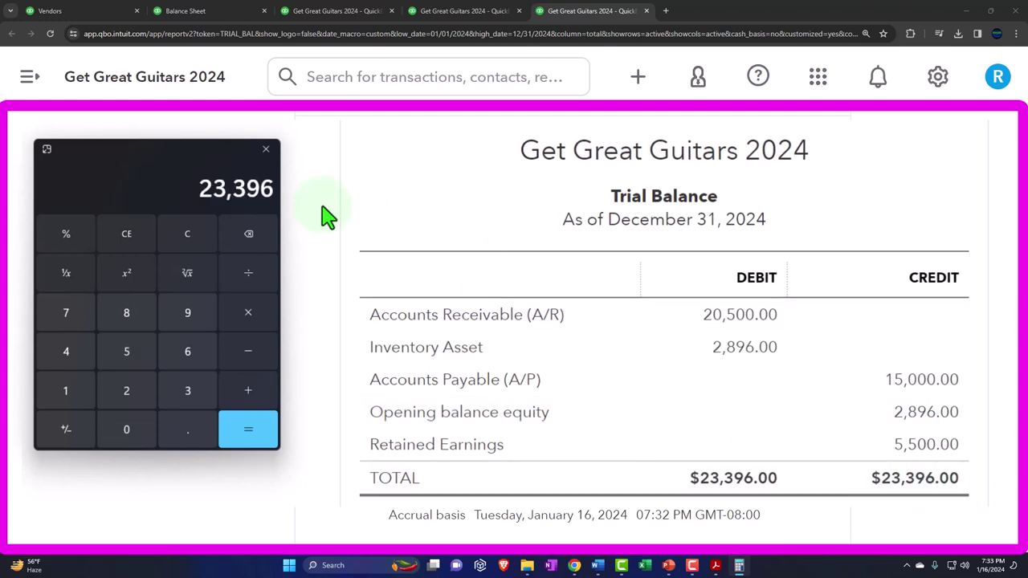
pyautogui.click(266, 149)
# Collapse the Assets and the Liabilities and Equity sections of the 2024 Balance Sheet to compare their totals.
pyautogui.click(197, 10)
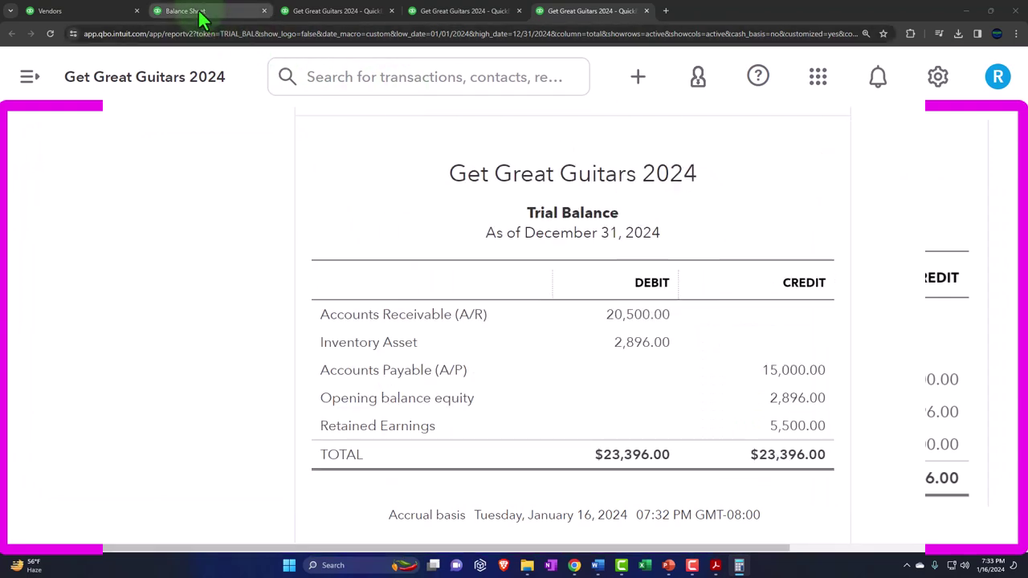
pyautogui.scroll(1, 390, 404)
pyautogui.scroll(4, 390, 404)
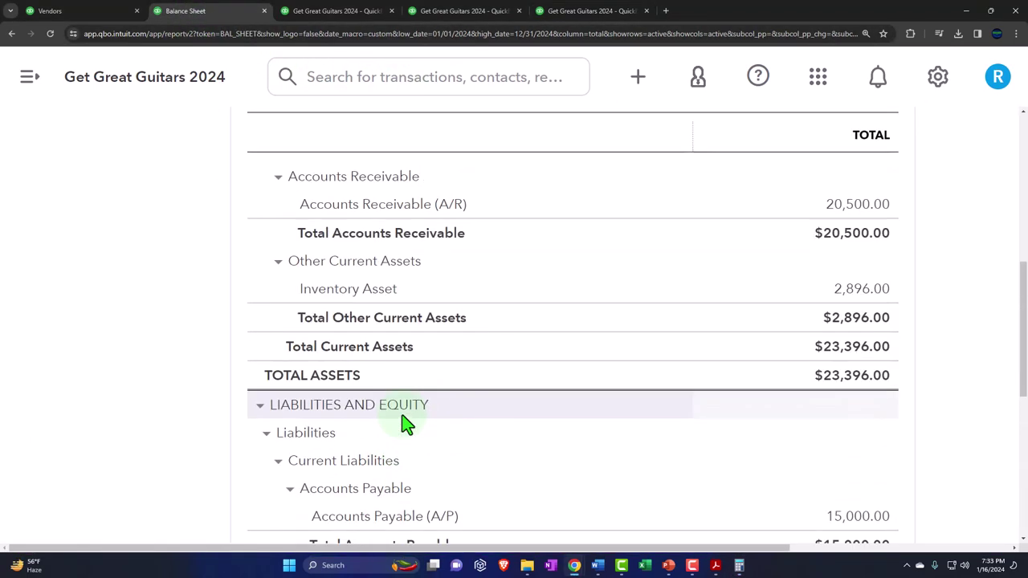
pyautogui.click(258, 262)
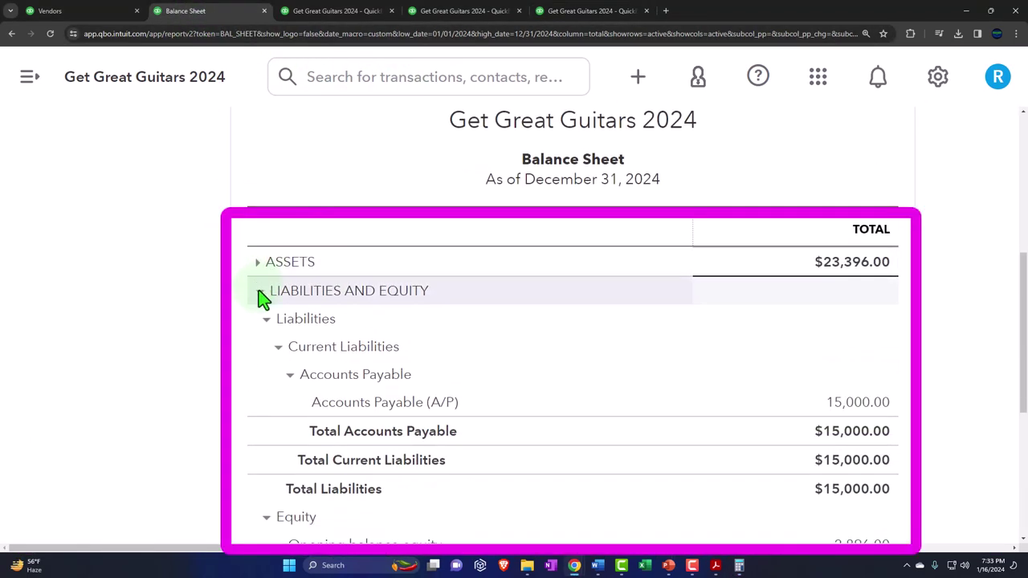
pyautogui.click(262, 292)
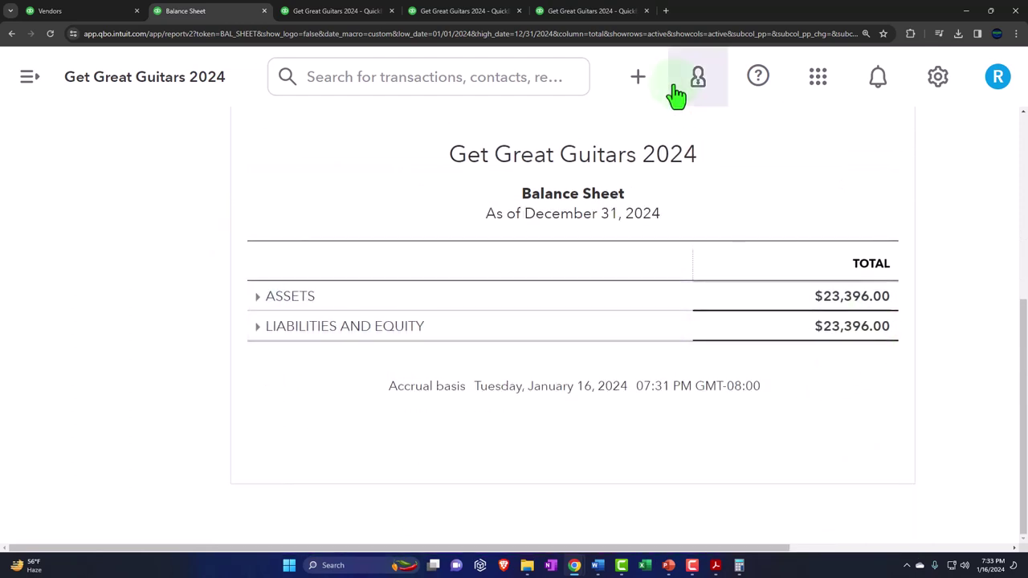
# Calculate assets minus liabilities from the Trial Balance, 20500 + 2896 - 15000.
pyautogui.click(574, 11)
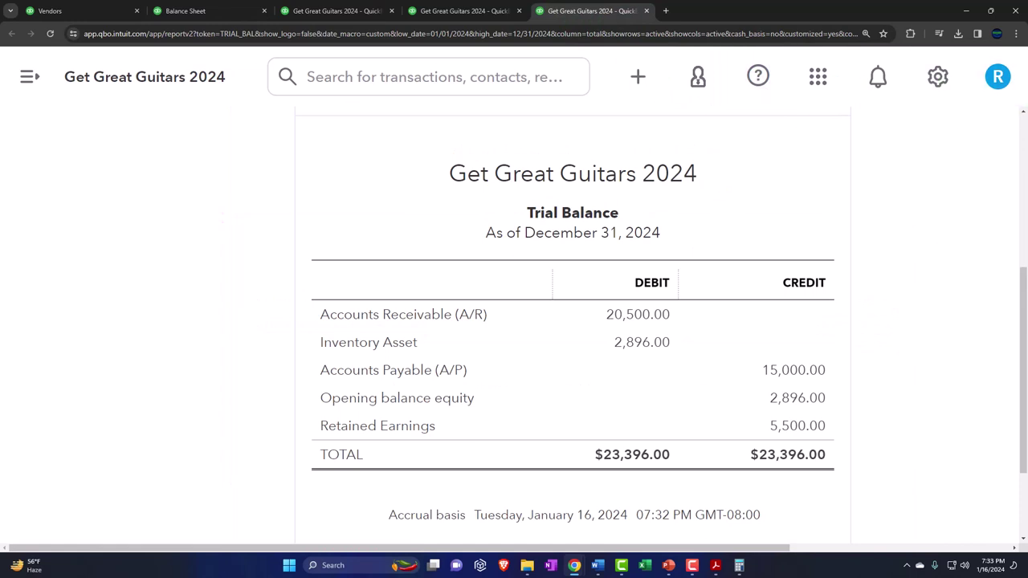
pyautogui.moveTo(852, 184); pyautogui.dragTo(117, 108)
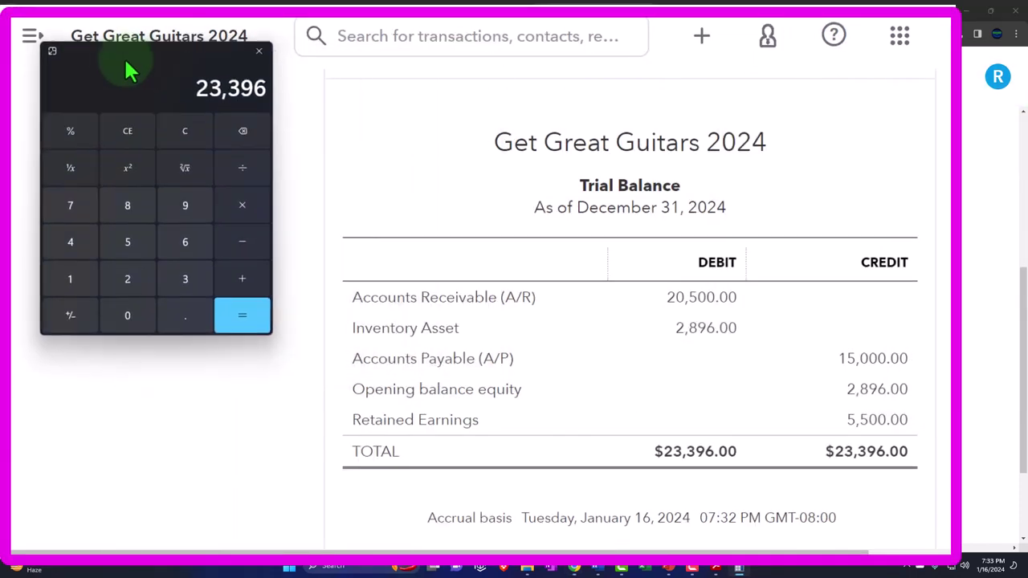
pyautogui.click(196, 132)
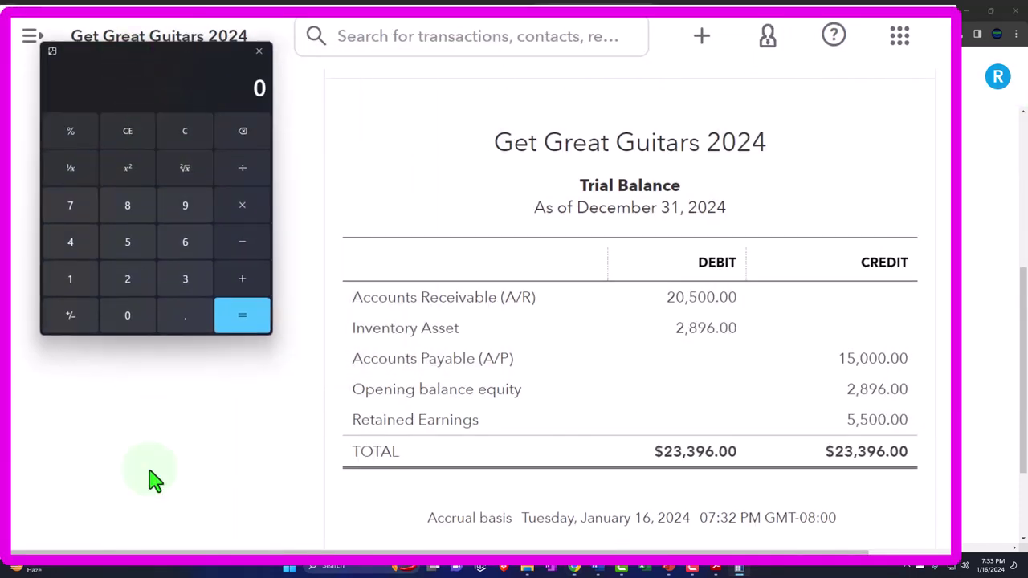
pyautogui.write('20500+2')
pyautogui.write('896')
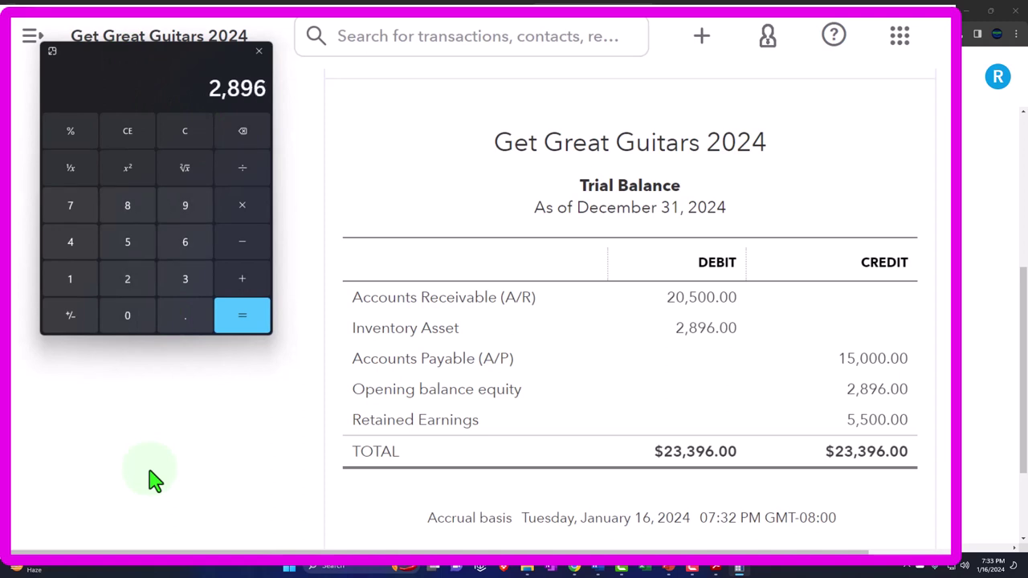
pyautogui.click(242, 242)
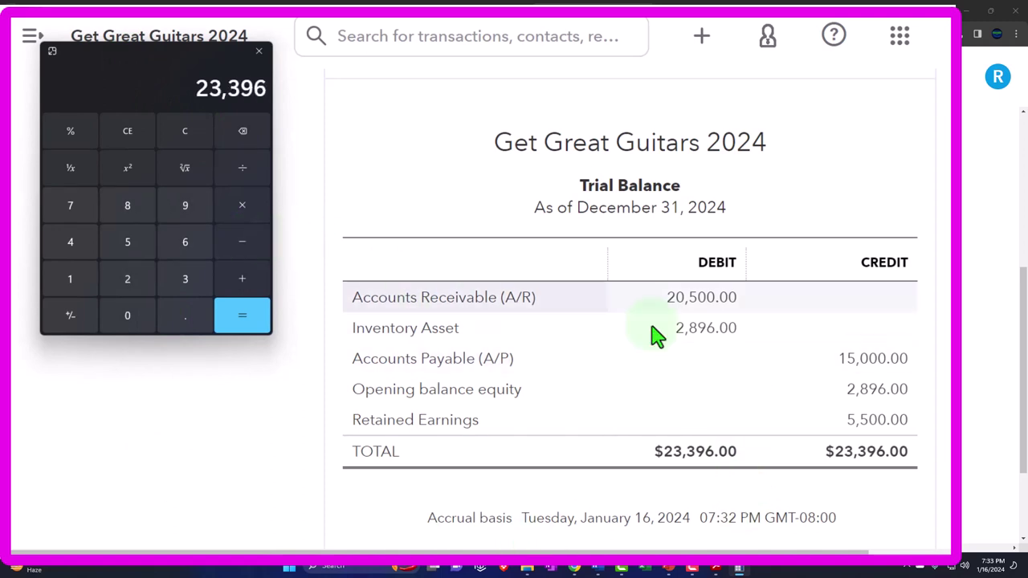
pyautogui.write('150000')
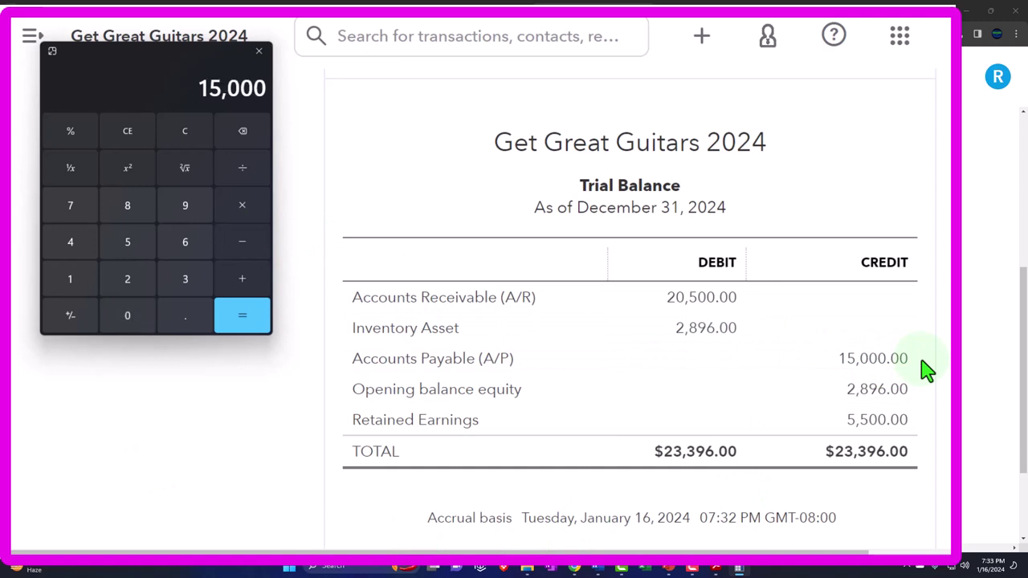
pyautogui.press('Return')
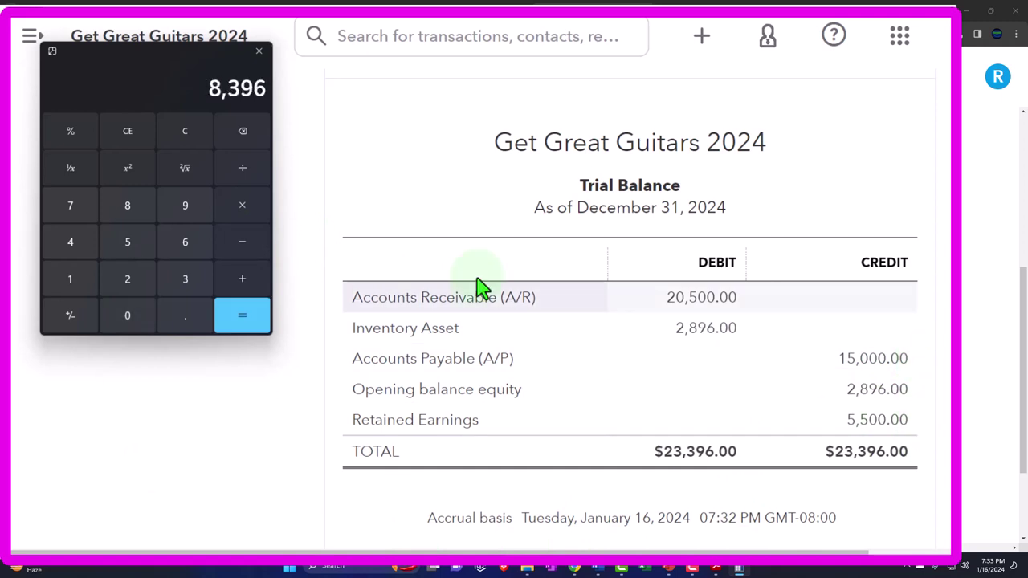
# Add Retained Earnings and Opening balance equity from the Trial Balance on the calculator, 5500 + 2896.
pyautogui.click(240, 133)
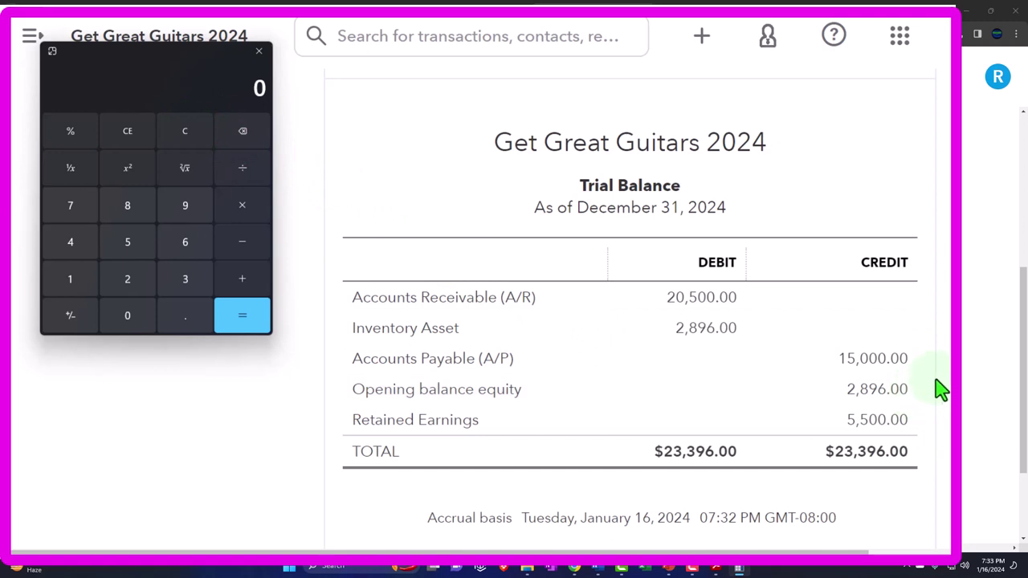
pyautogui.write('5500+2896')
pyautogui.press('Return')
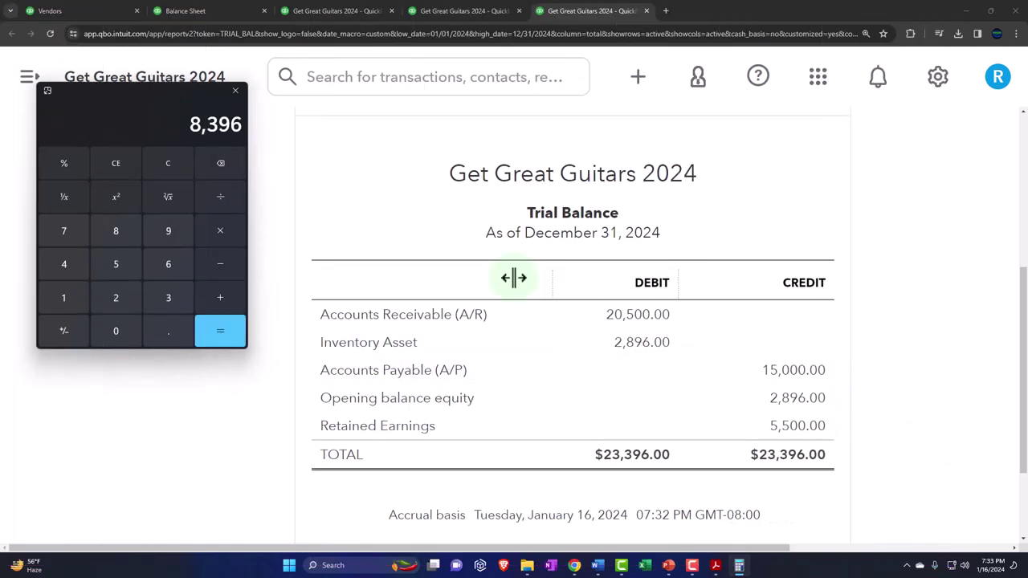
# Expand Liabilities and Equity on the Balance Sheet and collapse its Liabilities and Equity subsections to their totals.
pyautogui.moveTo(192, 59); pyautogui.dragTo(394, 65)
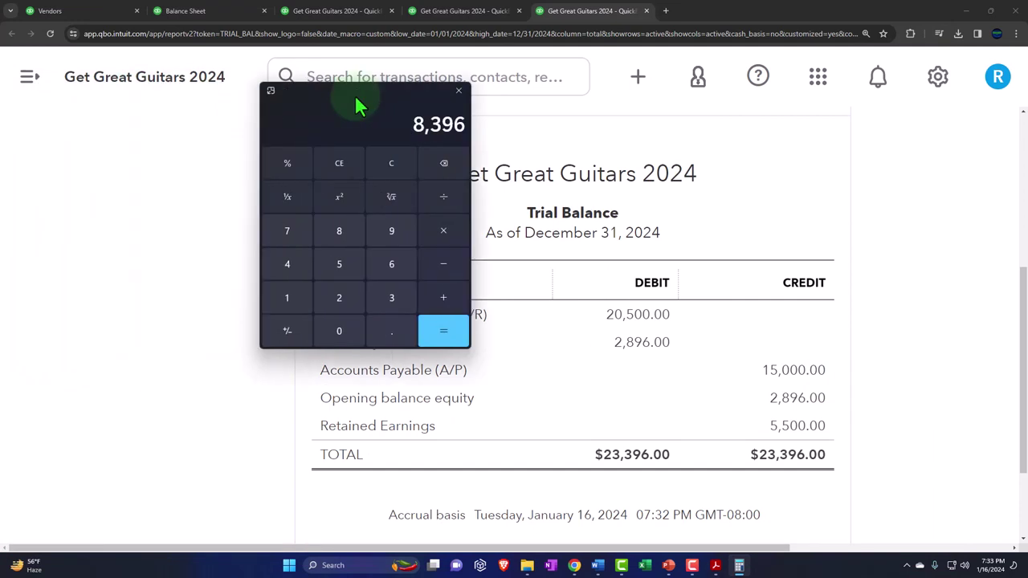
pyautogui.moveTo(359, 107); pyautogui.dragTo(609, 110)
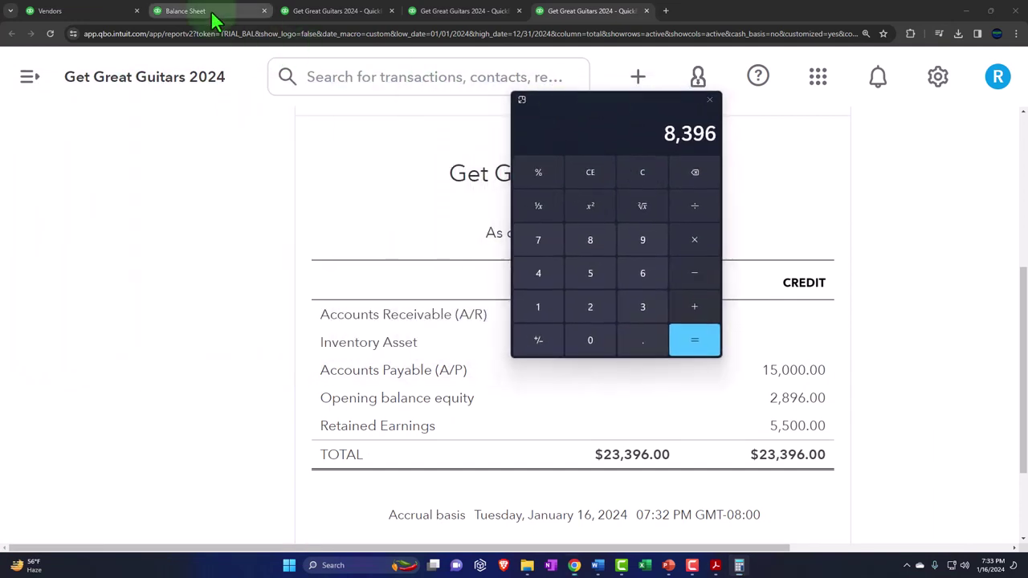
pyautogui.click(211, 10)
pyautogui.moveTo(530, 149); pyautogui.dragTo(667, 229)
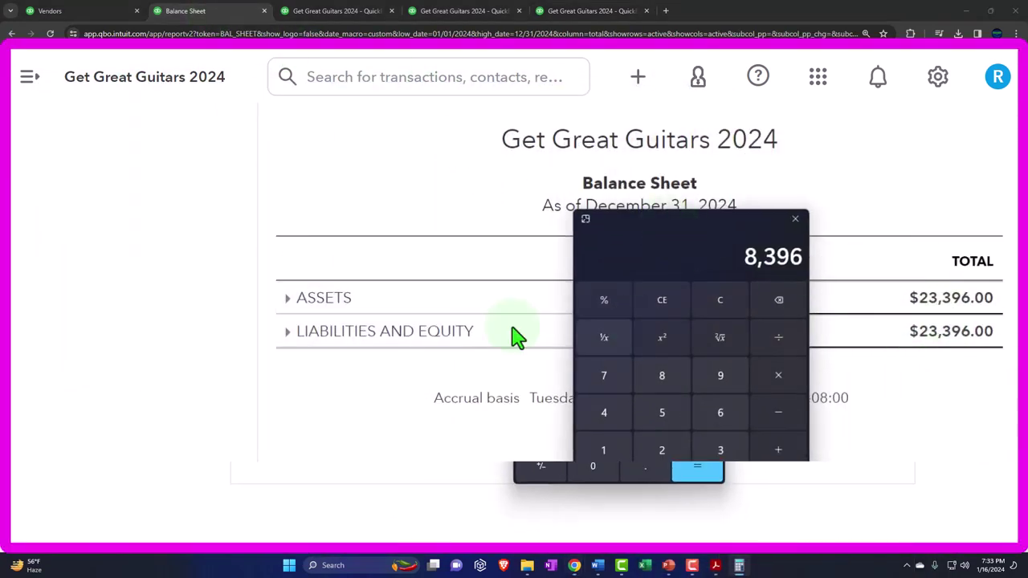
pyautogui.click(288, 331)
pyautogui.click(294, 362)
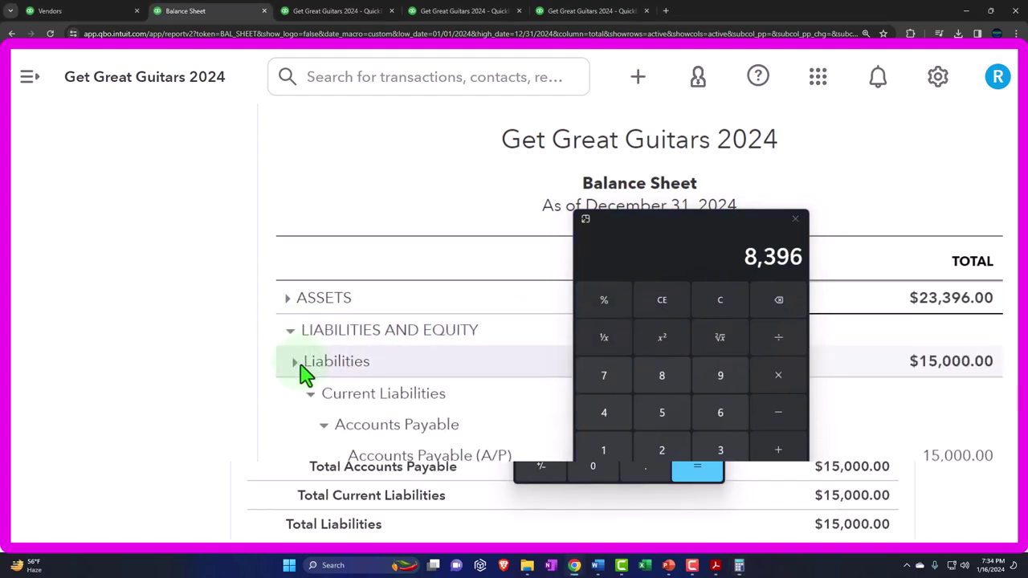
pyautogui.click(294, 394)
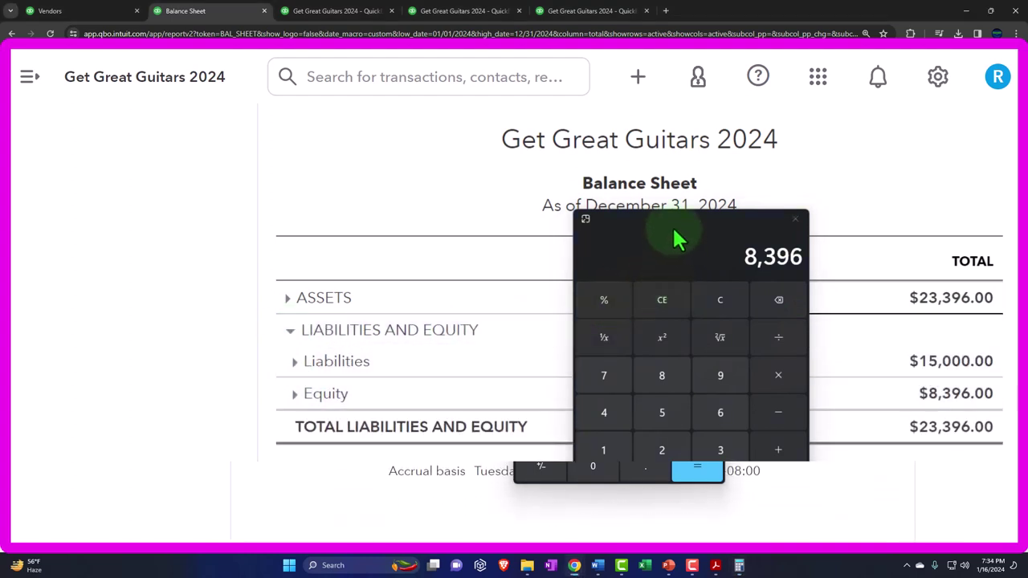
# Subtract the Balance Sheet's liabilities from its assets on the calculator, 23396 - 15000, and return to the Trial Balance.
pyautogui.moveTo(677, 236); pyautogui.dragTo(125, 154)
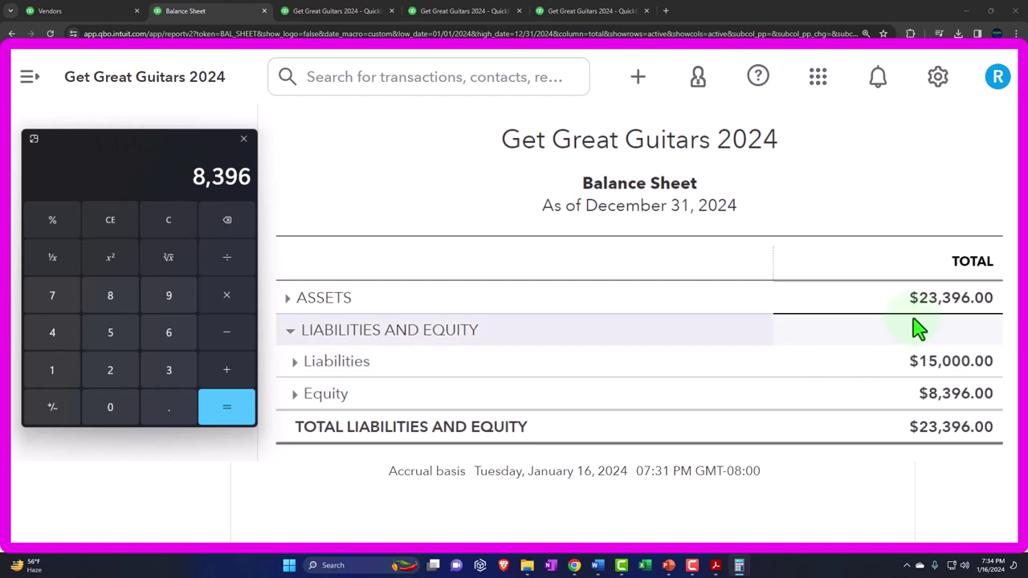
pyautogui.click(166, 229)
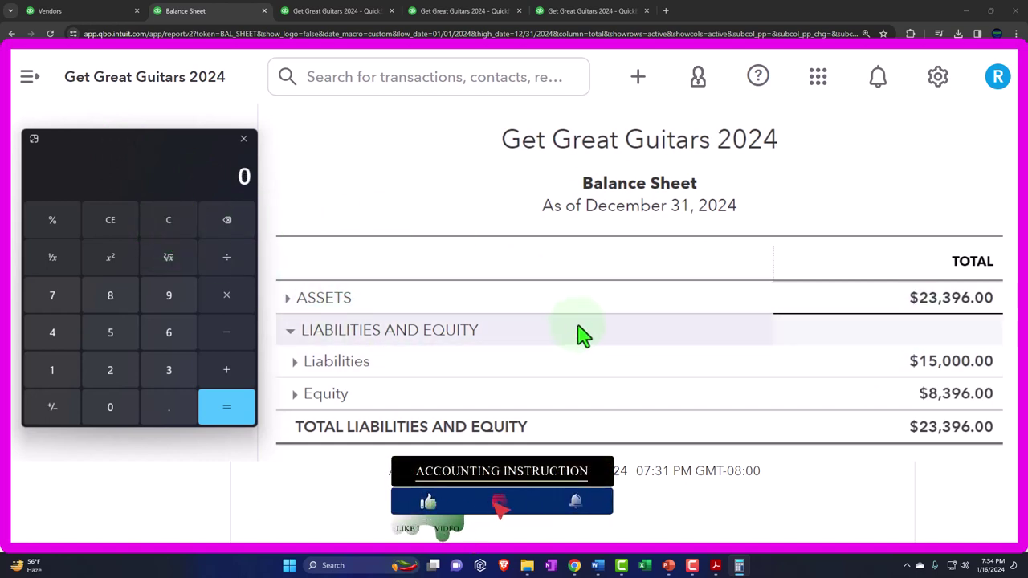
pyautogui.write('23396')
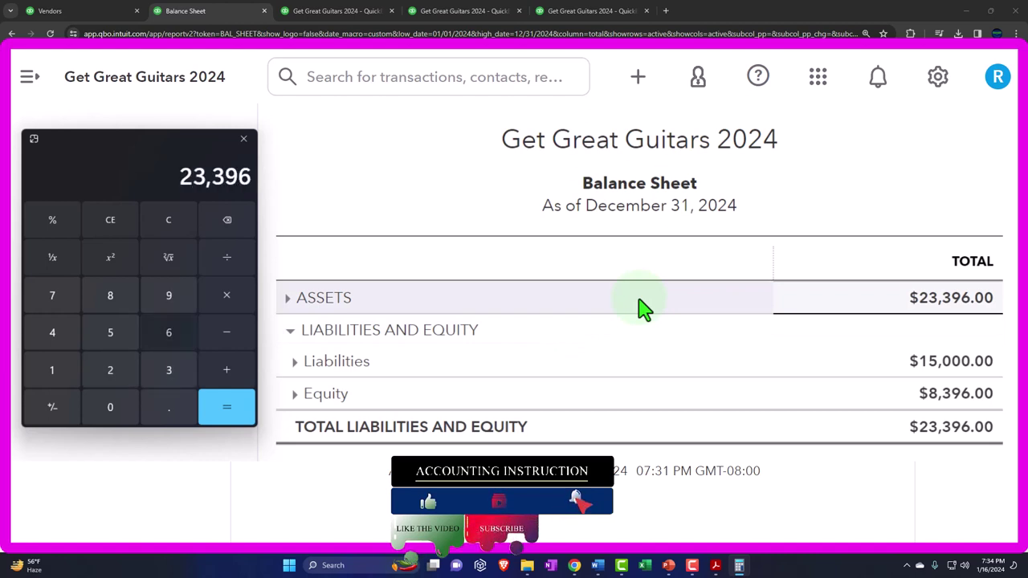
pyautogui.write('-15000')
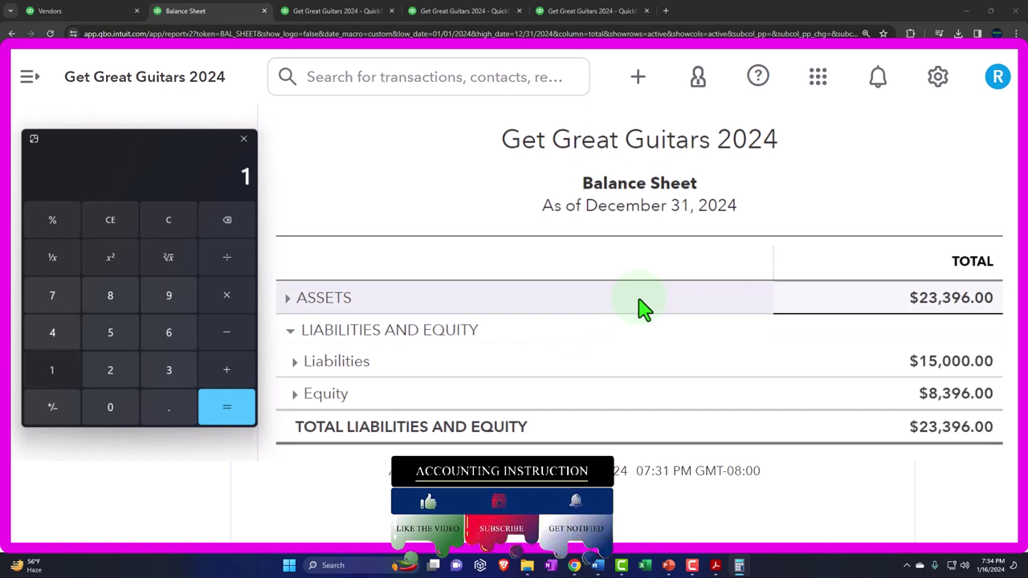
pyautogui.press('Return')
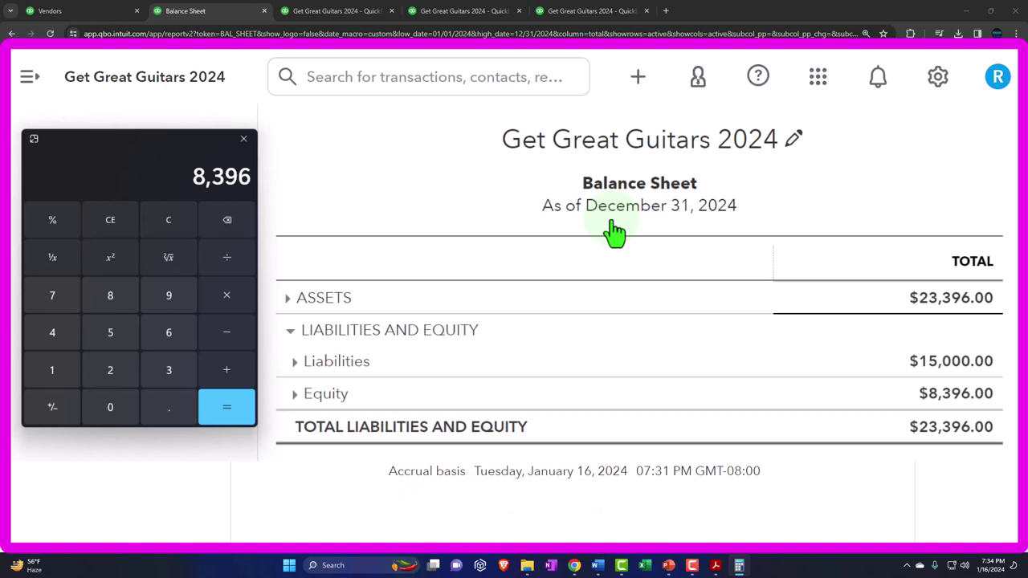
pyautogui.click(572, 19)
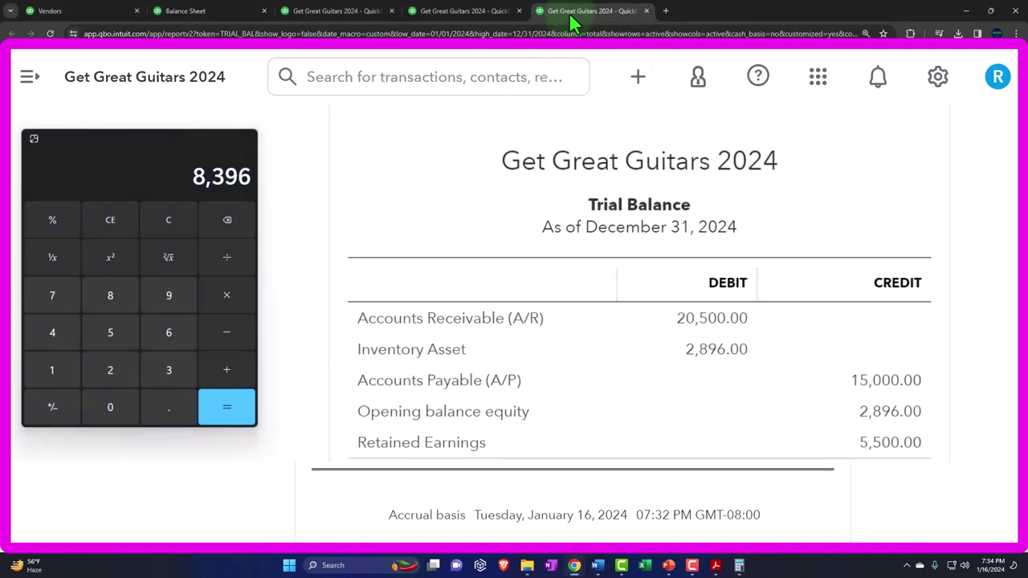